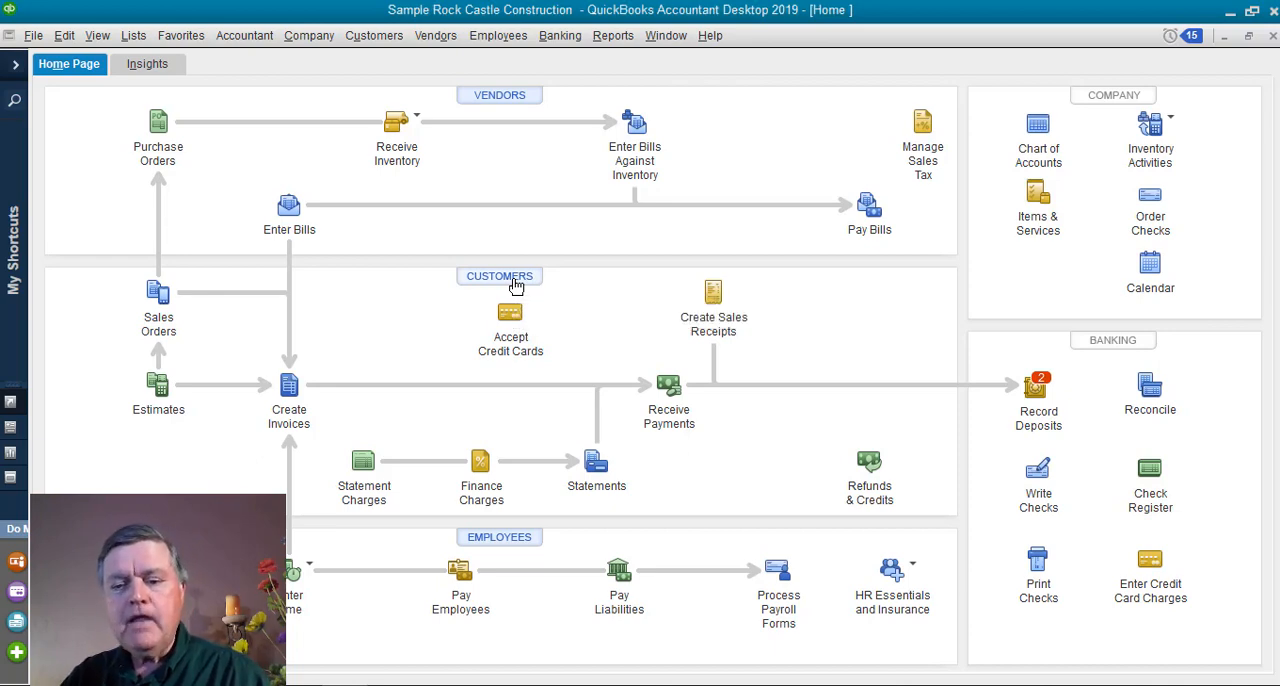
# Start a new customer record from the customer list and enter the customer name.
pyautogui.click(500, 276)
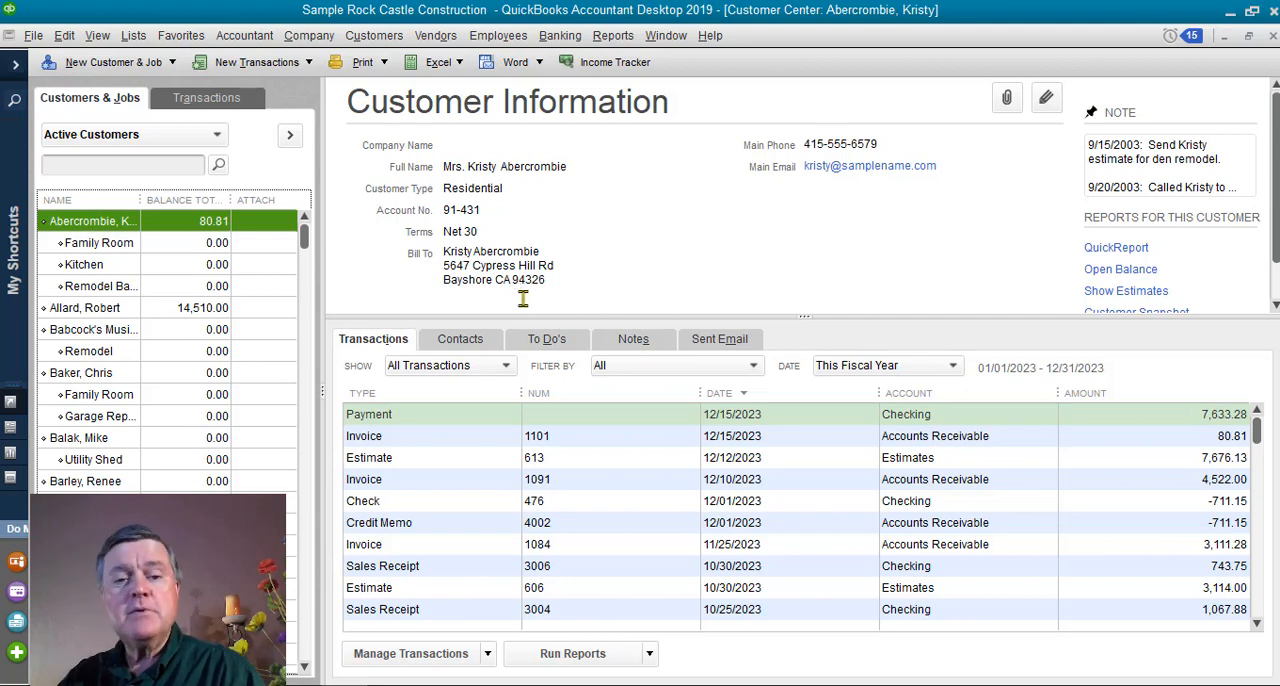
pyautogui.rightClick(168, 356)
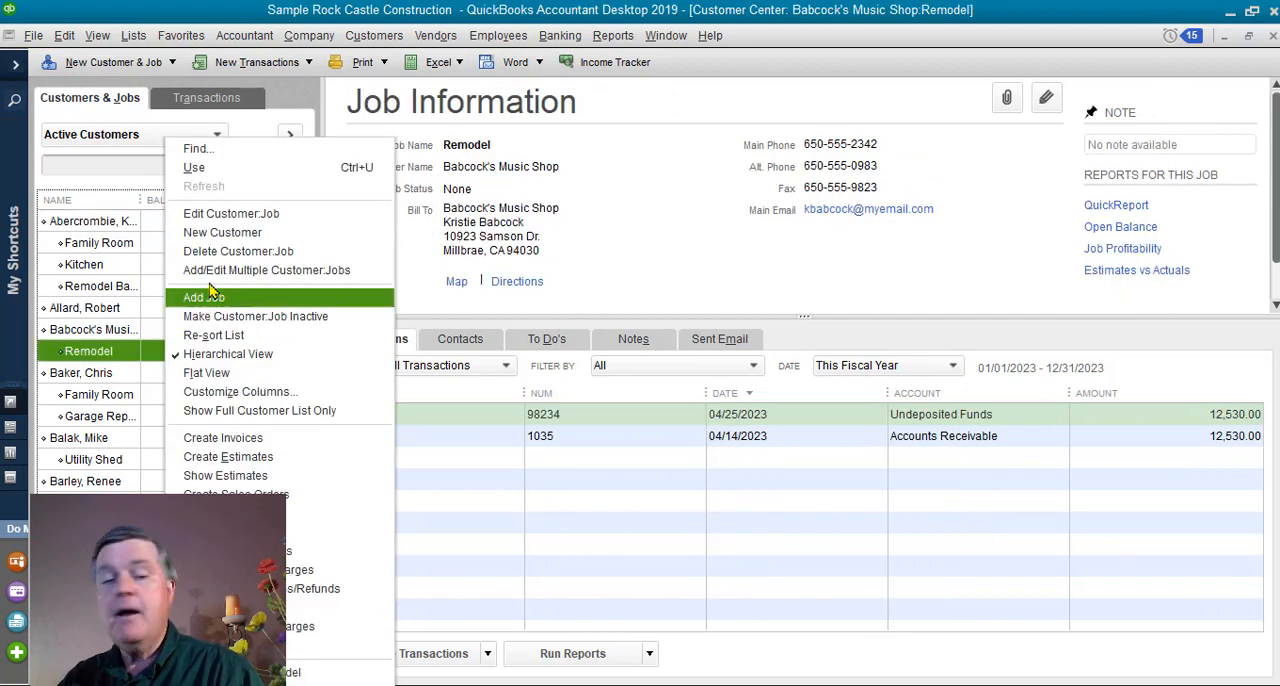
pyautogui.click(236, 237)
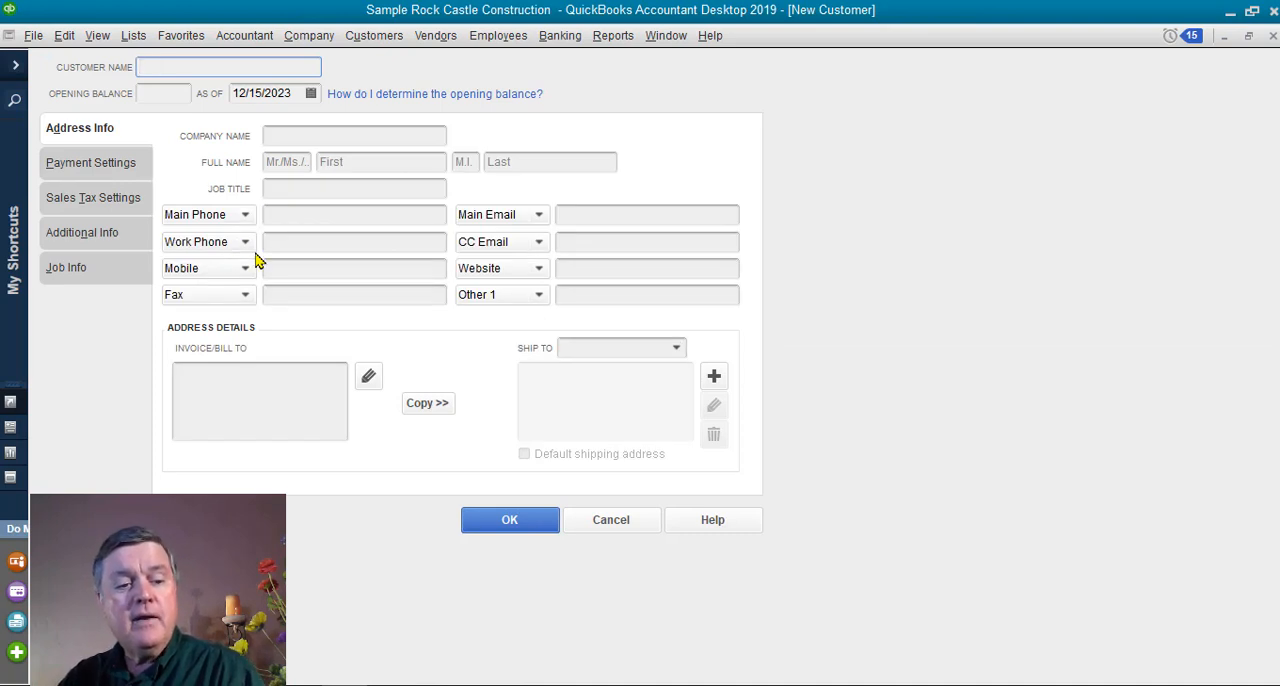
pyautogui.write('AA John')
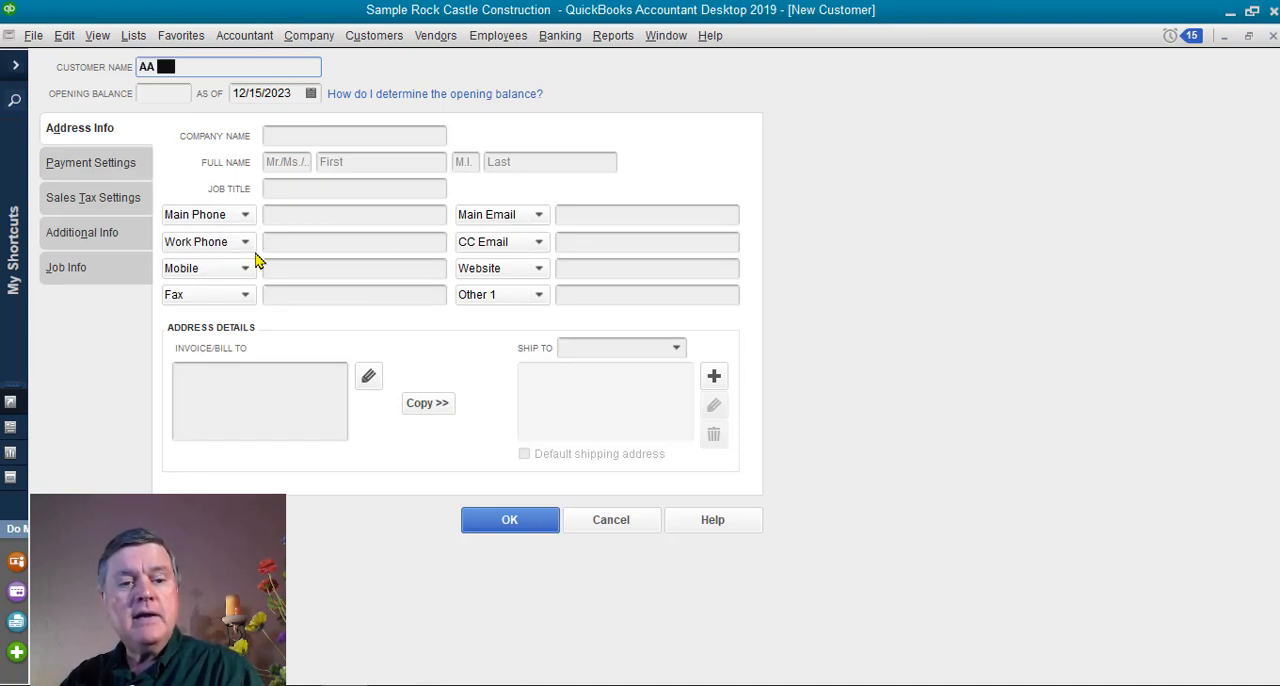
pyautogui.write(' Doe')
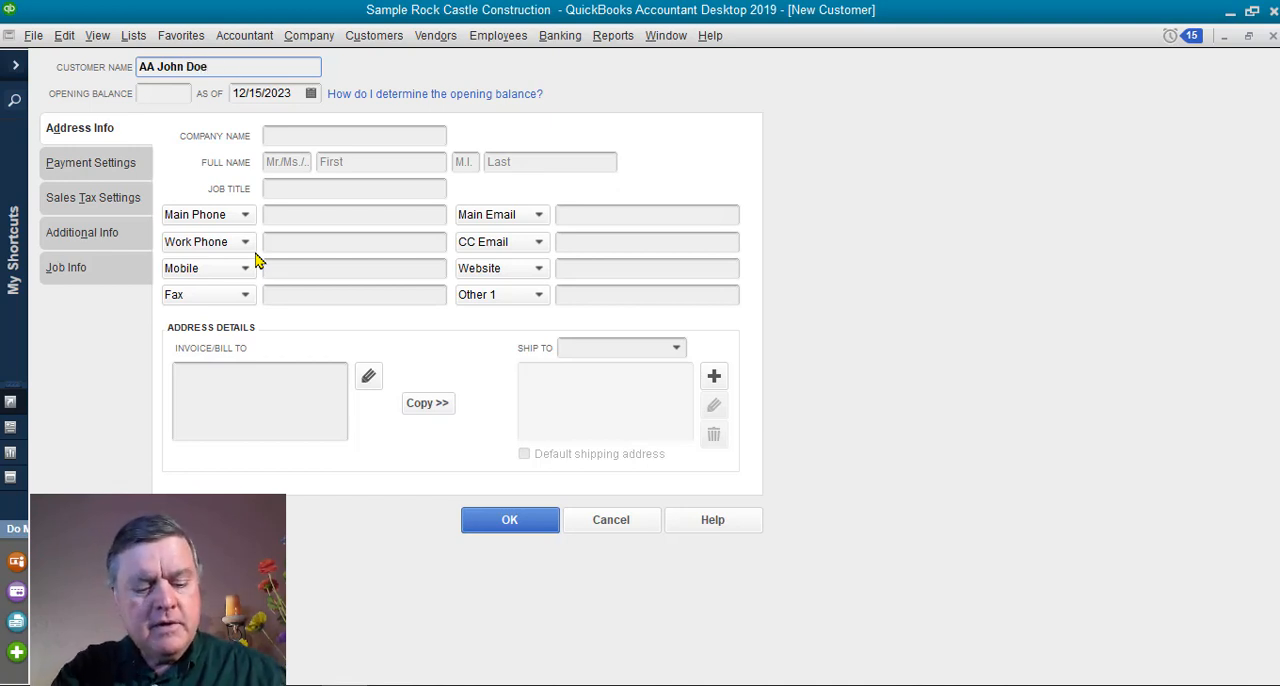
pyautogui.press('Tab')
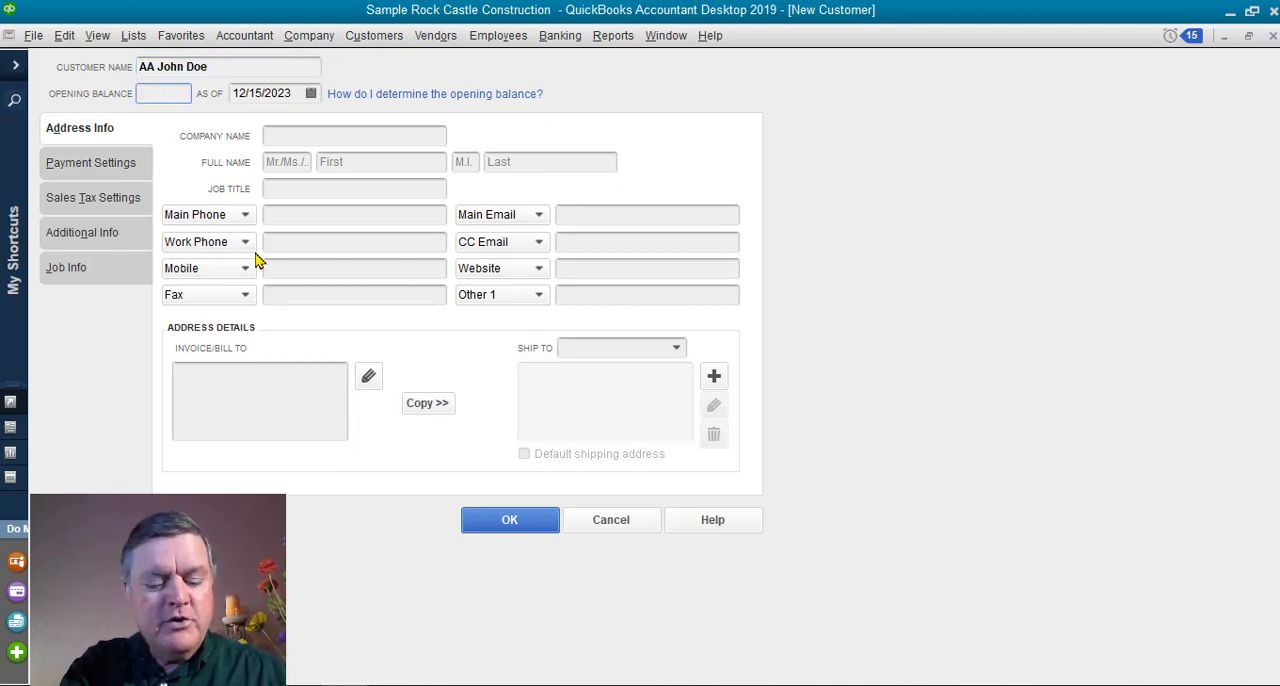
# Fill in the new customer's first and last name and save the customer record.
pyautogui.press('Tab')
pyautogui.press('Tab')
pyautogui.press('Tab')
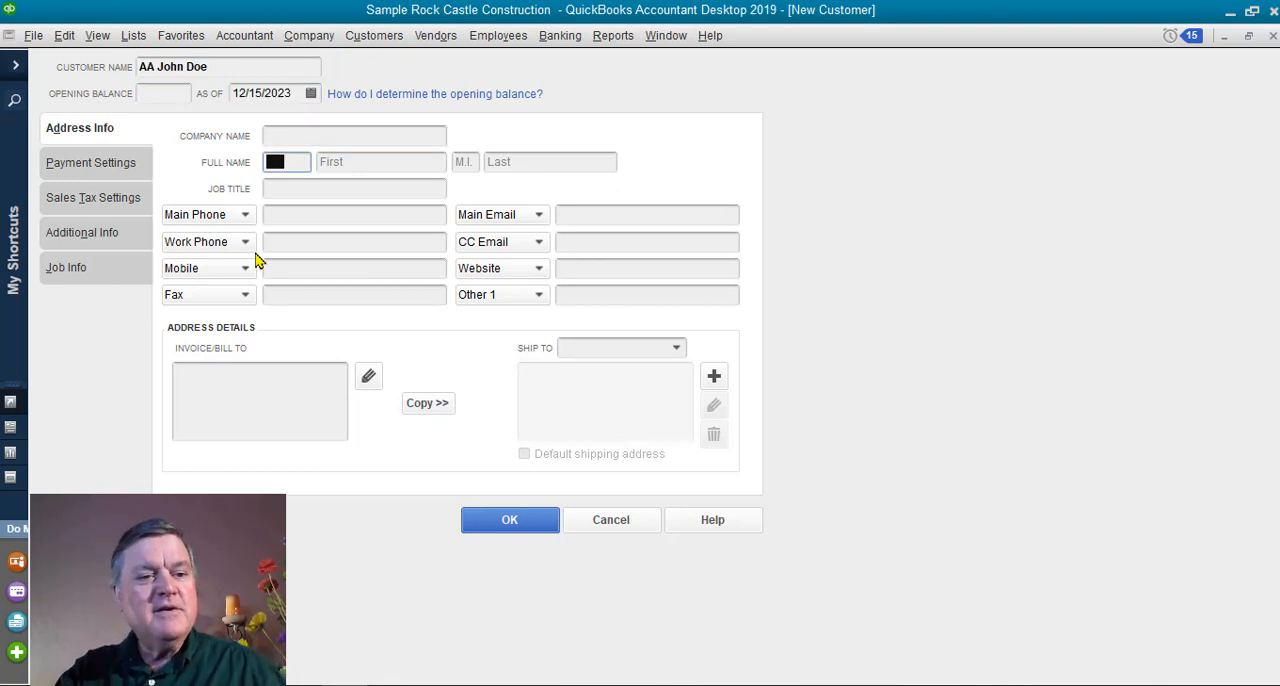
pyautogui.press('Tab')
pyautogui.write('Jo')
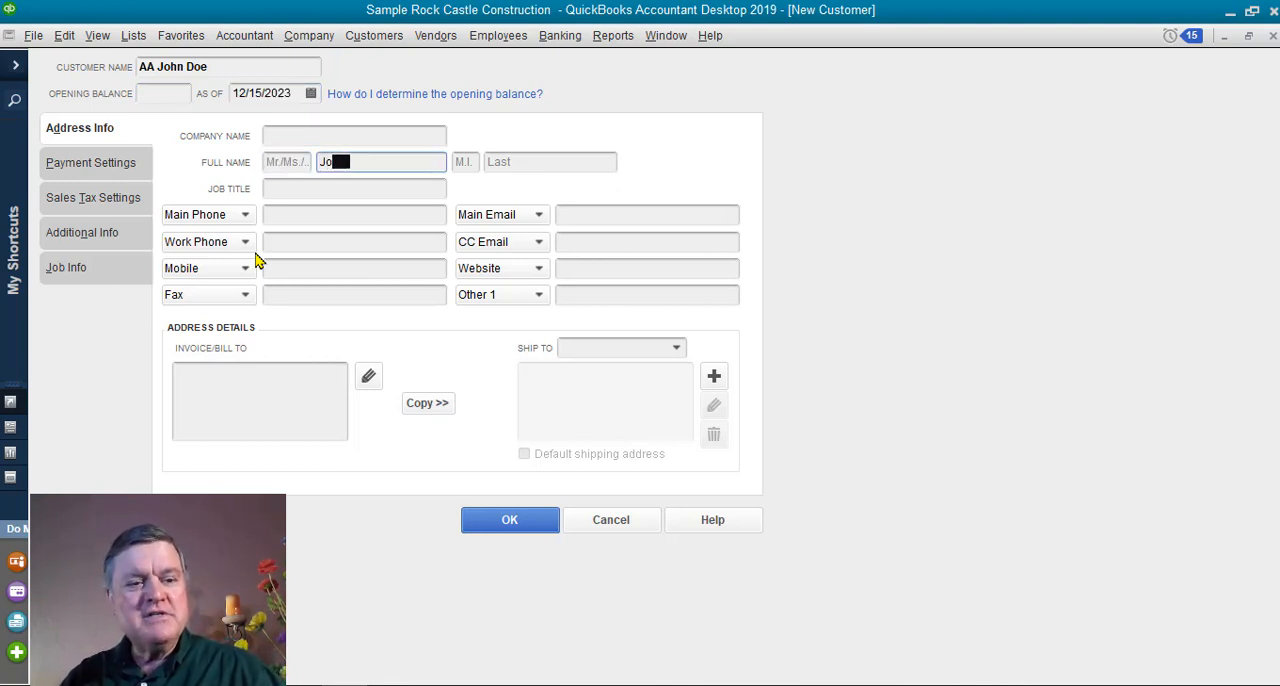
pyautogui.write('hn')
pyautogui.press('Tab')
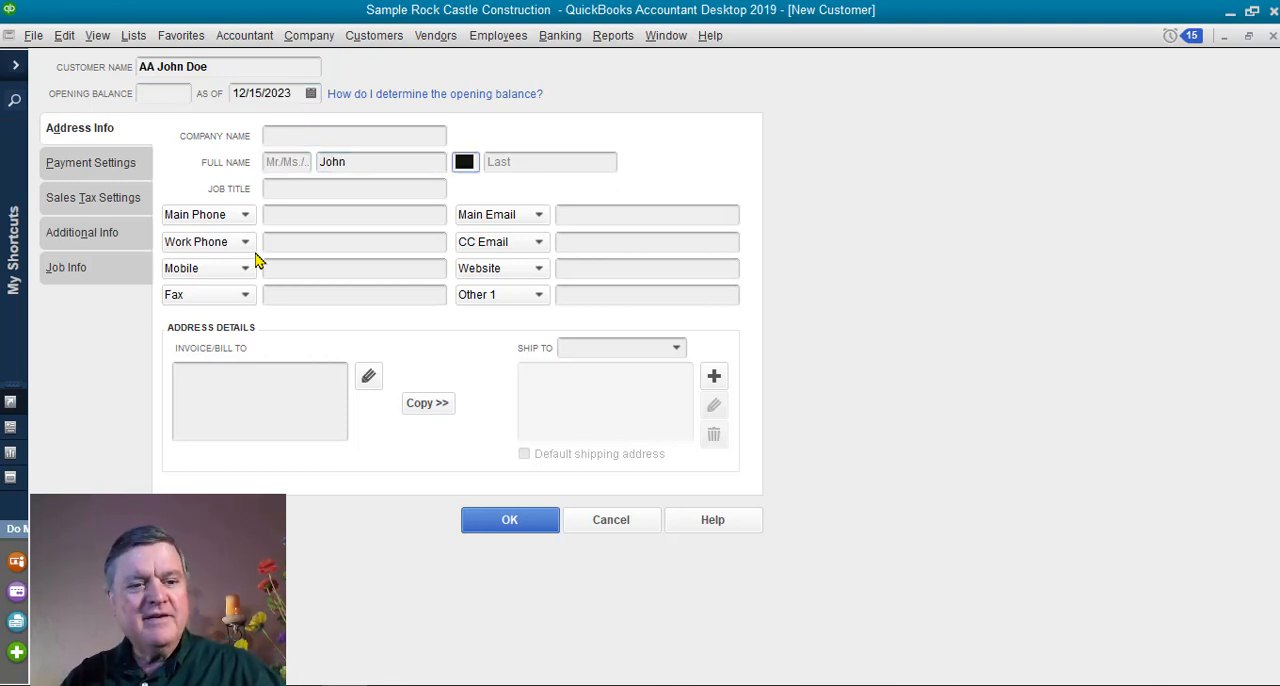
pyautogui.press('Tab')
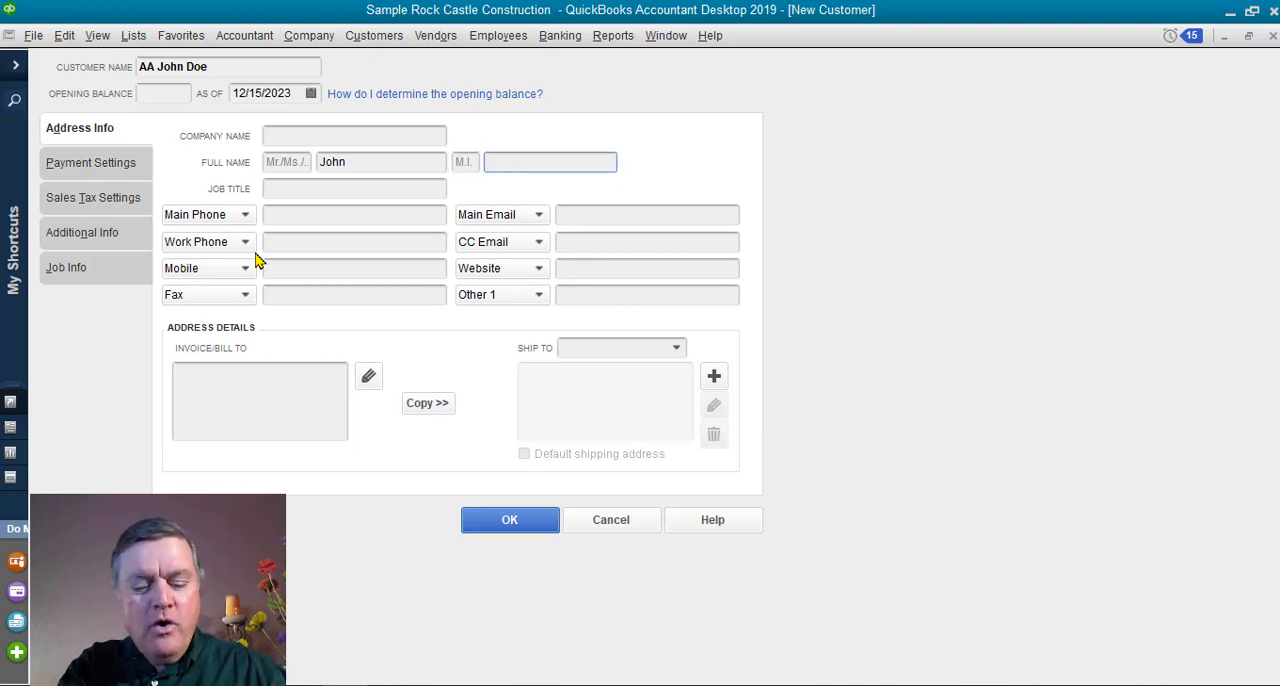
pyautogui.write('Doe')
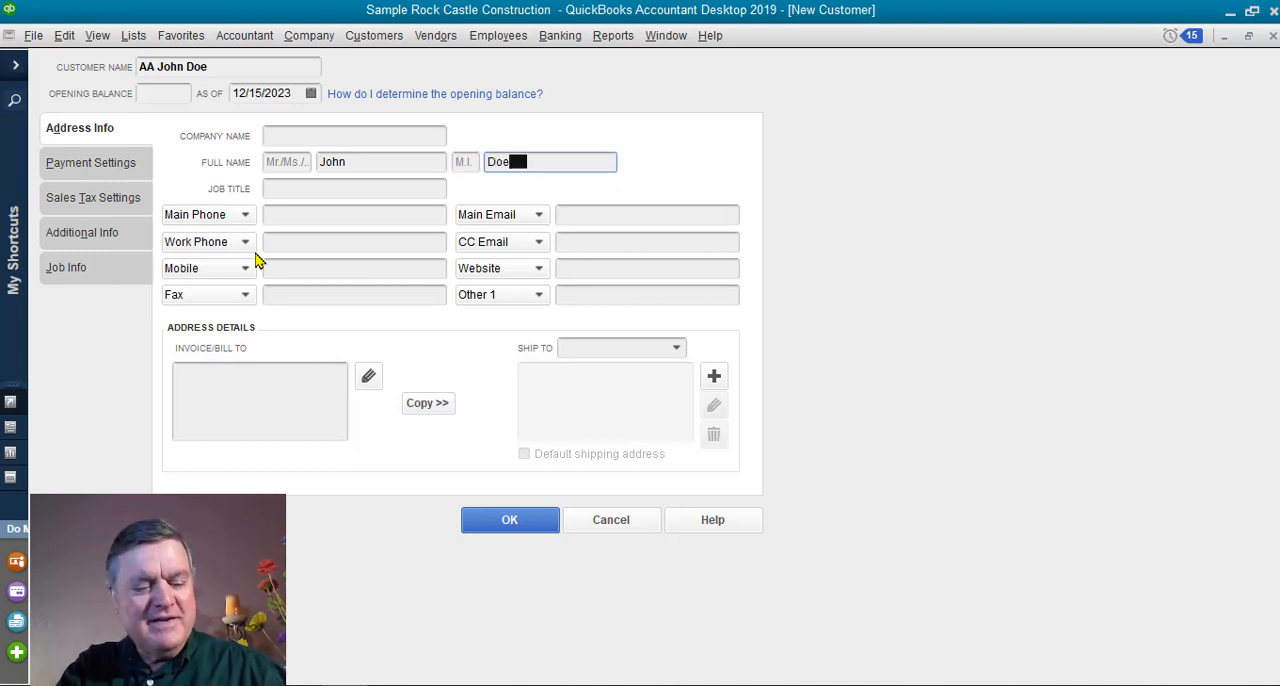
pyautogui.press('Tab')
pyautogui.click(528, 533)
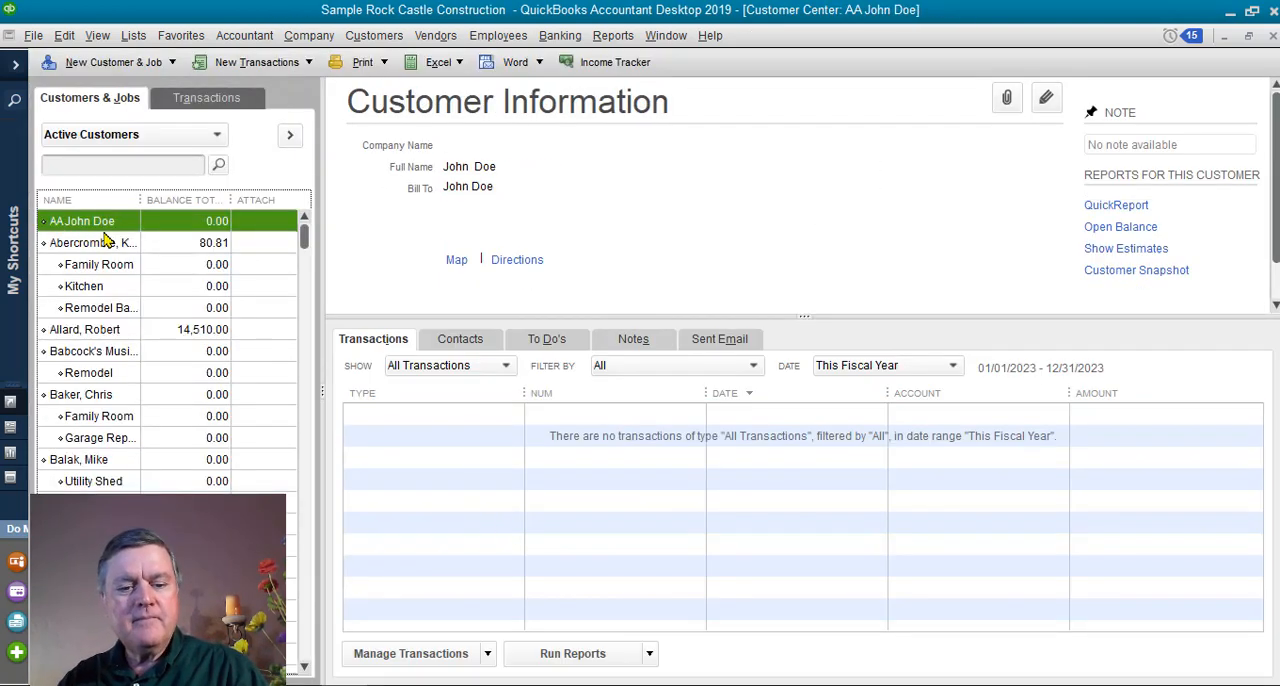
# Add a job named Front Yard Landscape under the newly created customer.
pyautogui.click(158, 63)
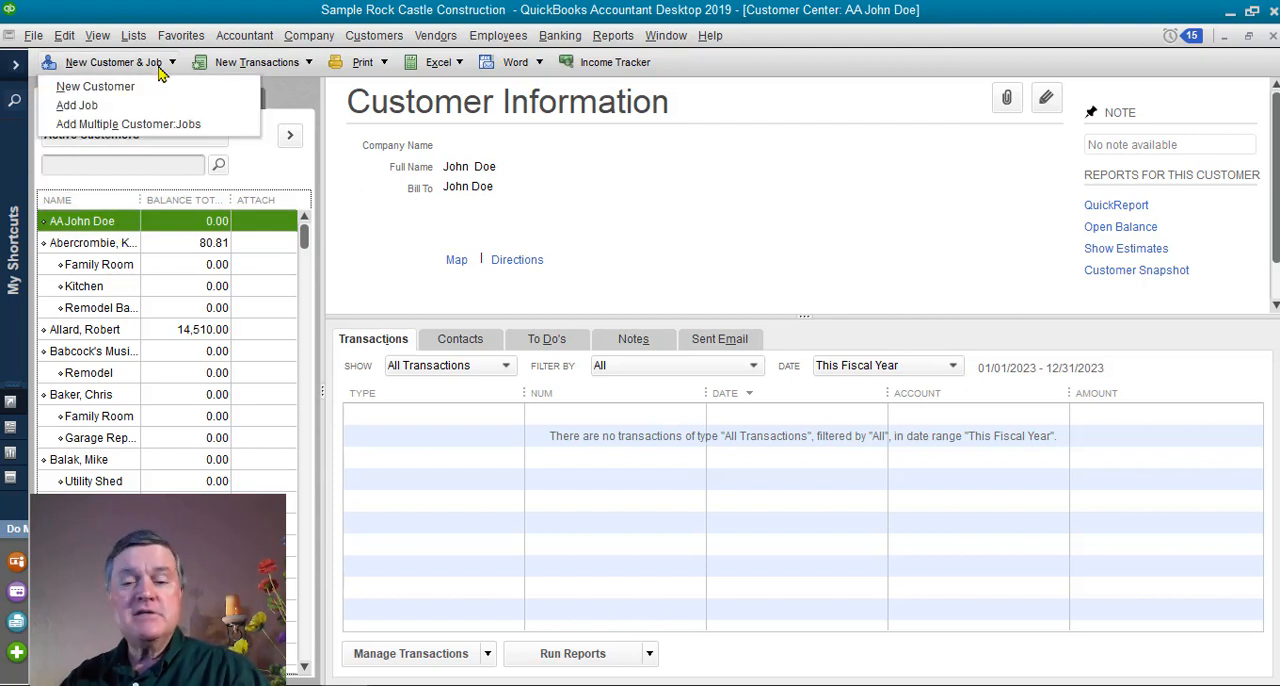
pyautogui.click(91, 106)
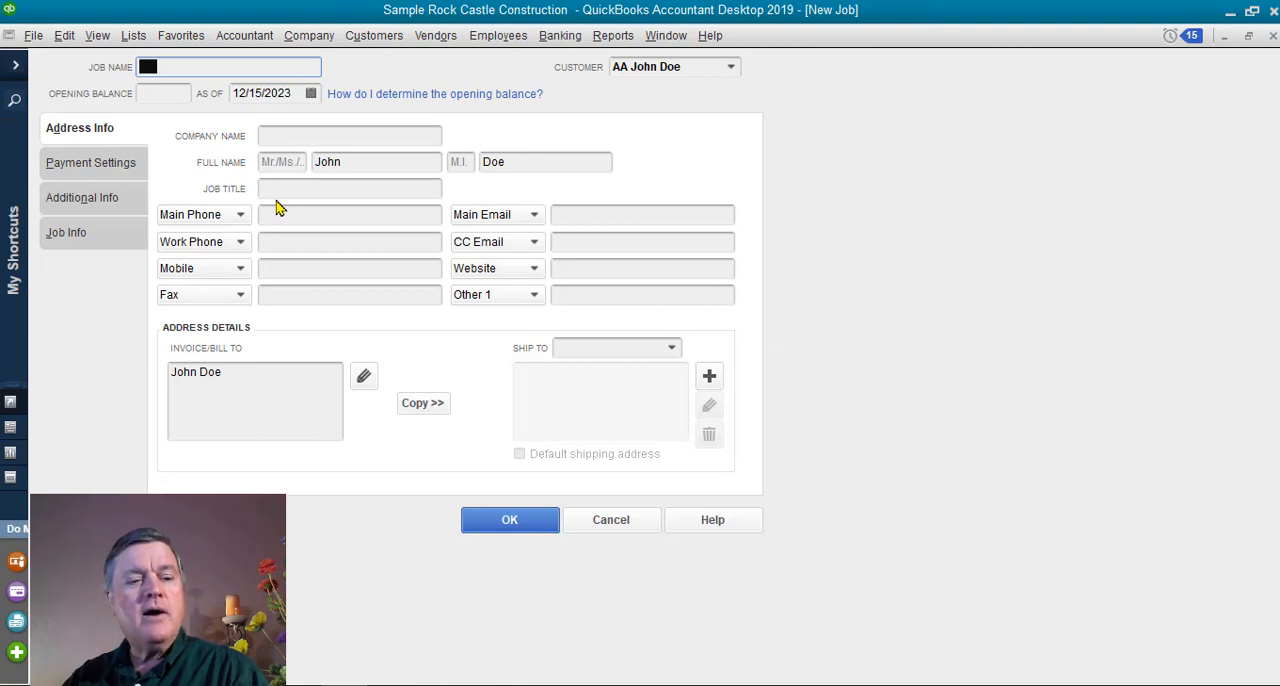
pyautogui.write('F')
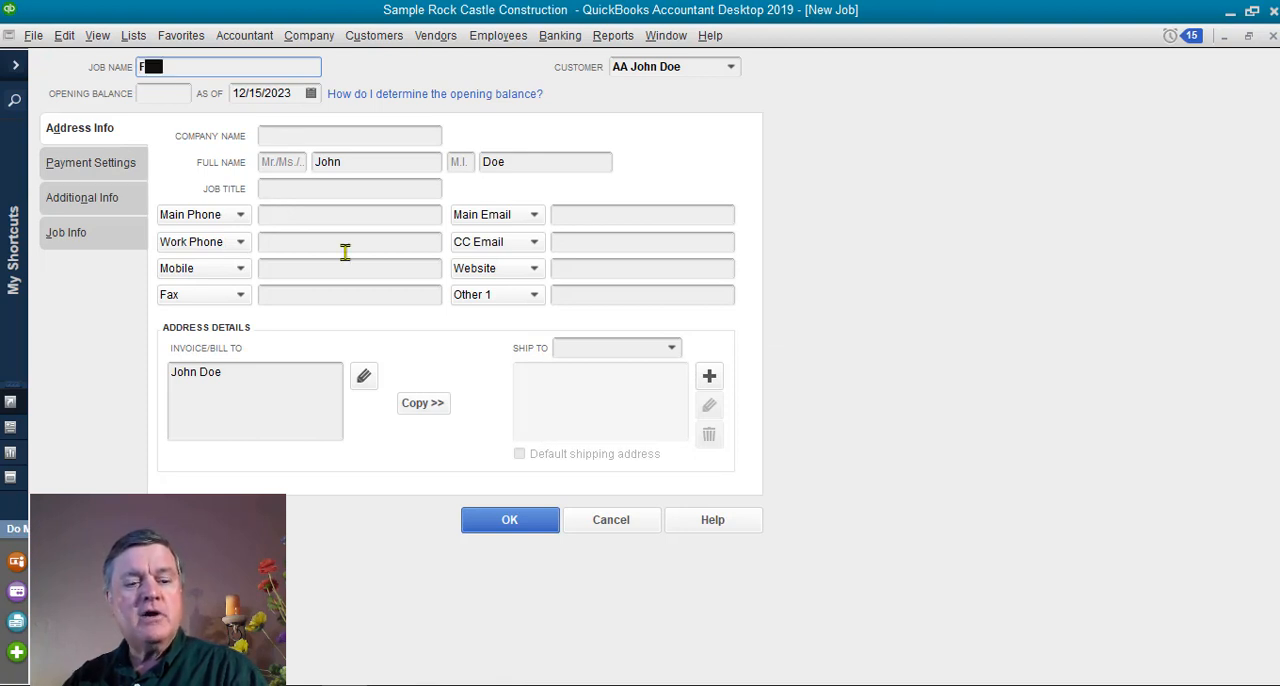
pyautogui.write('ront ')
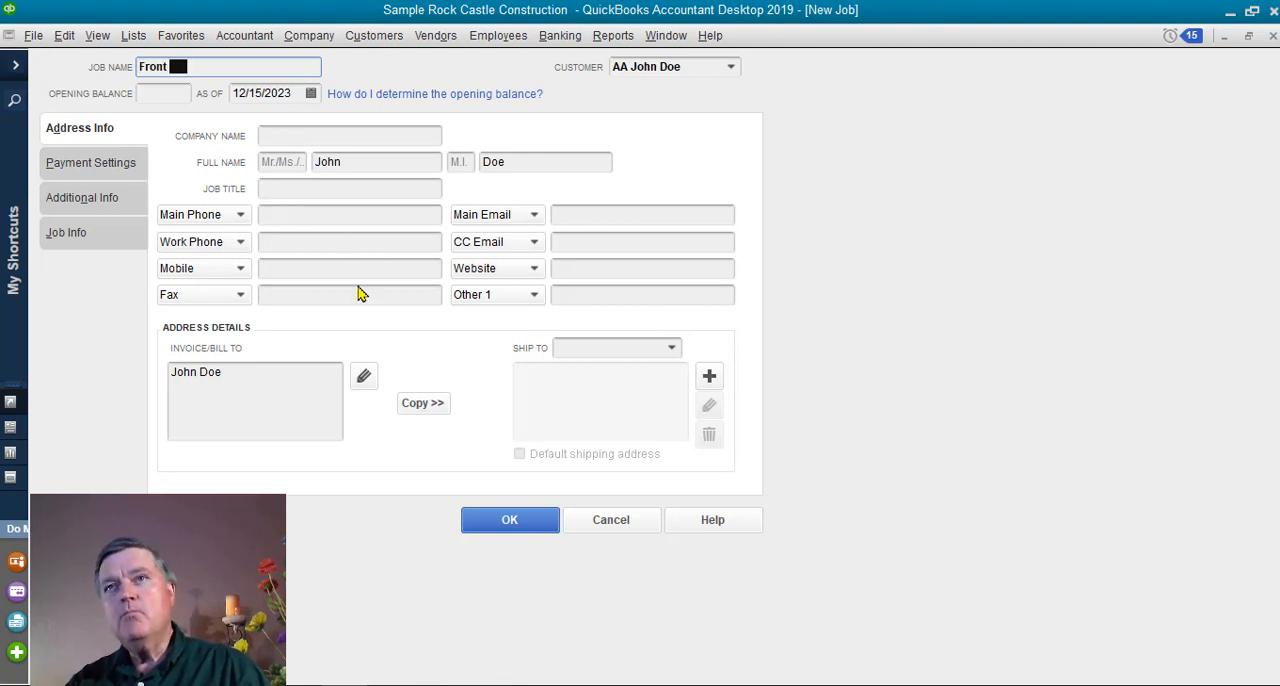
pyautogui.write('Yard ')
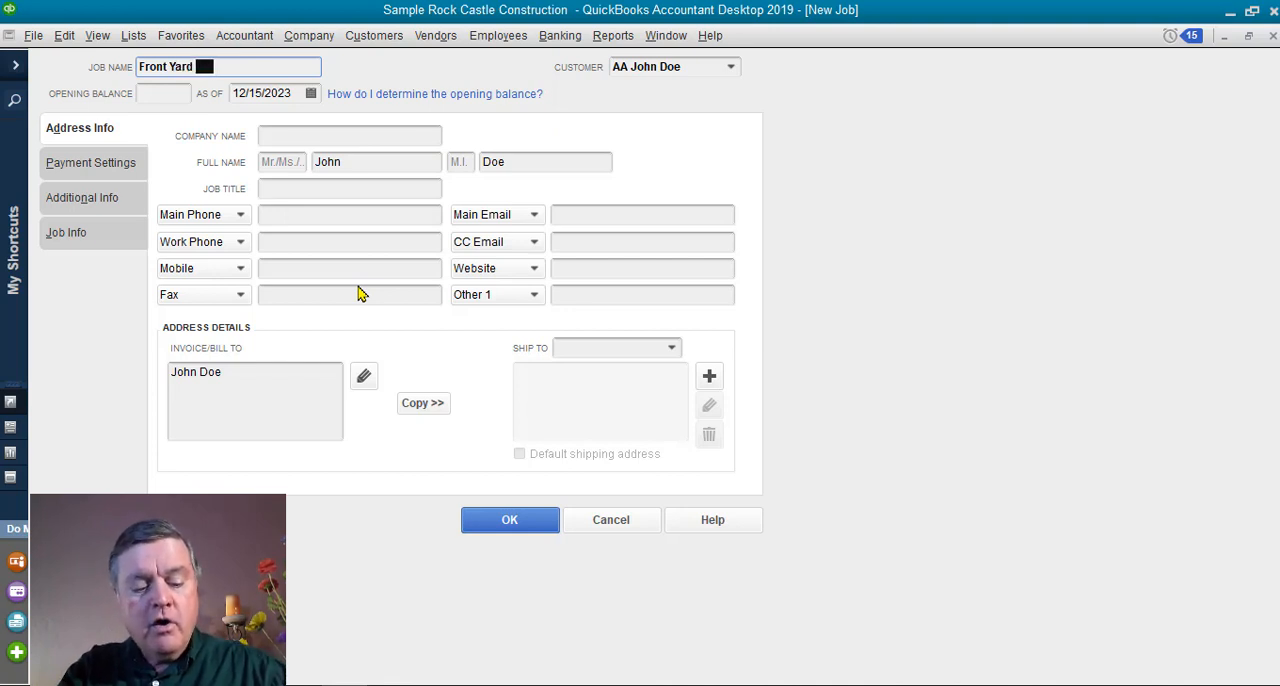
pyautogui.write('Landscap')
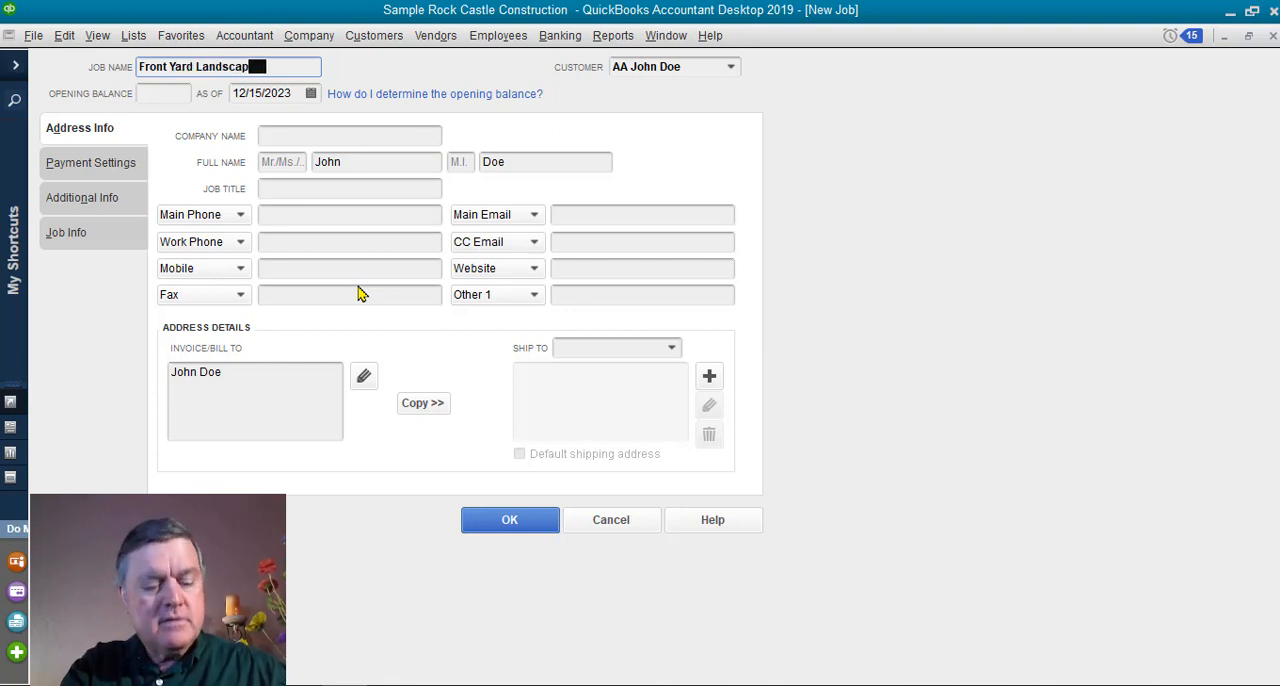
pyautogui.write('e')
pyautogui.press('Tab')
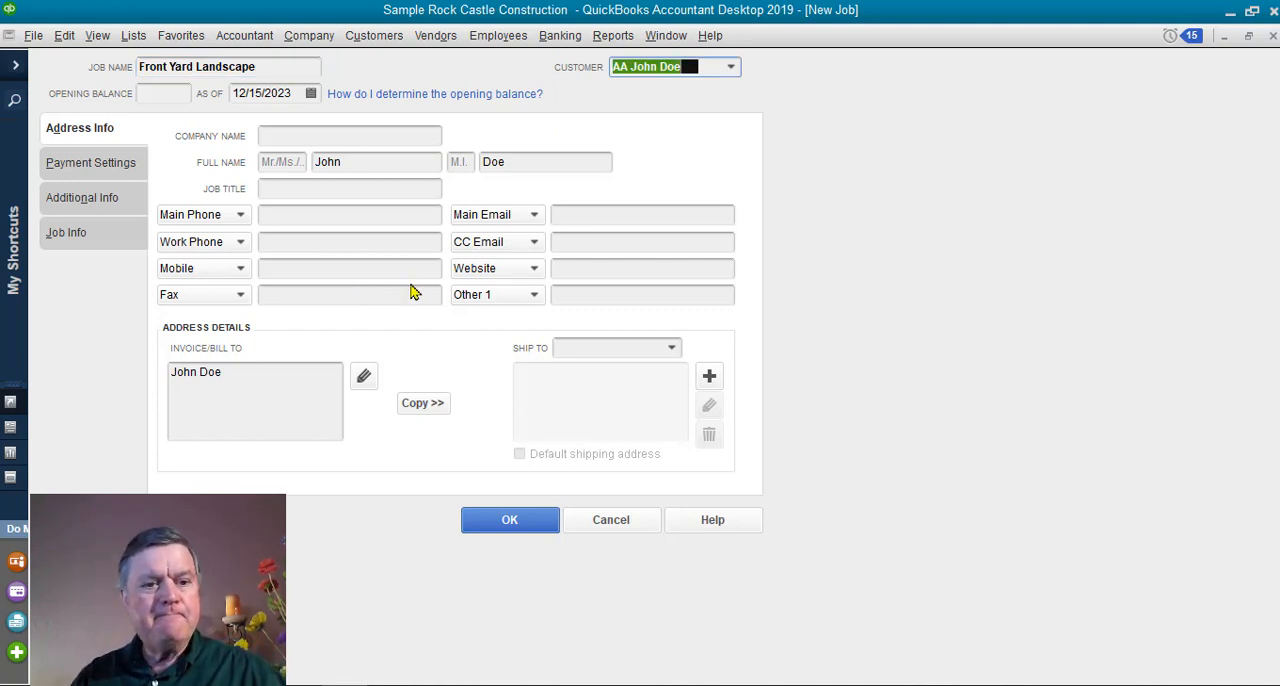
pyautogui.press('Tab')
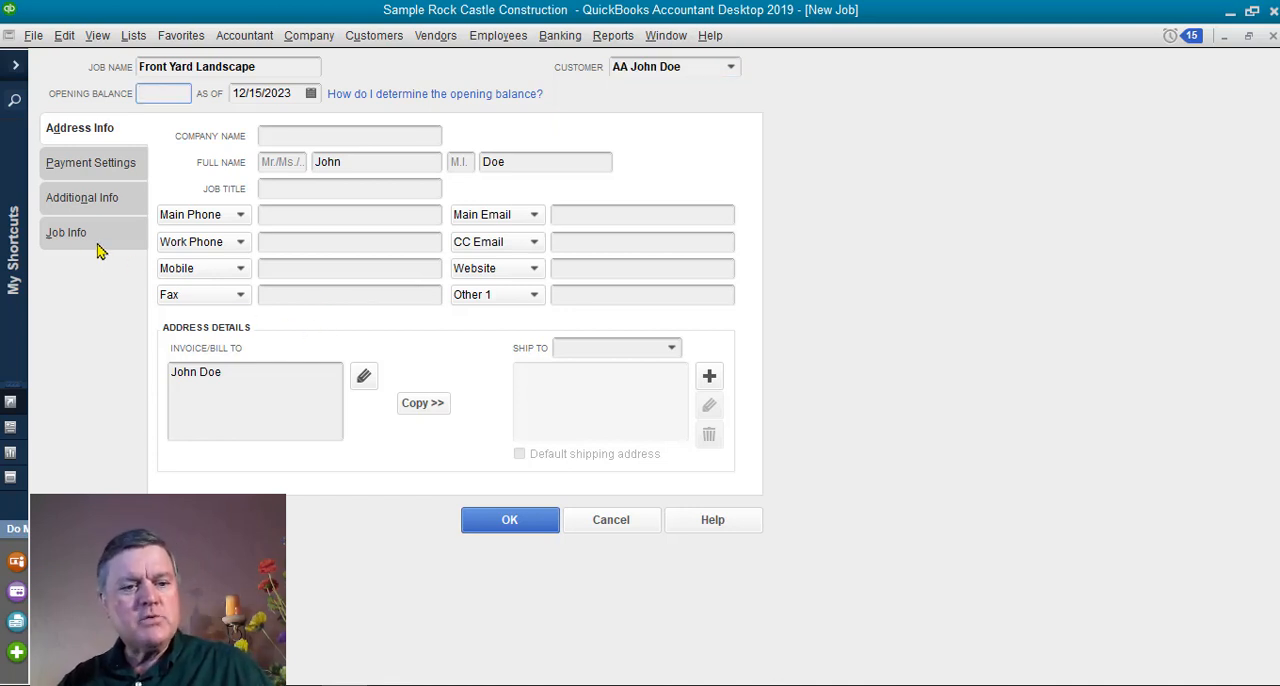
# Review the available job status options in the new job's details and save the job.
pyautogui.click(85, 233)
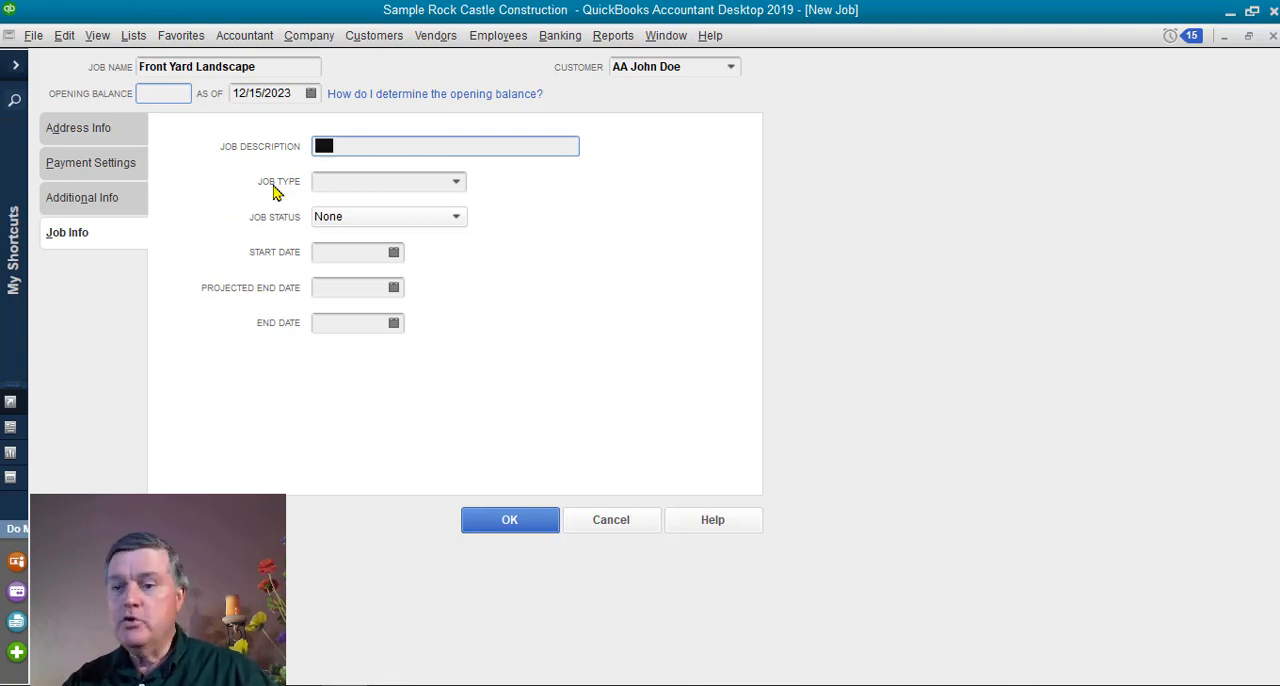
pyautogui.click(456, 218)
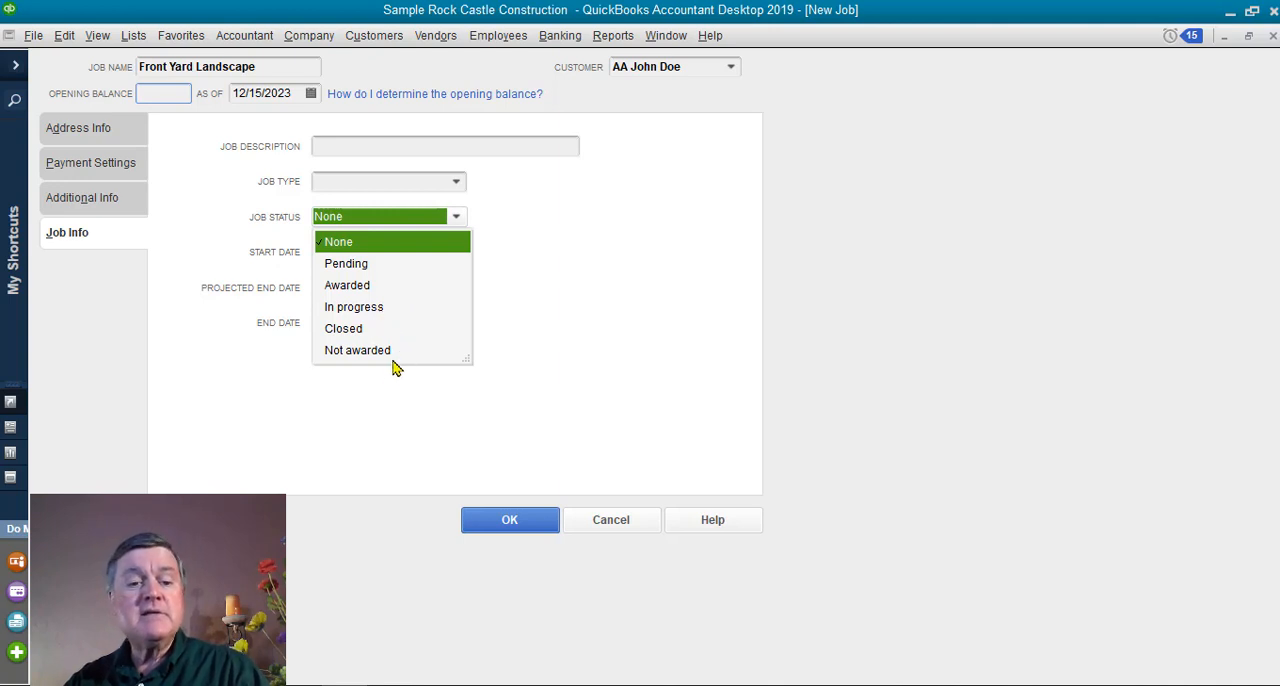
pyautogui.click(540, 305)
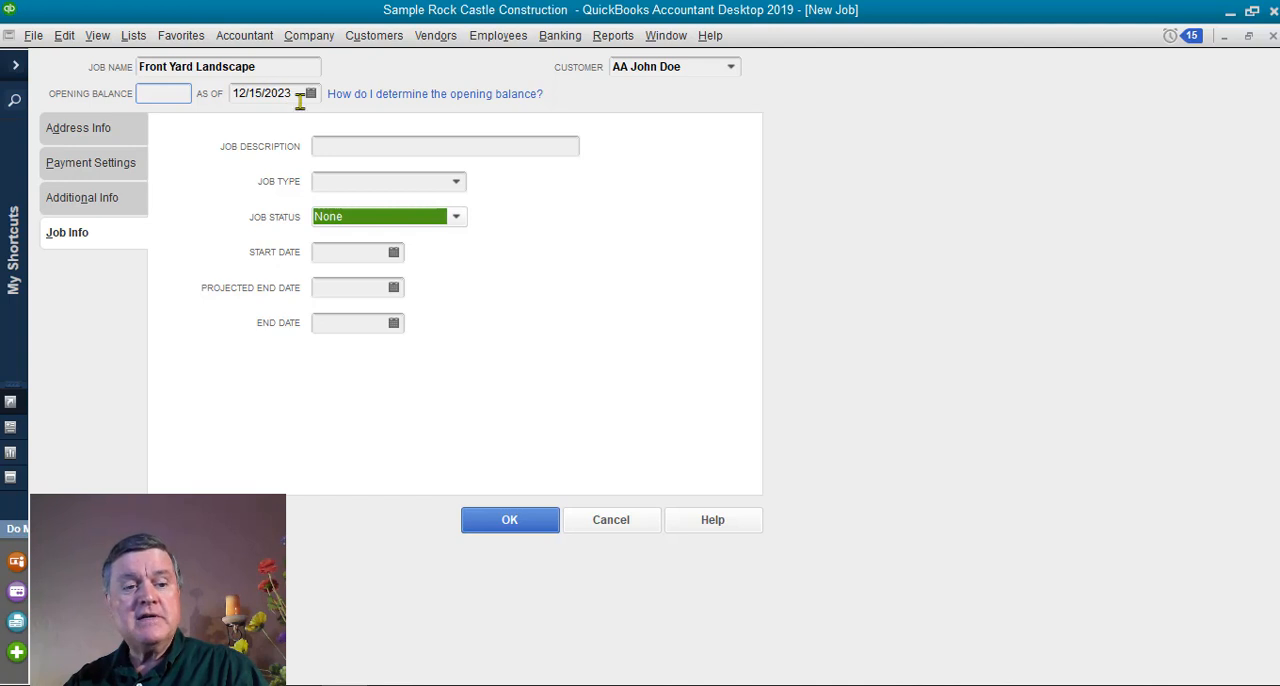
pyautogui.click(514, 523)
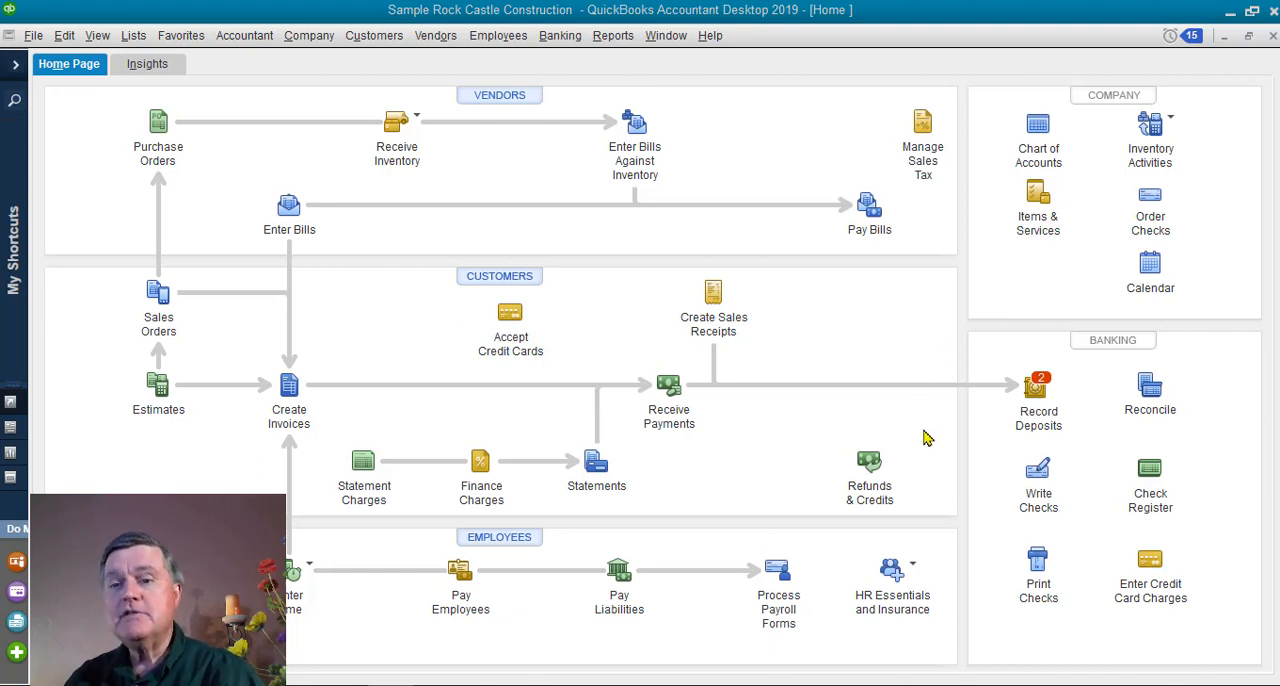
# Assign the first expense line of a new check to the Front Yard Landscape job, closing the check without saving.
pyautogui.click(1037, 478)
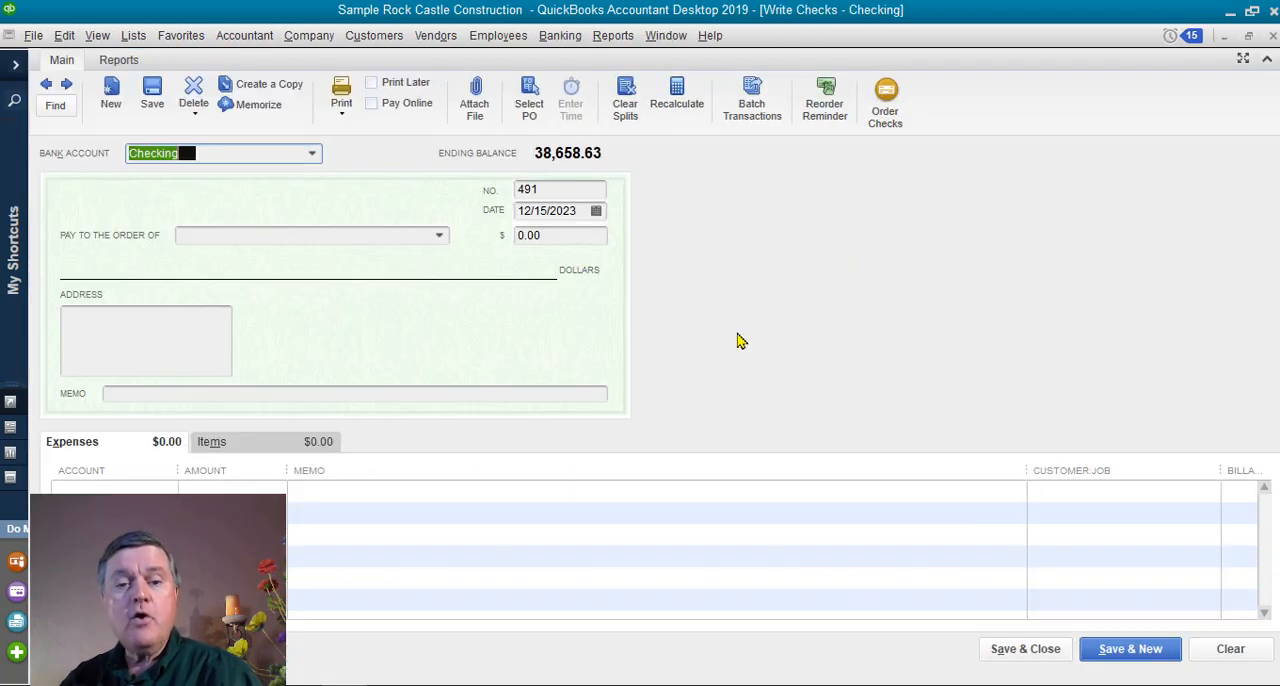
pyautogui.click(1248, 35)
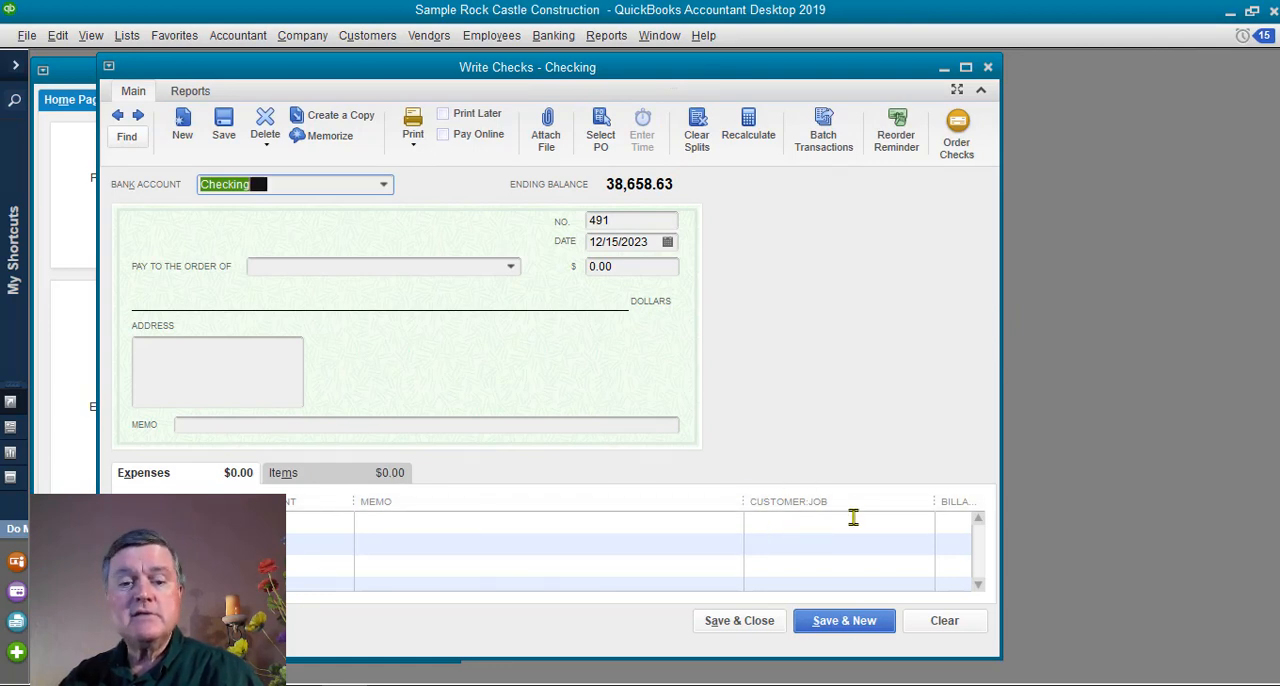
pyautogui.click(765, 525)
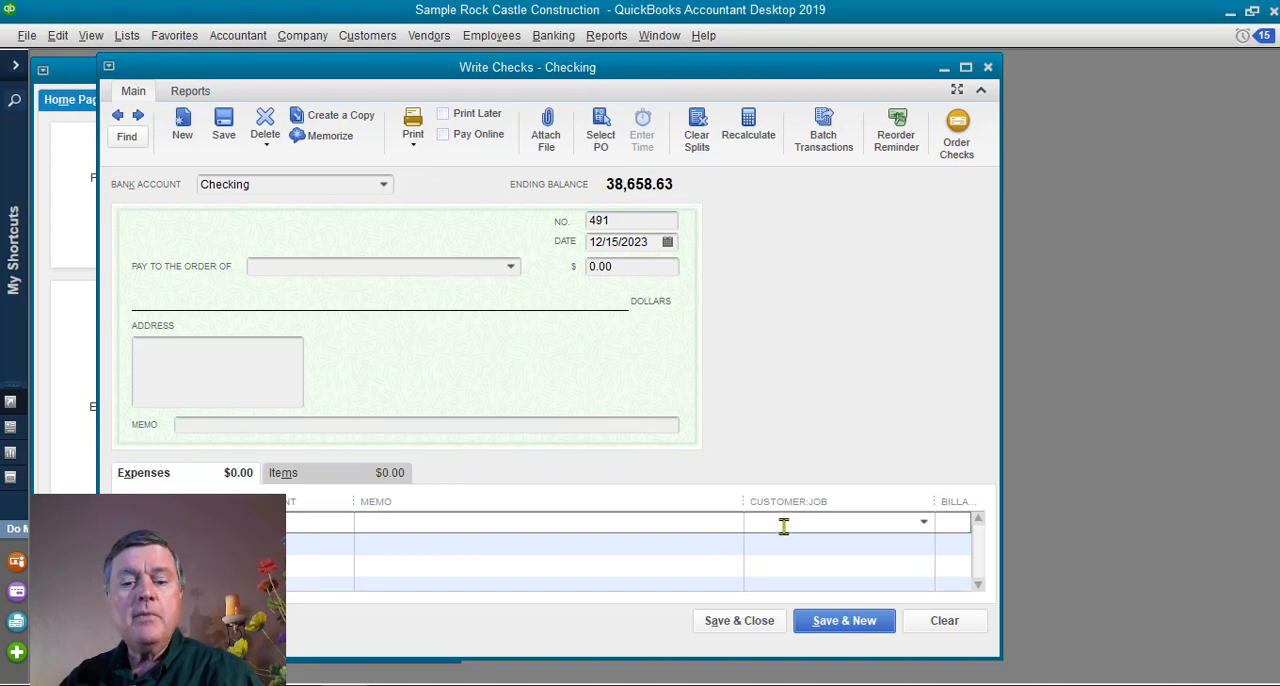
pyautogui.click(923, 523)
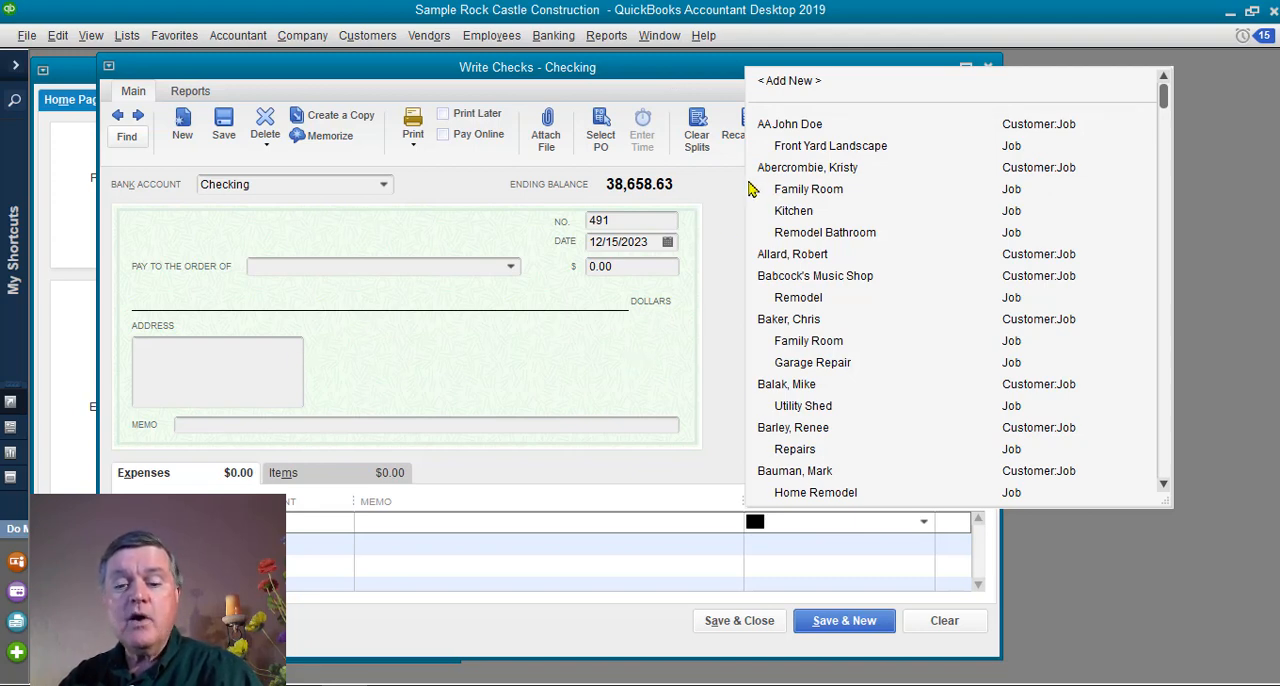
pyautogui.click(825, 147)
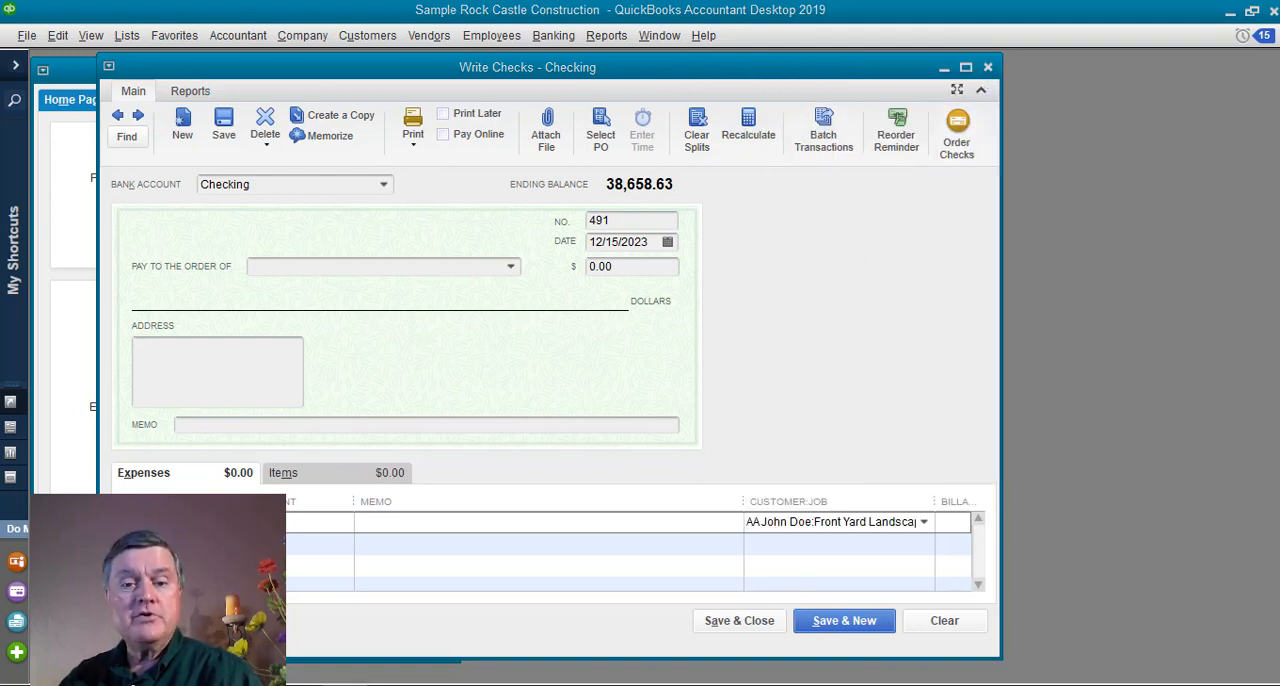
pyautogui.press('Escape')
pyautogui.click(424, 70)
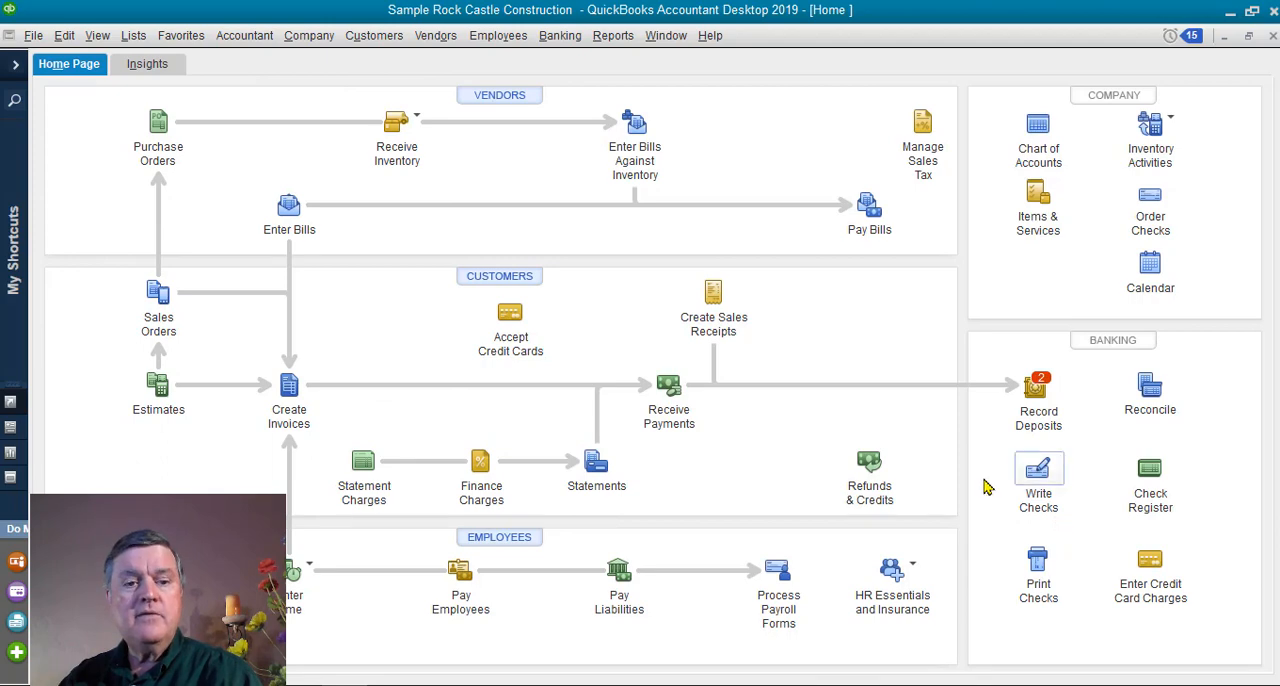
# Widen the Customer:Job column on a blank vendor bill and close the bill.
pyautogui.click(287, 208)
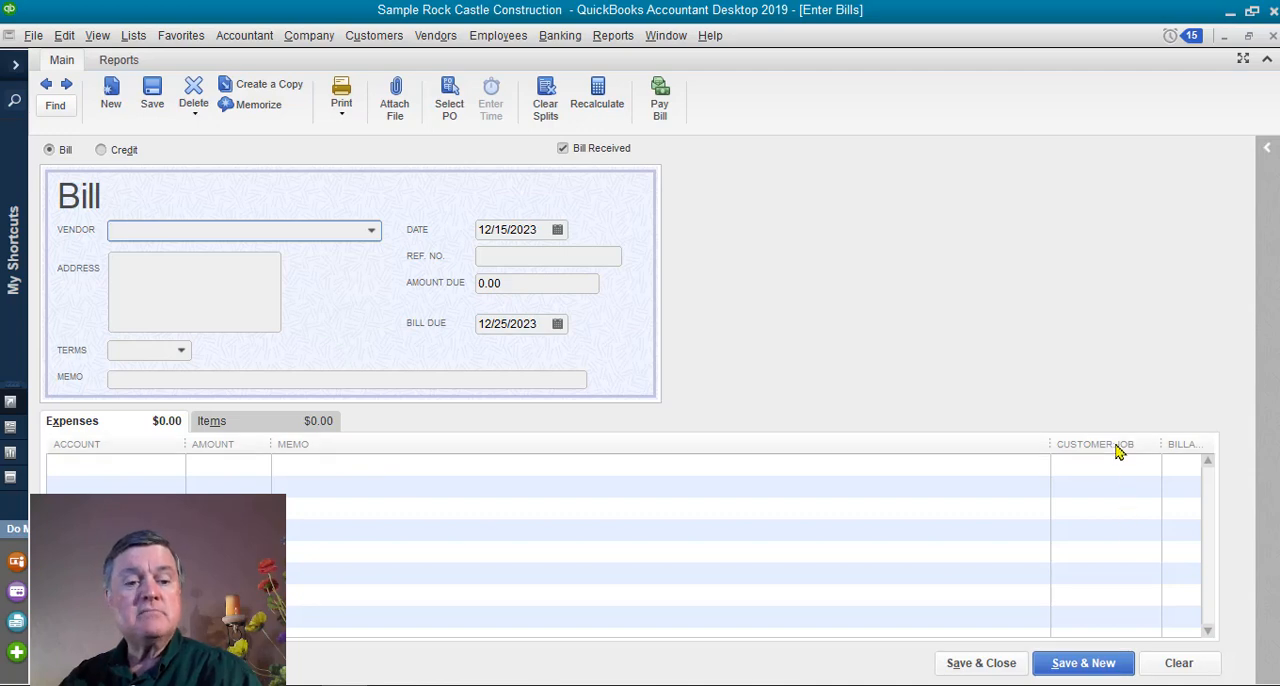
pyautogui.moveTo(1051, 444); pyautogui.dragTo(961, 445)
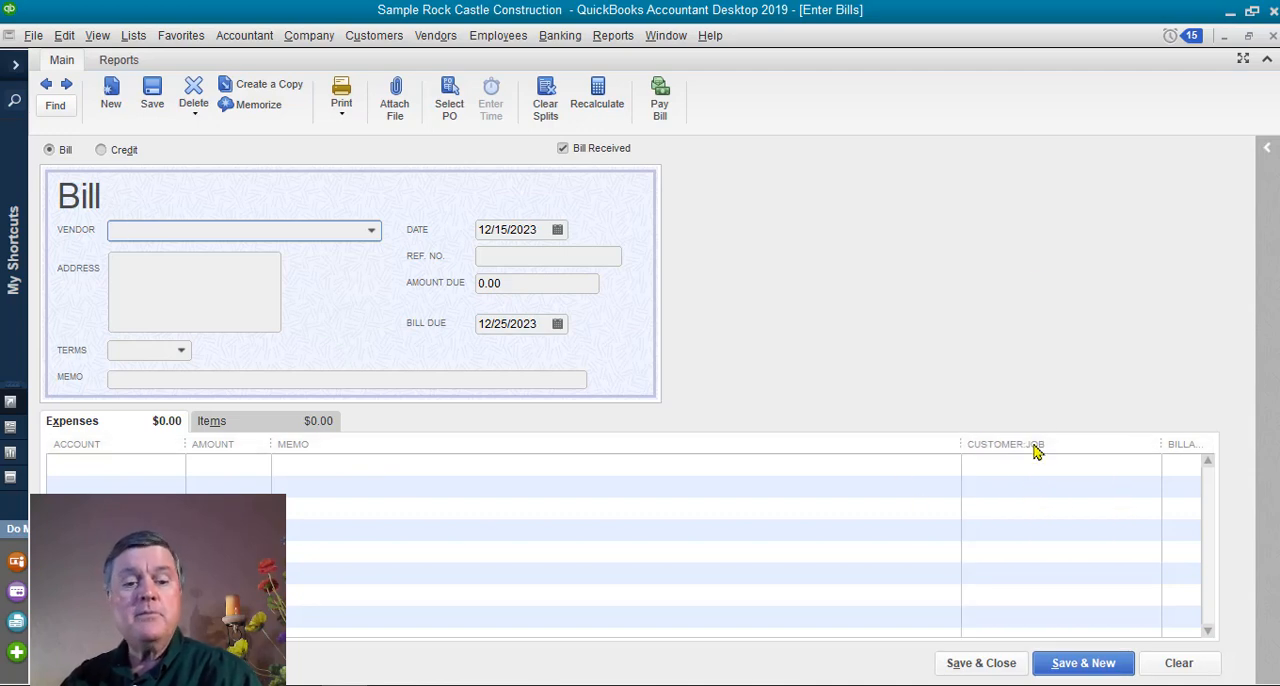
pyautogui.click(1272, 35)
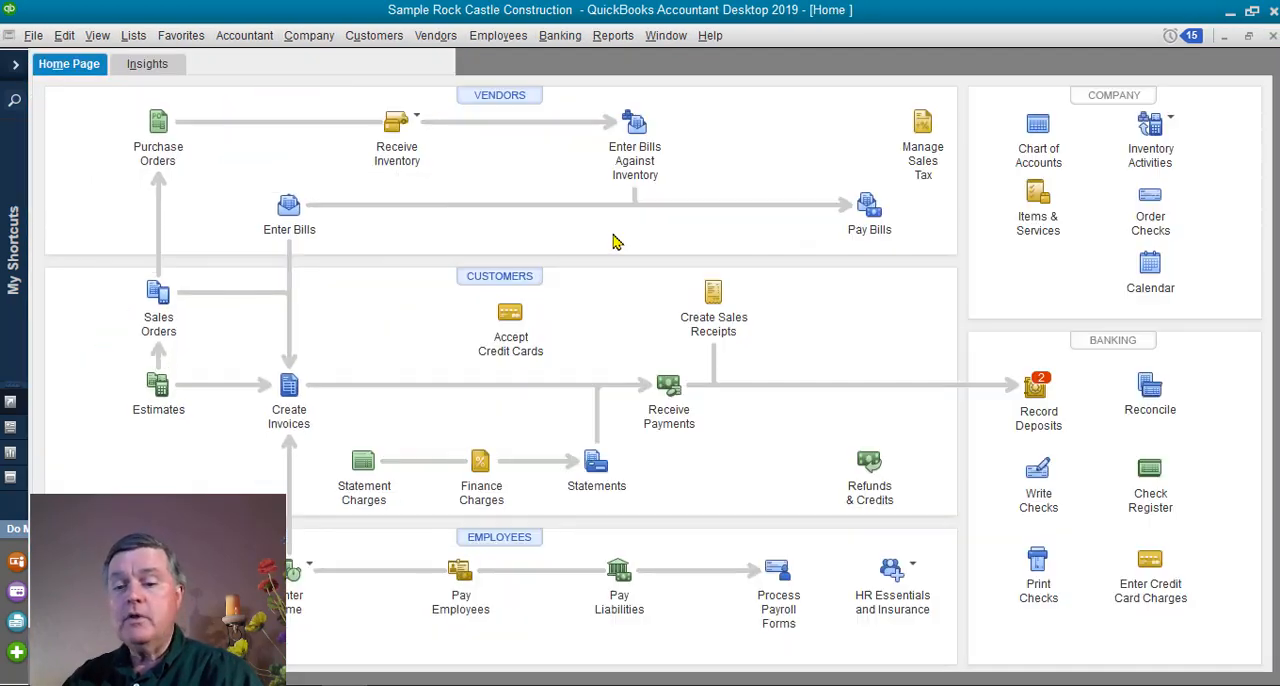
# Assign a new invoice to the customer's Front Yard Landscape job and close the invoice without saving.
pyautogui.click(289, 385)
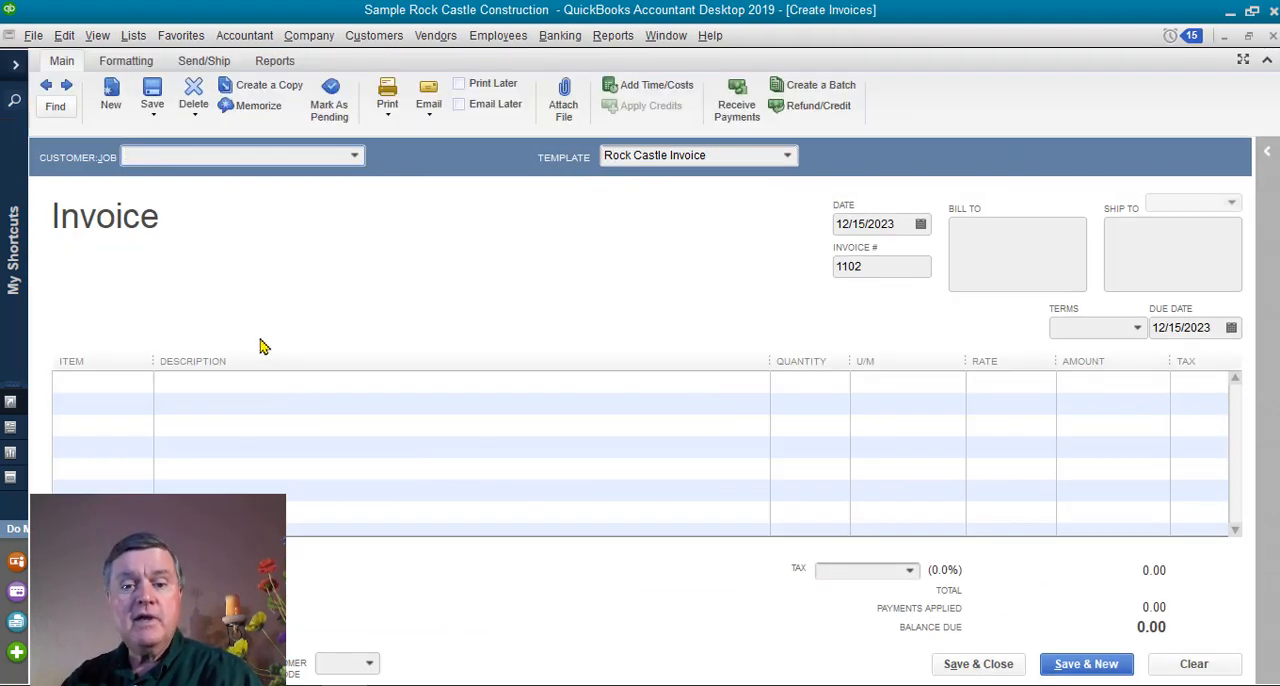
pyautogui.click(355, 158)
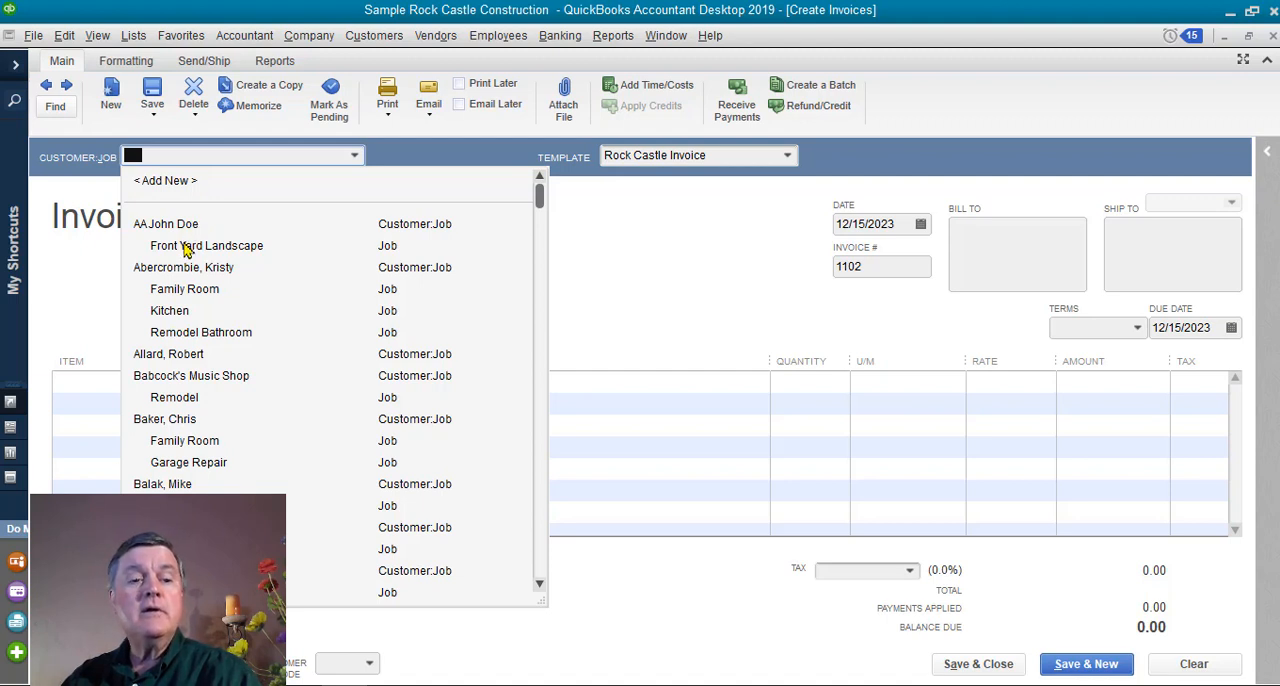
pyautogui.click(183, 248)
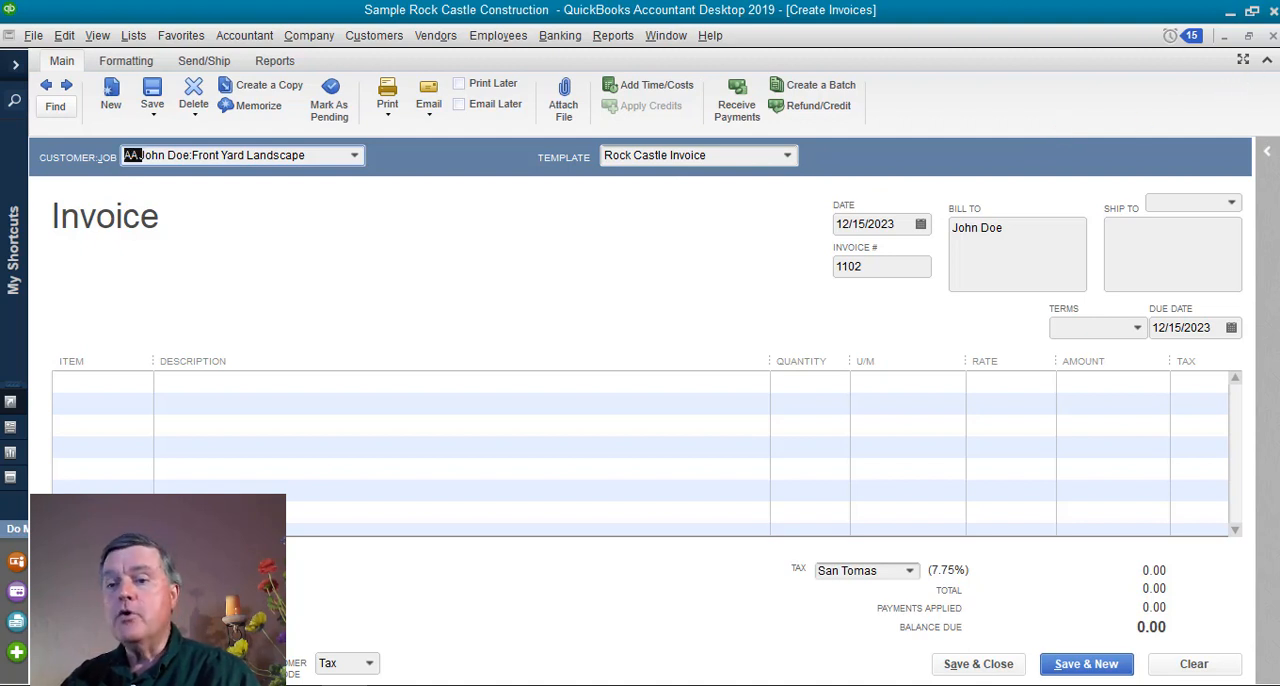
pyautogui.click(1273, 35)
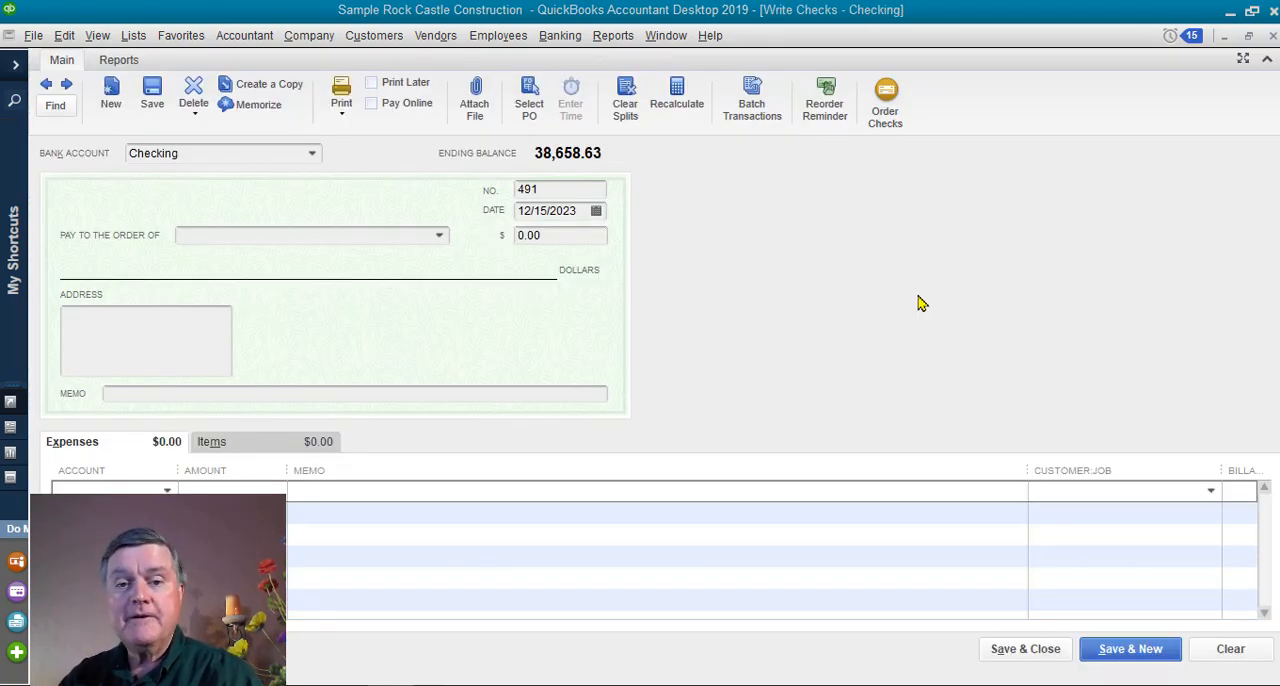
# Review the expense account list and the item lines of a blank check, closing the check and maximizing the Home window.
pyautogui.click(1249, 37)
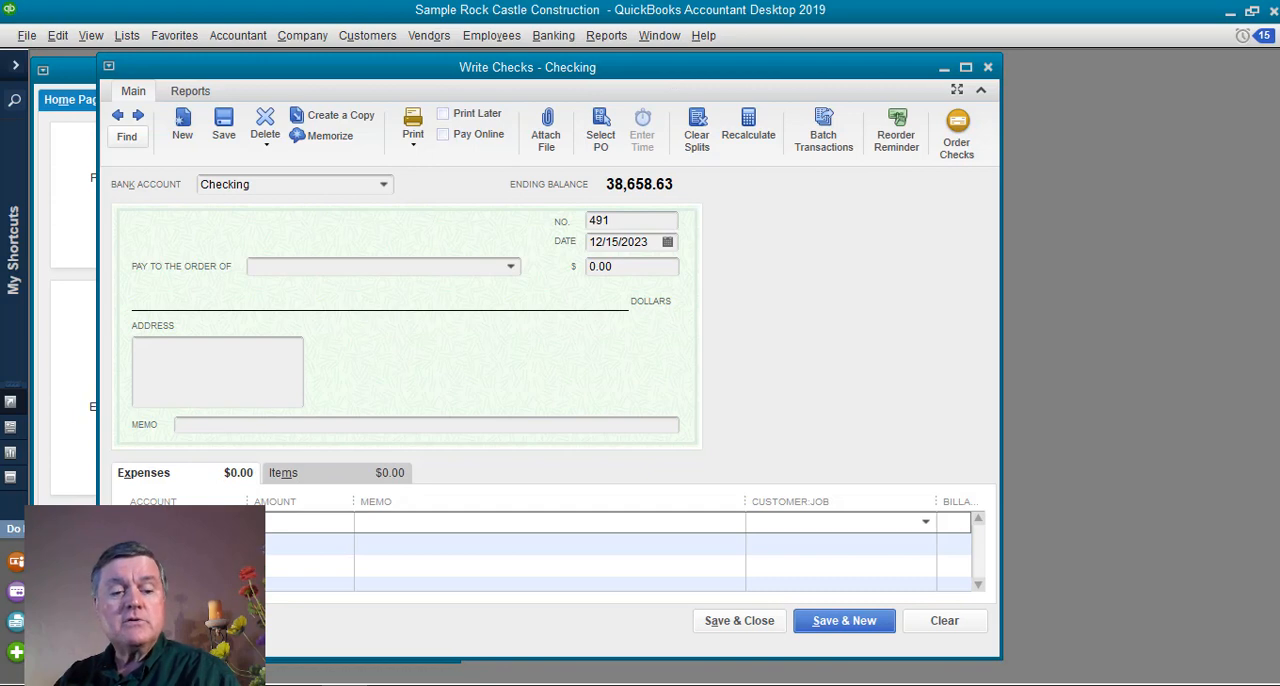
pyautogui.click(236, 522)
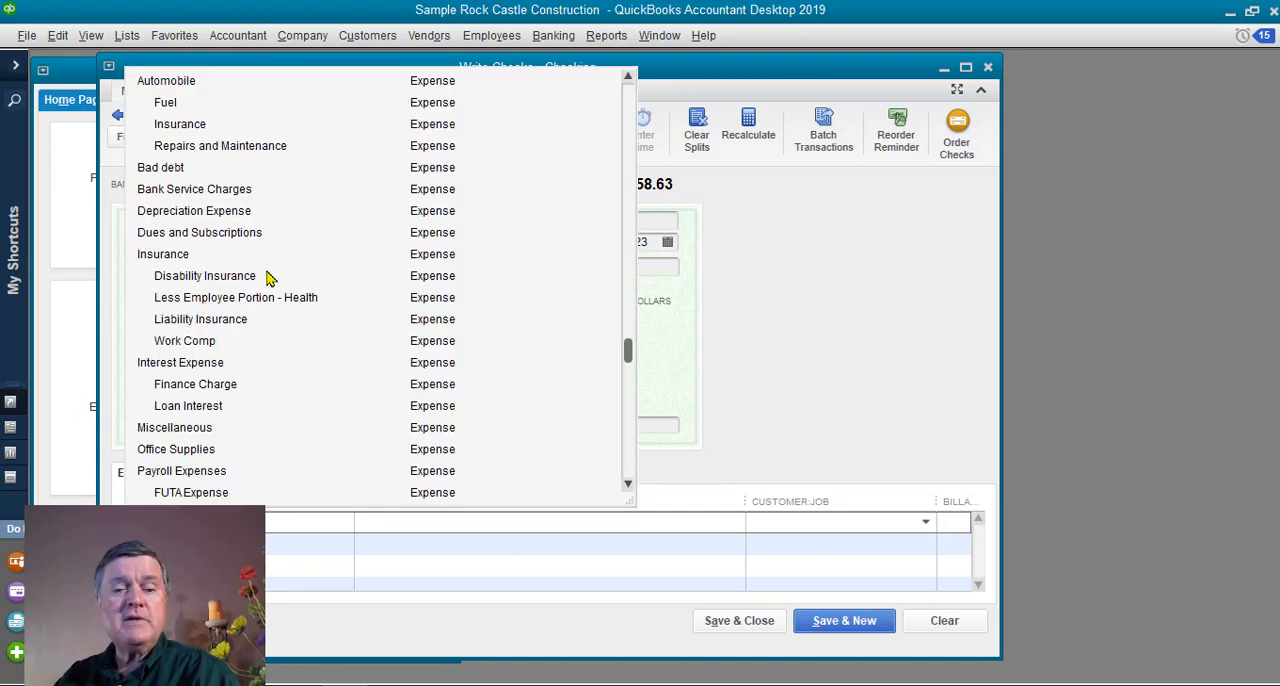
pyautogui.click(200, 544)
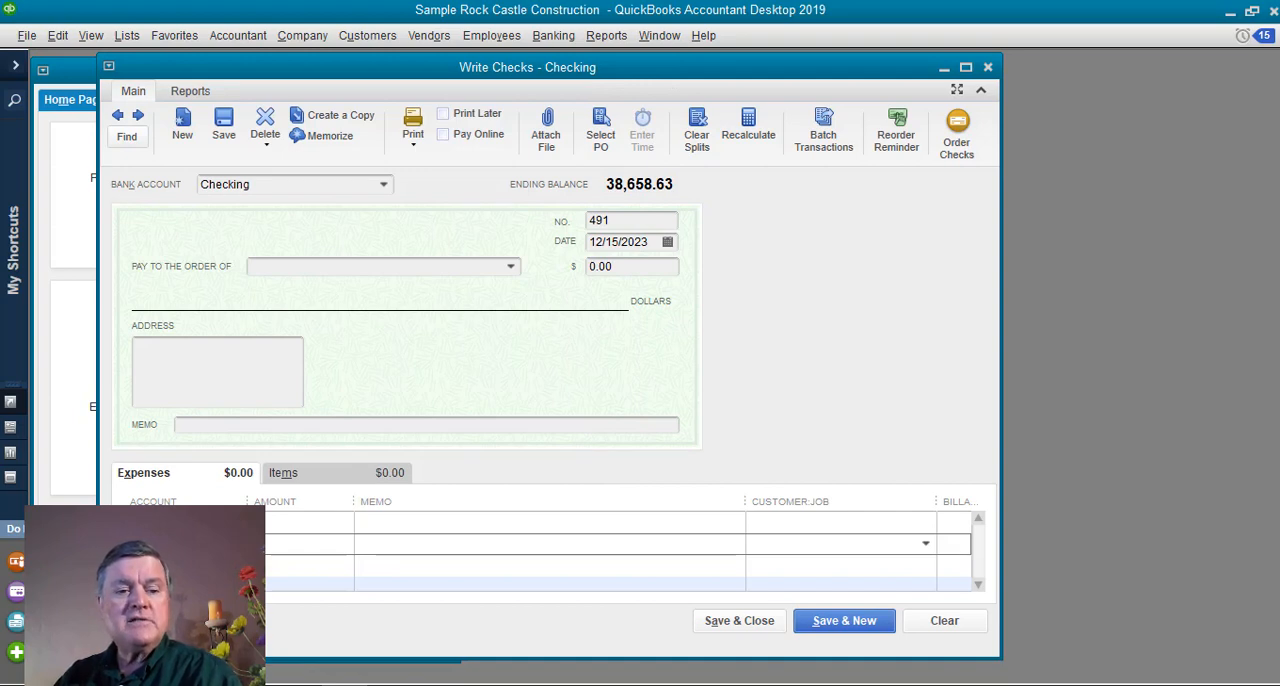
pyautogui.click(316, 483)
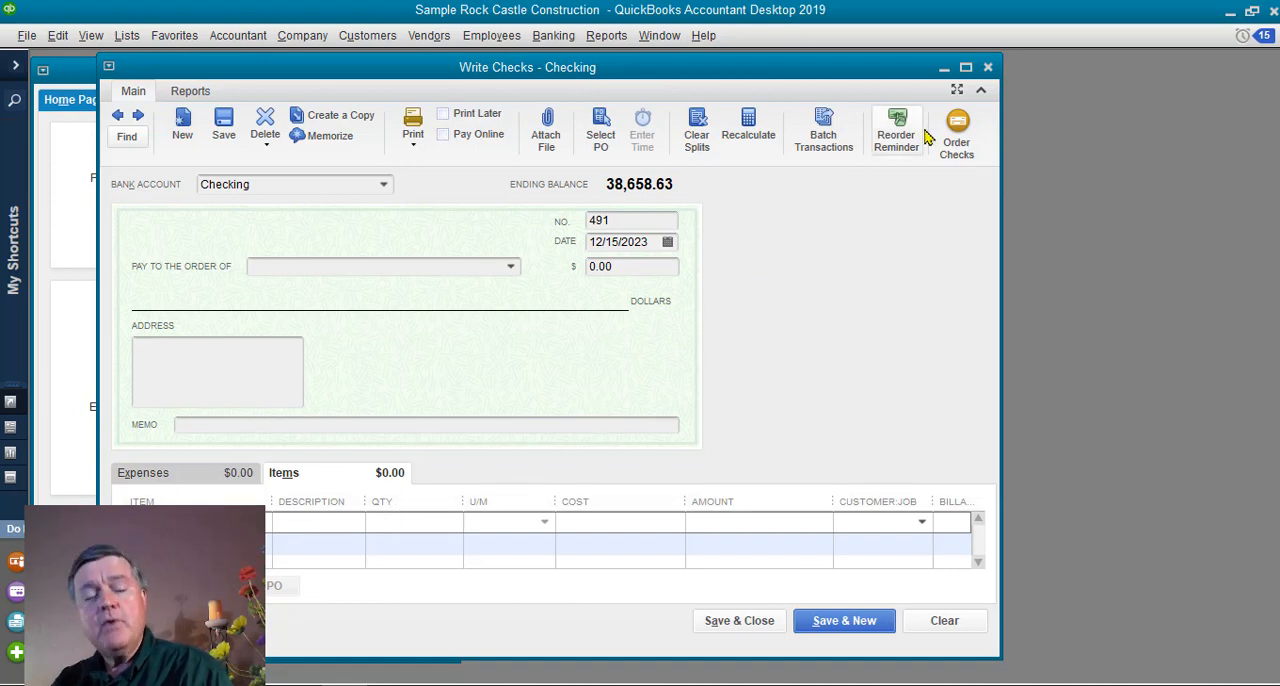
pyautogui.click(988, 68)
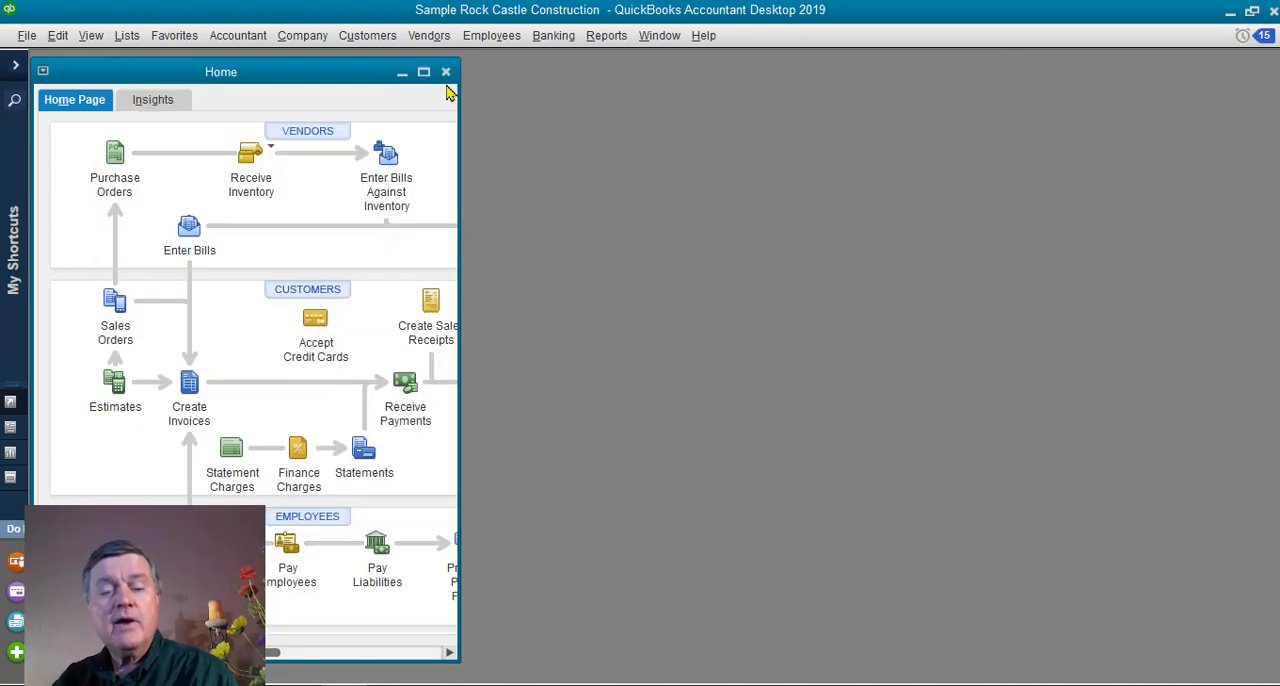
pyautogui.click(427, 70)
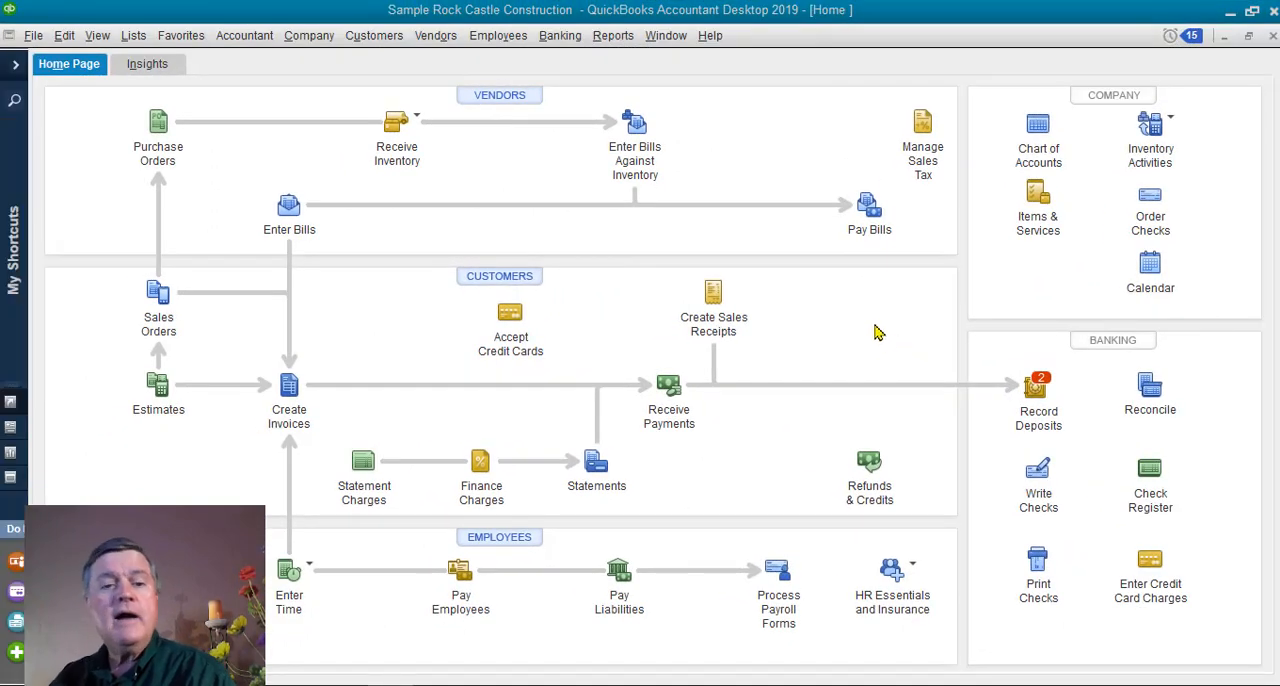
# Start a new item of type Service from the Item List.
pyautogui.click(134, 40)
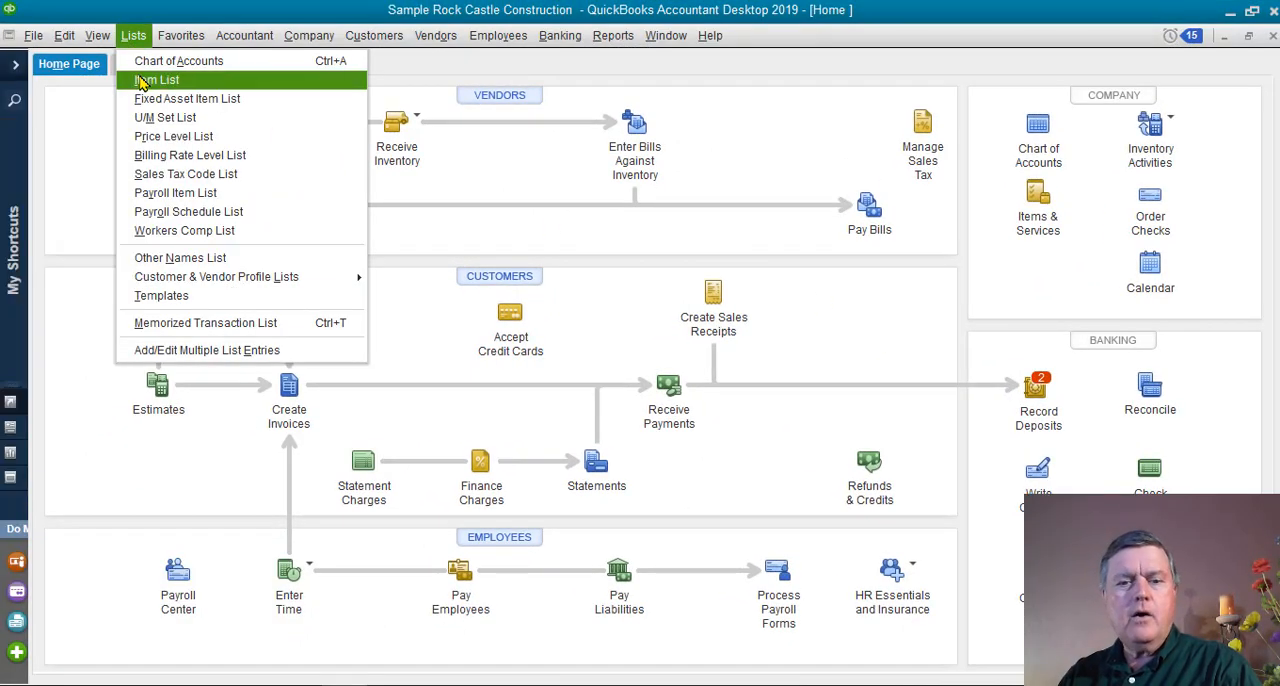
pyautogui.click(141, 82)
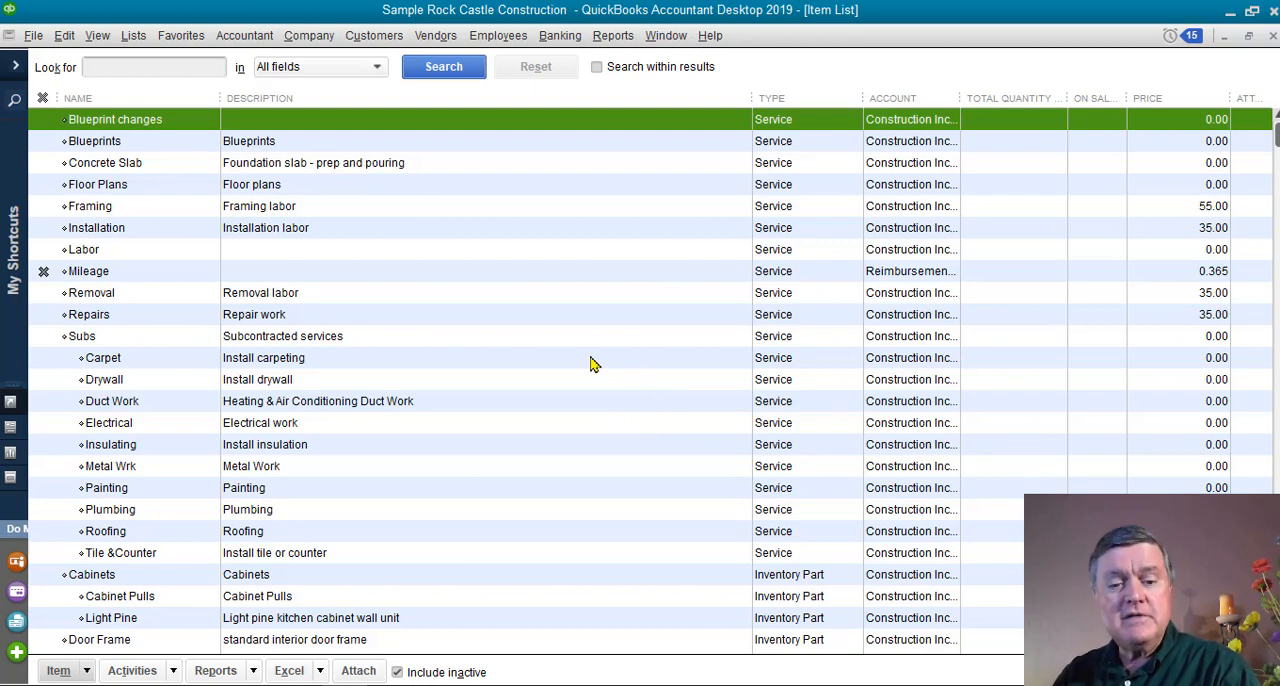
pyautogui.rightClick(531, 253)
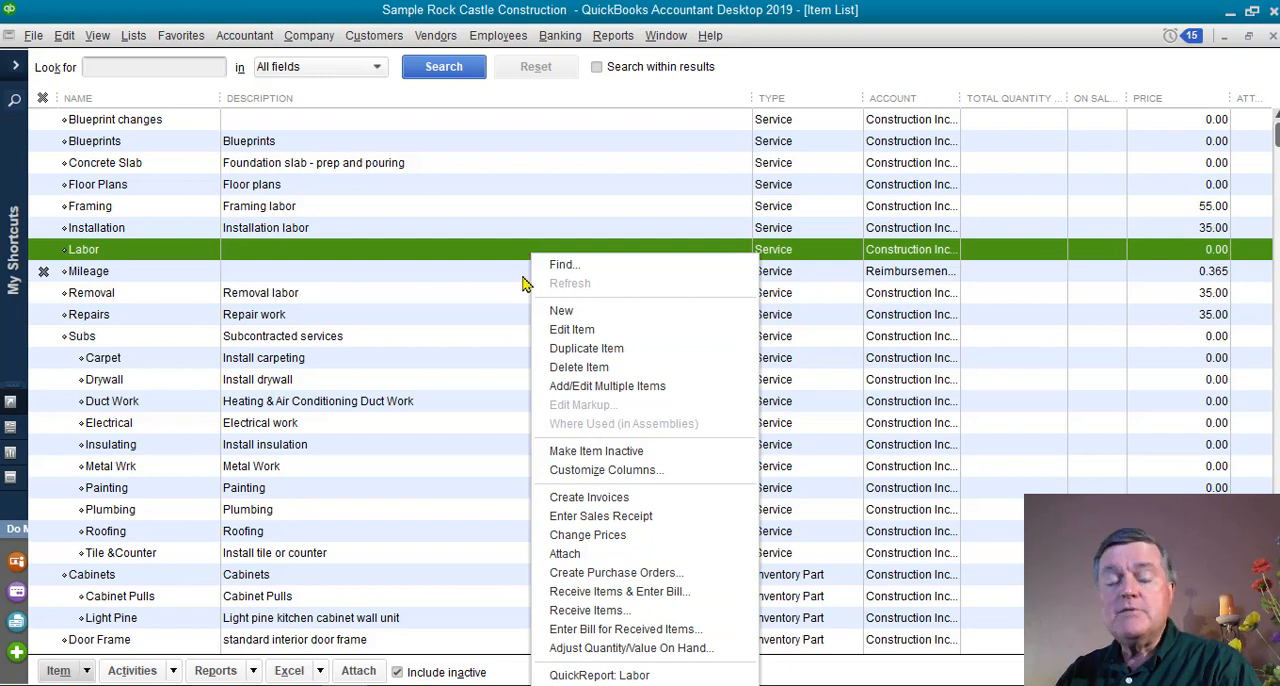
pyautogui.click(585, 318)
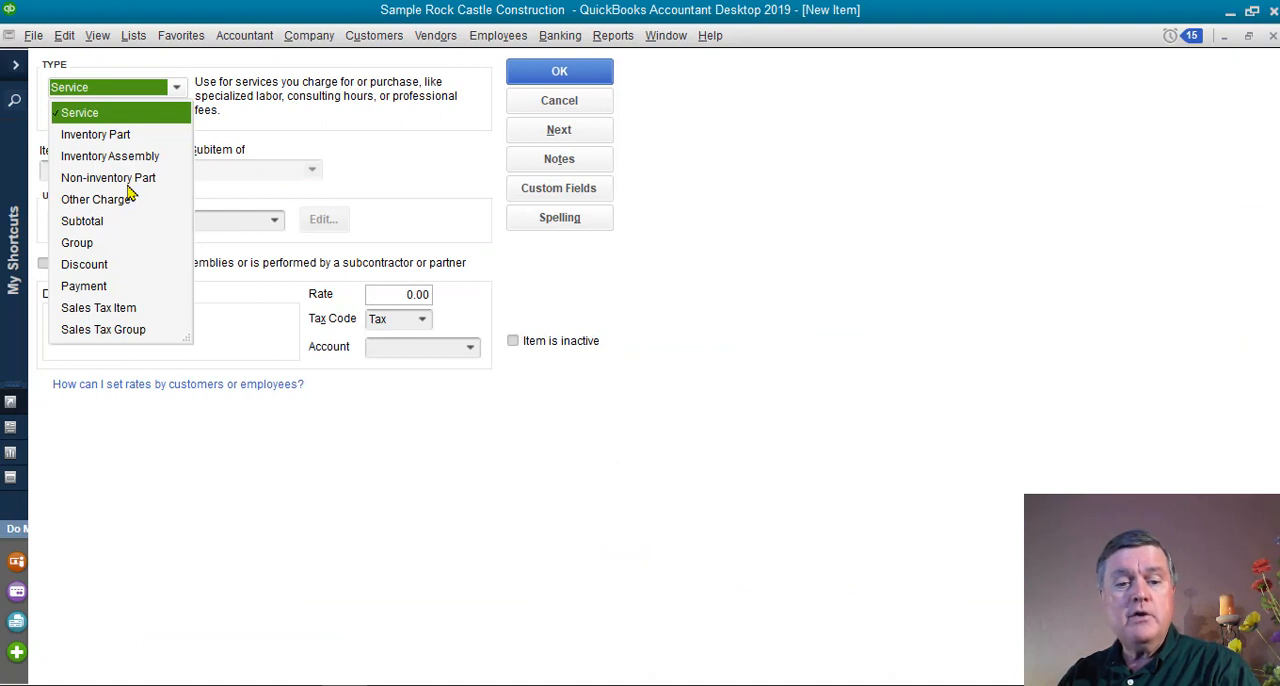
pyautogui.click(98, 118)
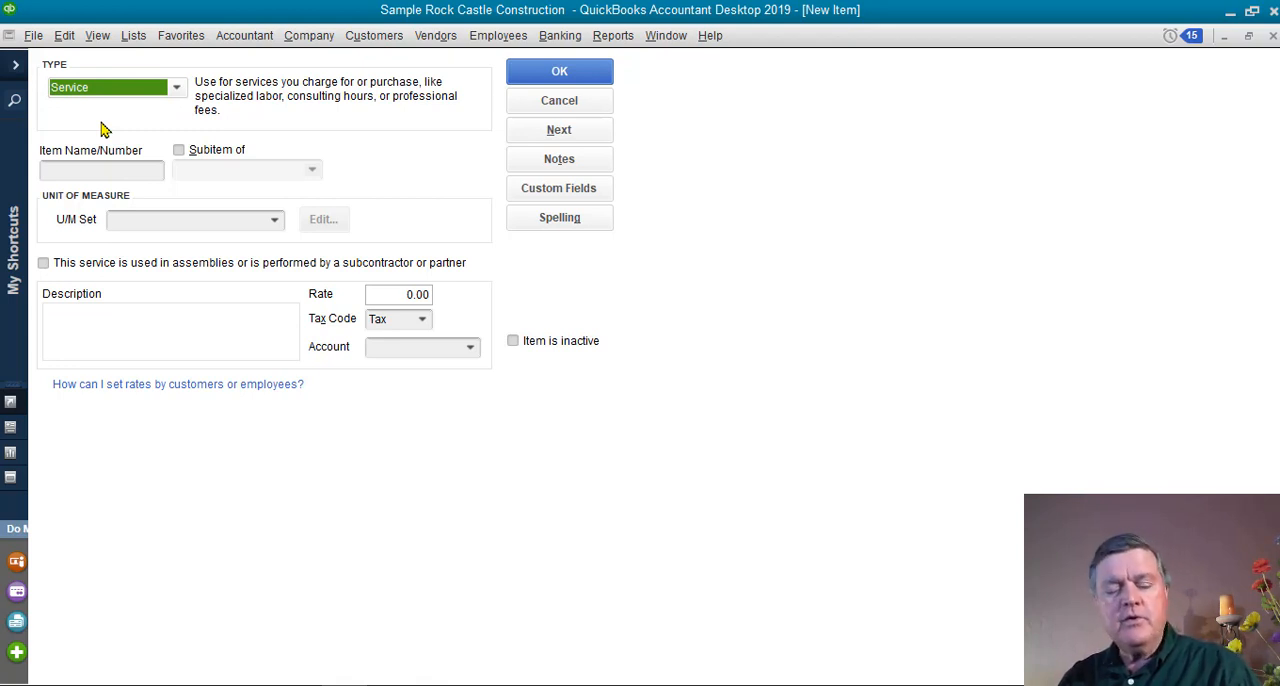
# Name the new service item Plants and enter Plants as its description.
pyautogui.press('Tab')
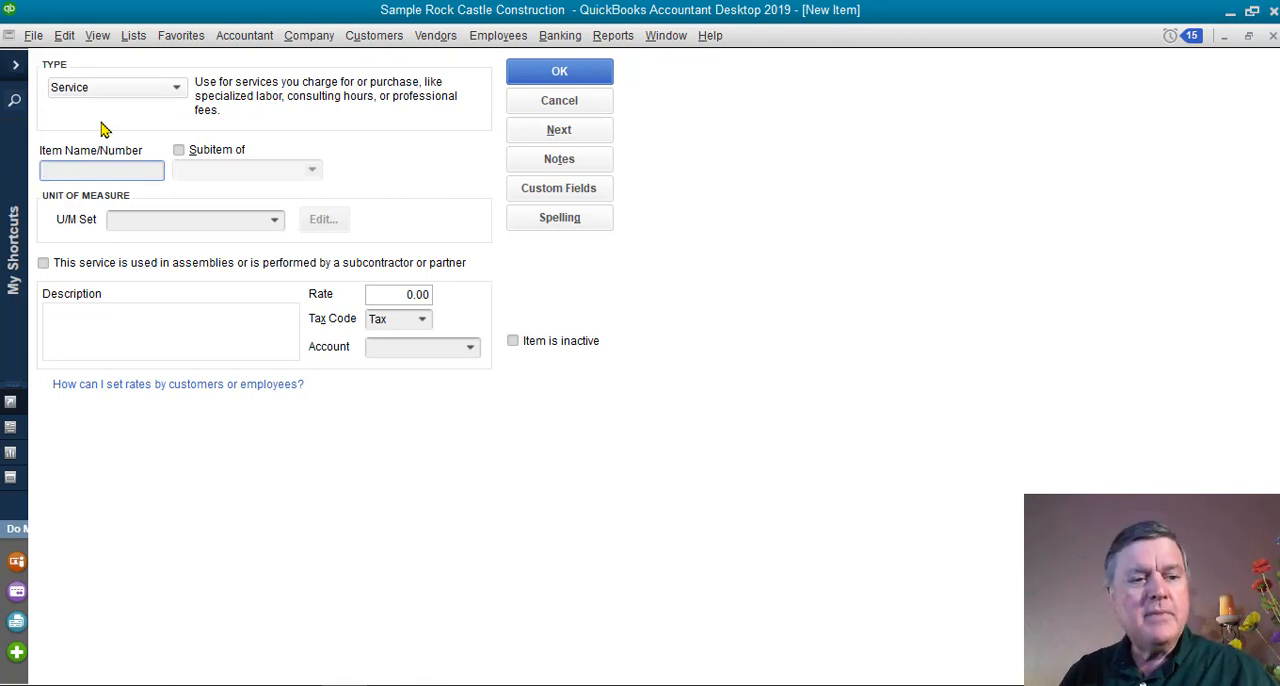
pyautogui.write('Plants')
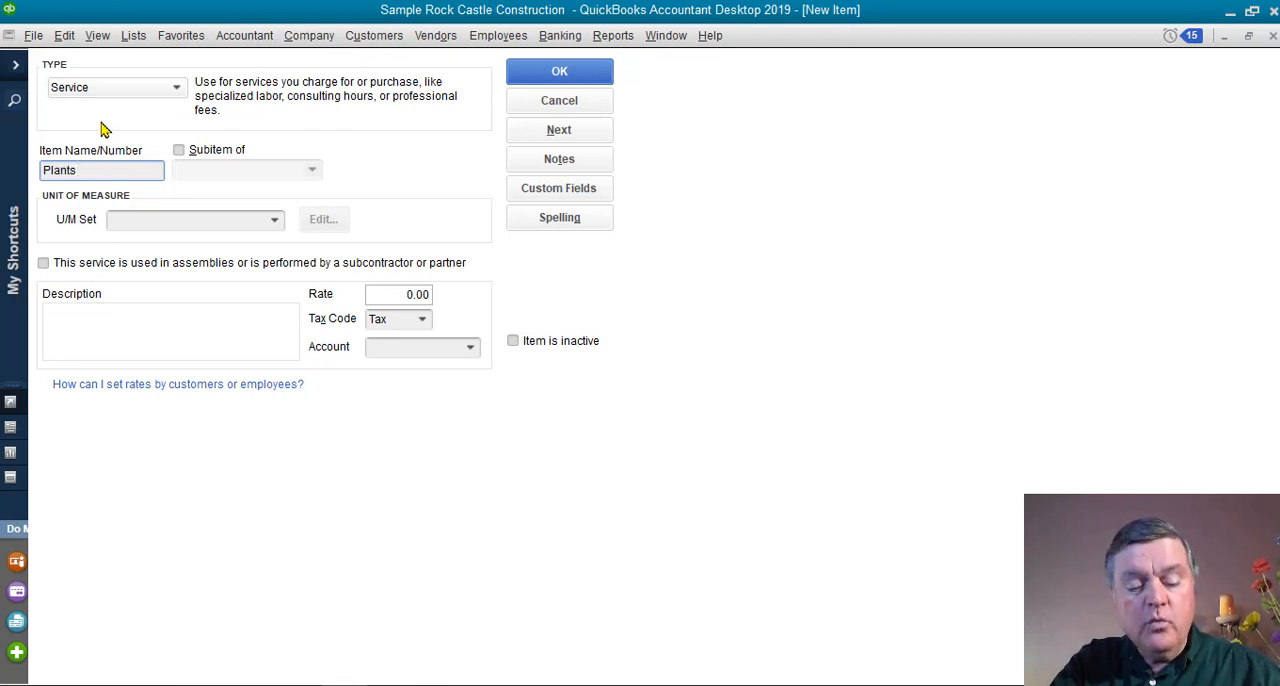
pyautogui.press('Tab')
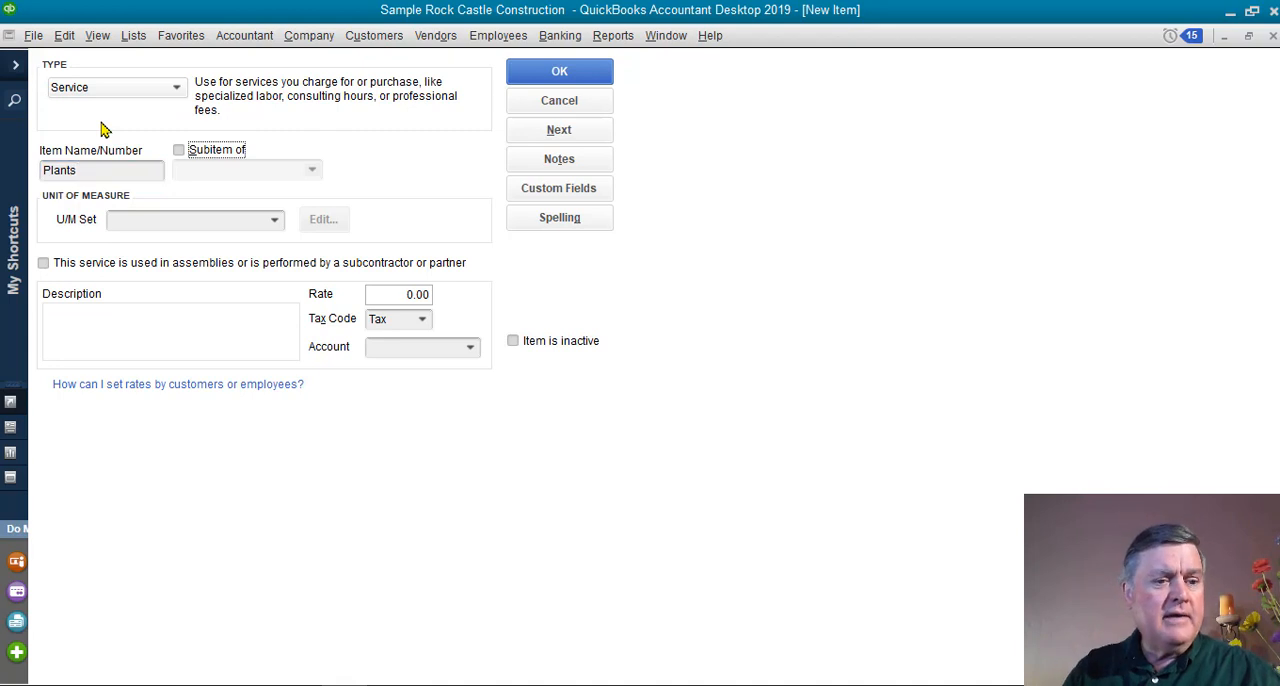
pyautogui.press('Tab')
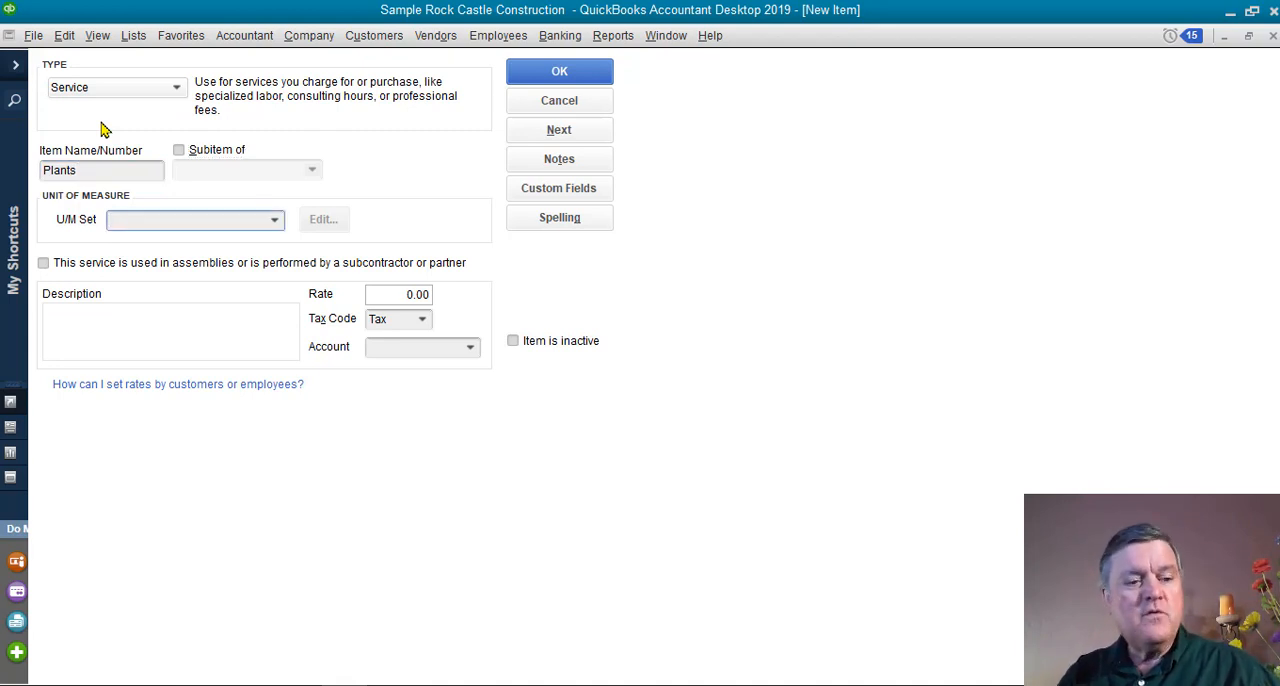
pyautogui.press('Tab')
pyautogui.press('Tab')
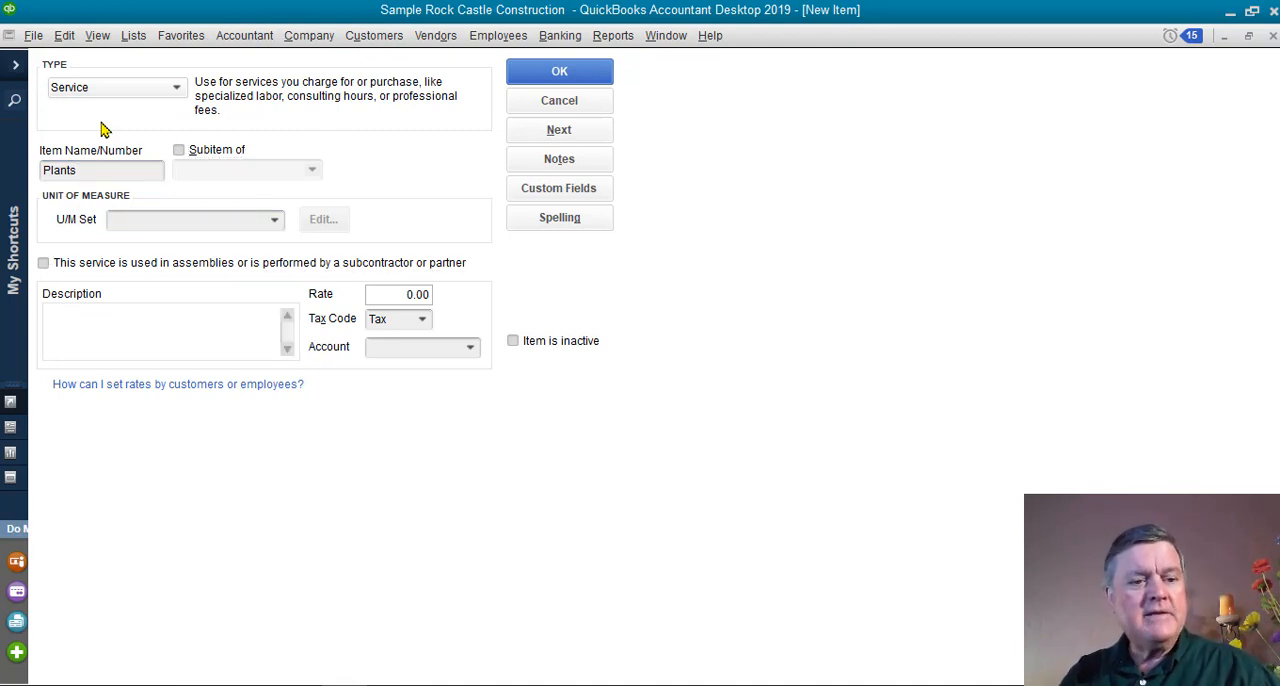
pyautogui.write('Plants')
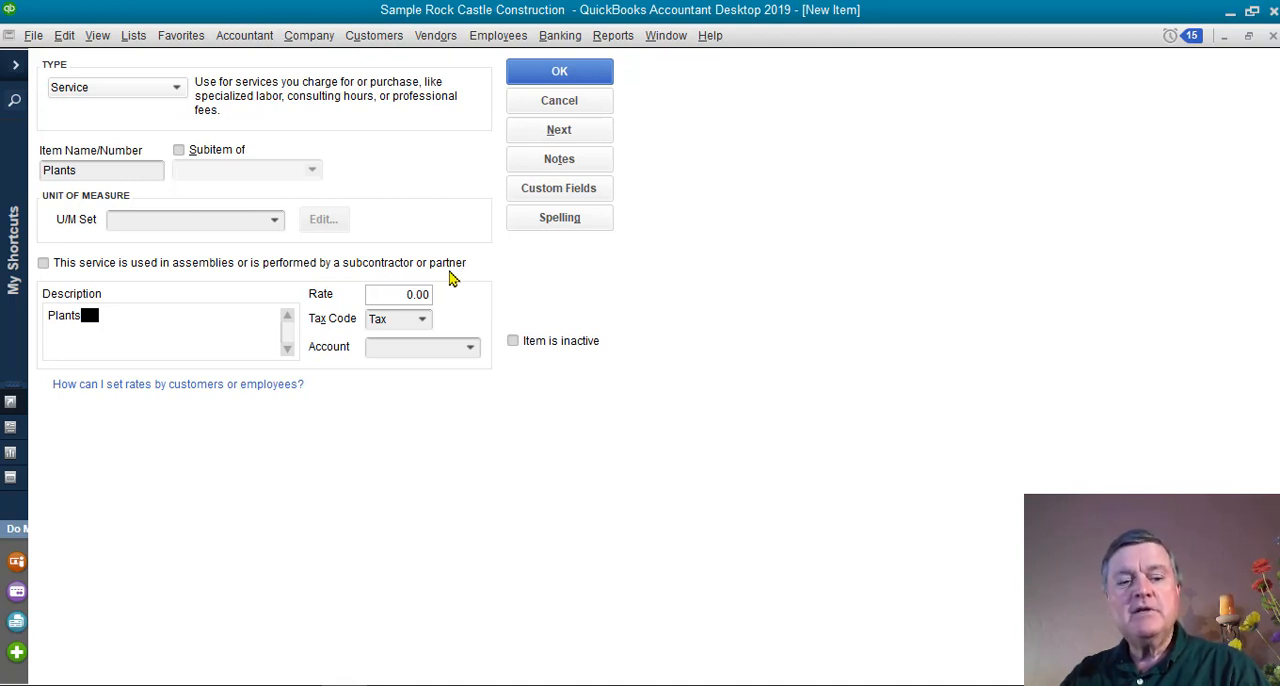
# Mark the Plants item as used in assemblies or performed by a subcontractor, and enter Plants as its purchase description.
pyautogui.click(43, 264)
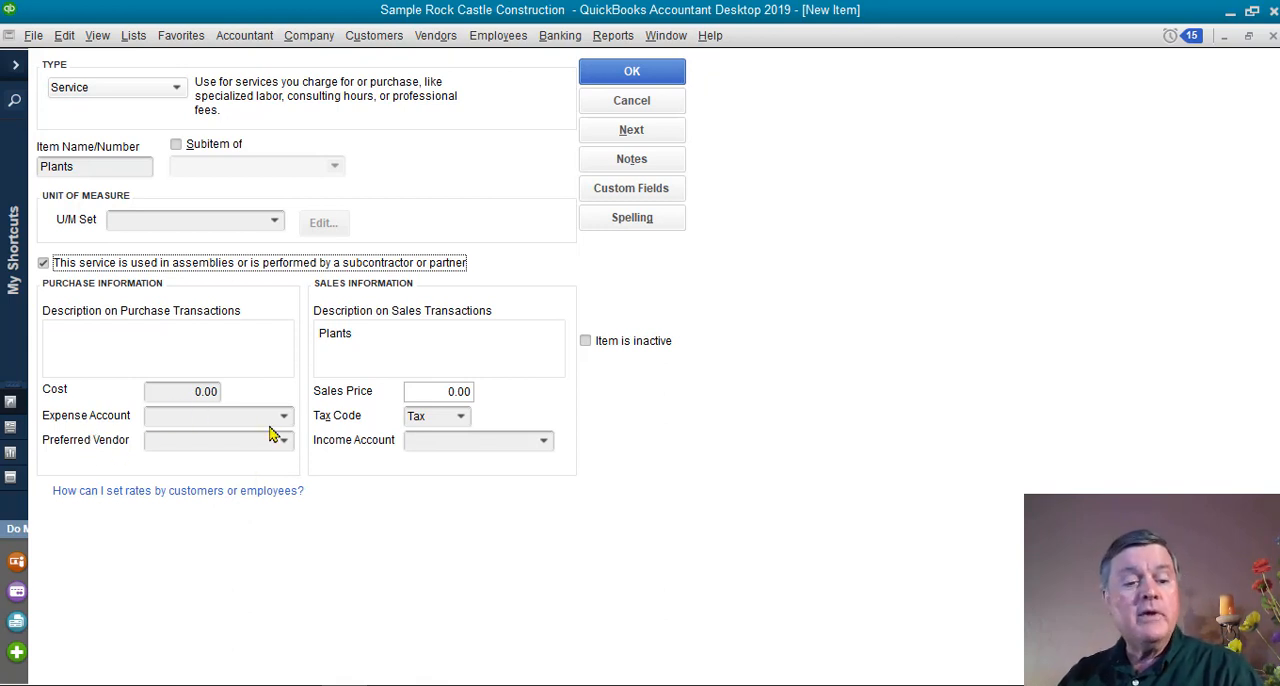
pyautogui.click(109, 340)
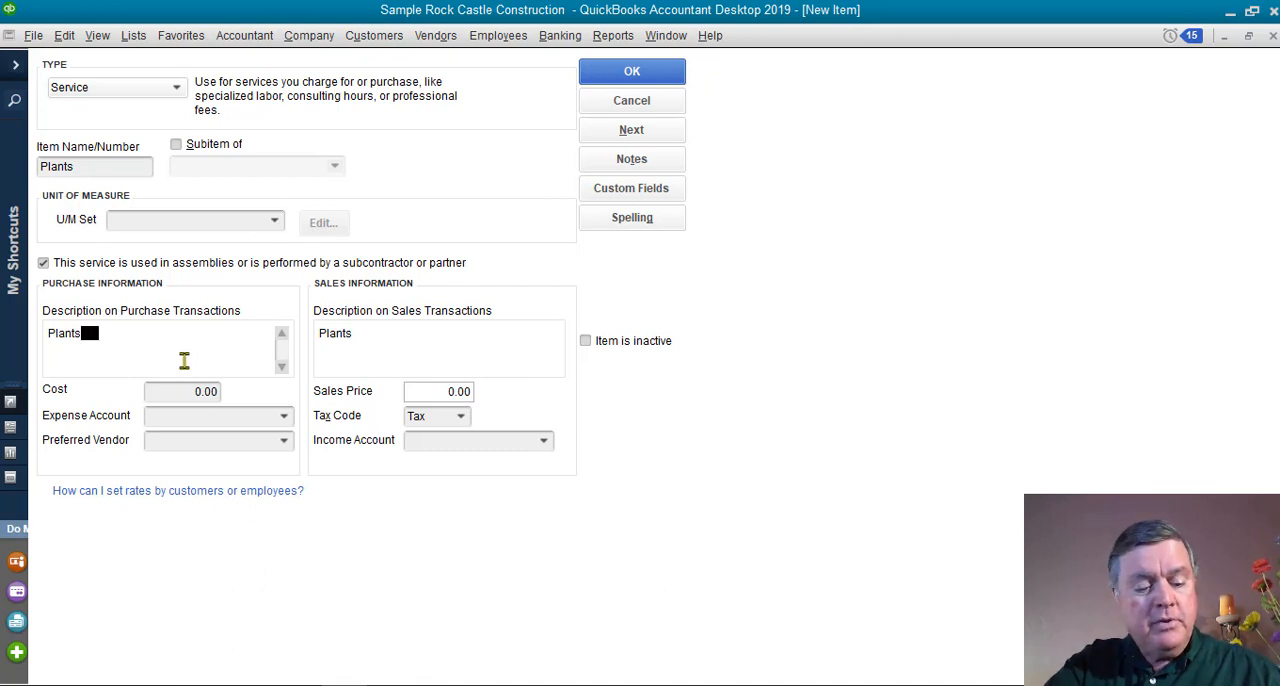
pyautogui.click(181, 392)
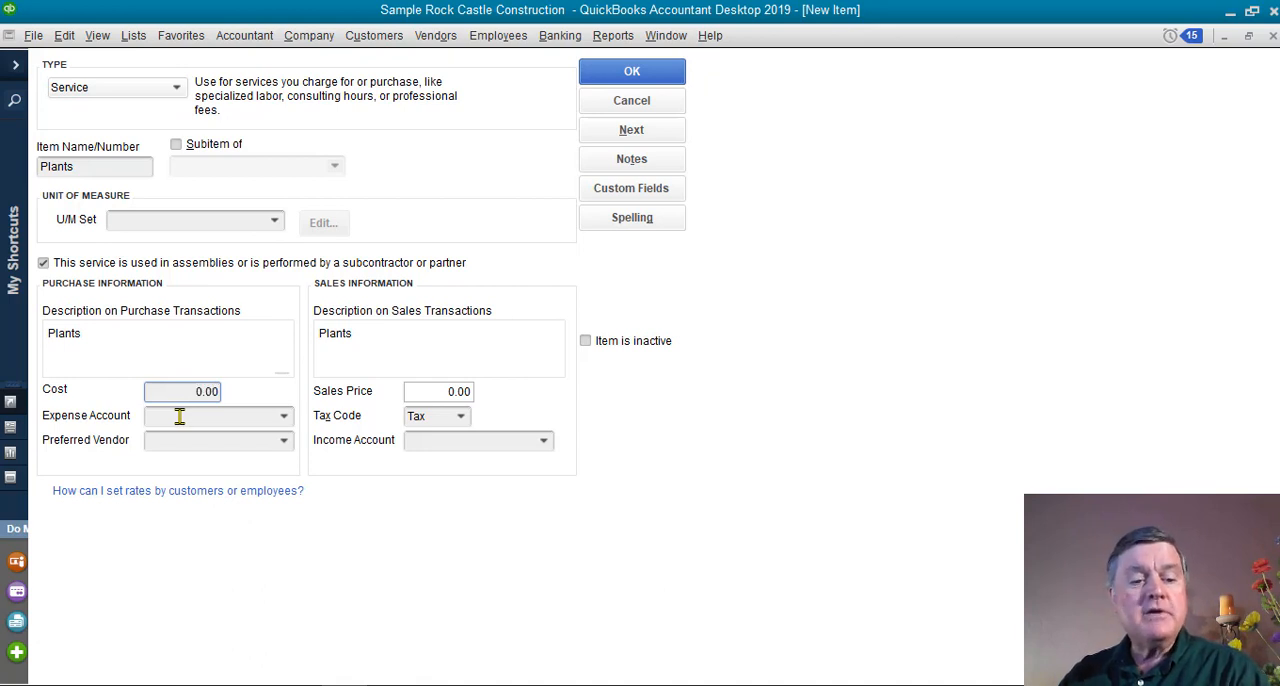
# Set the Plants item's expense account to Job Materials under Job Expenses and its income account to Materials Income.
pyautogui.click(284, 422)
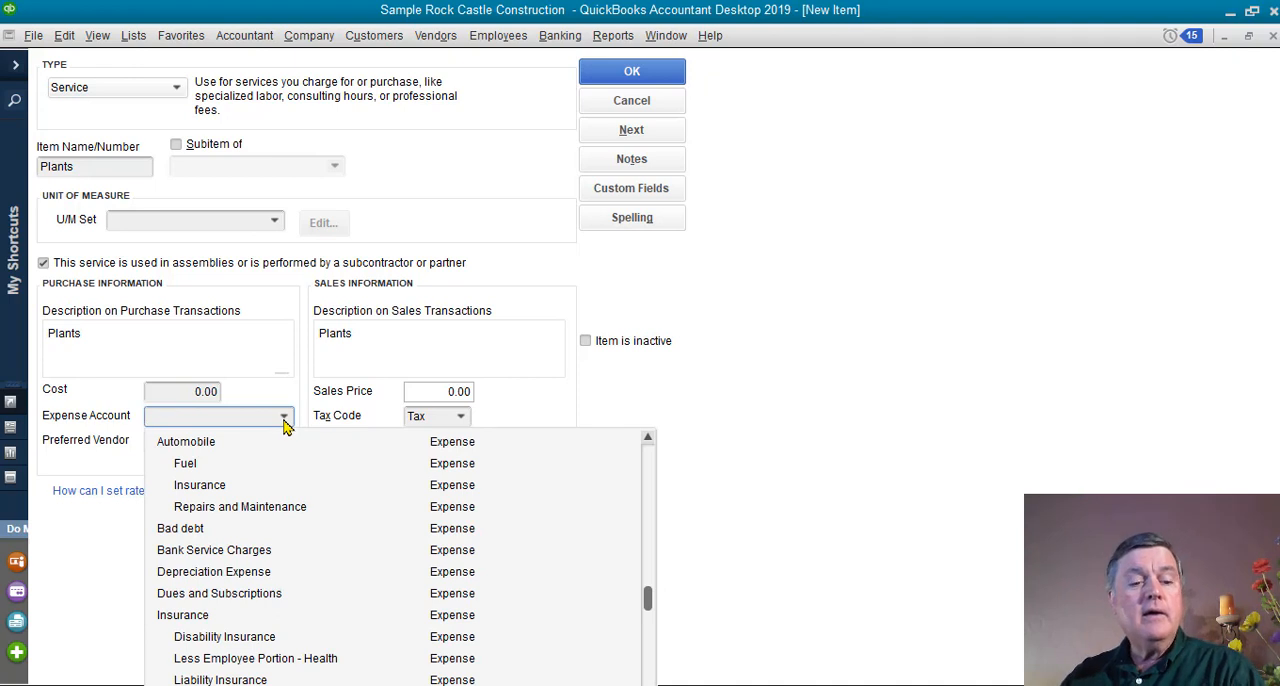
pyautogui.scroll(-2, 316, 537)
pyautogui.scroll(5, 318, 537)
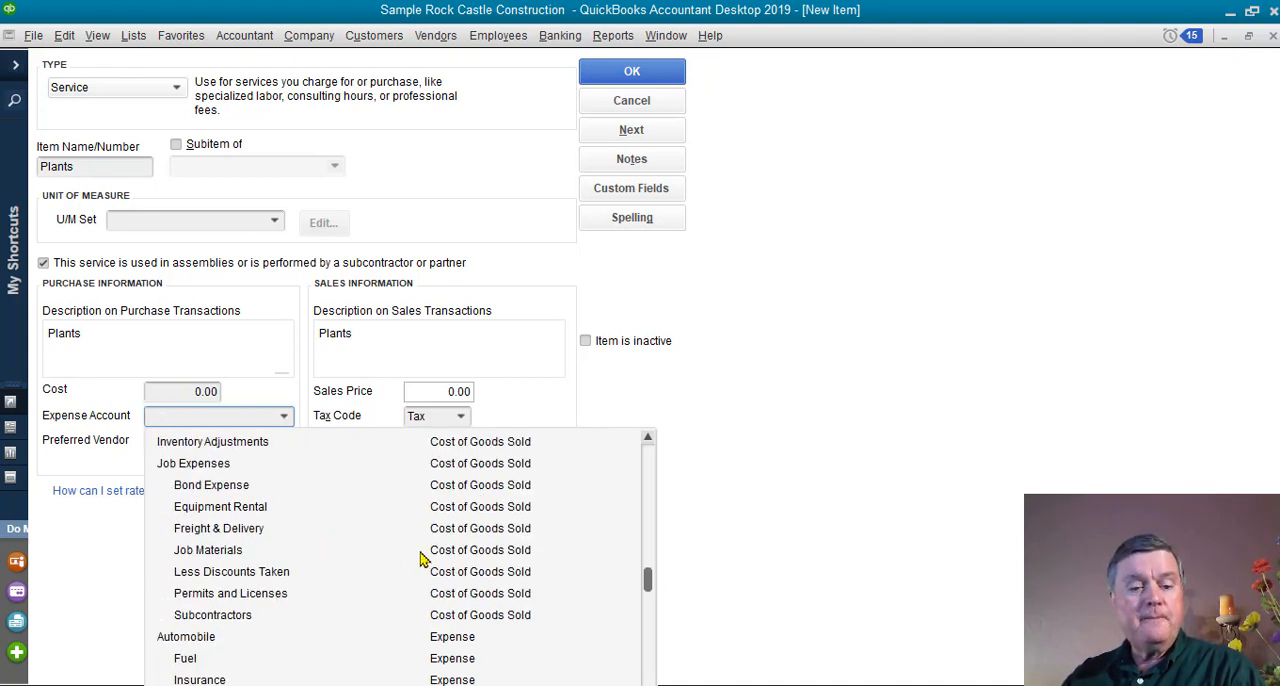
pyautogui.click(227, 555)
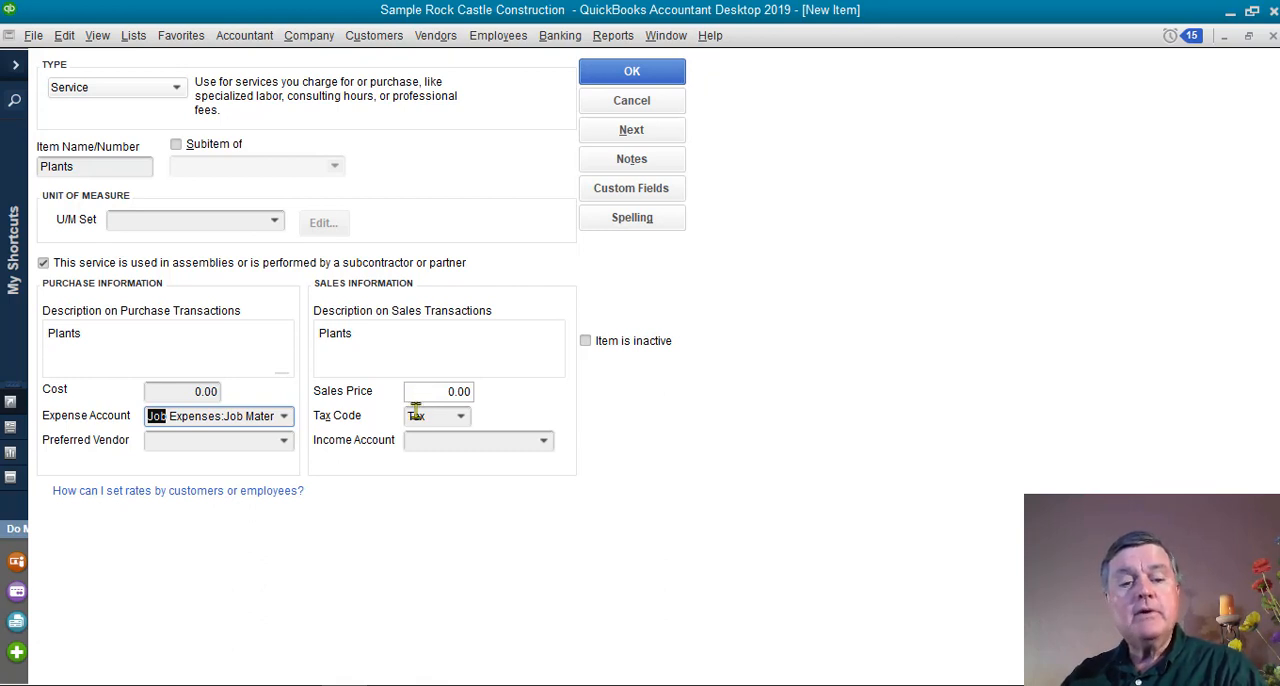
pyautogui.click(544, 446)
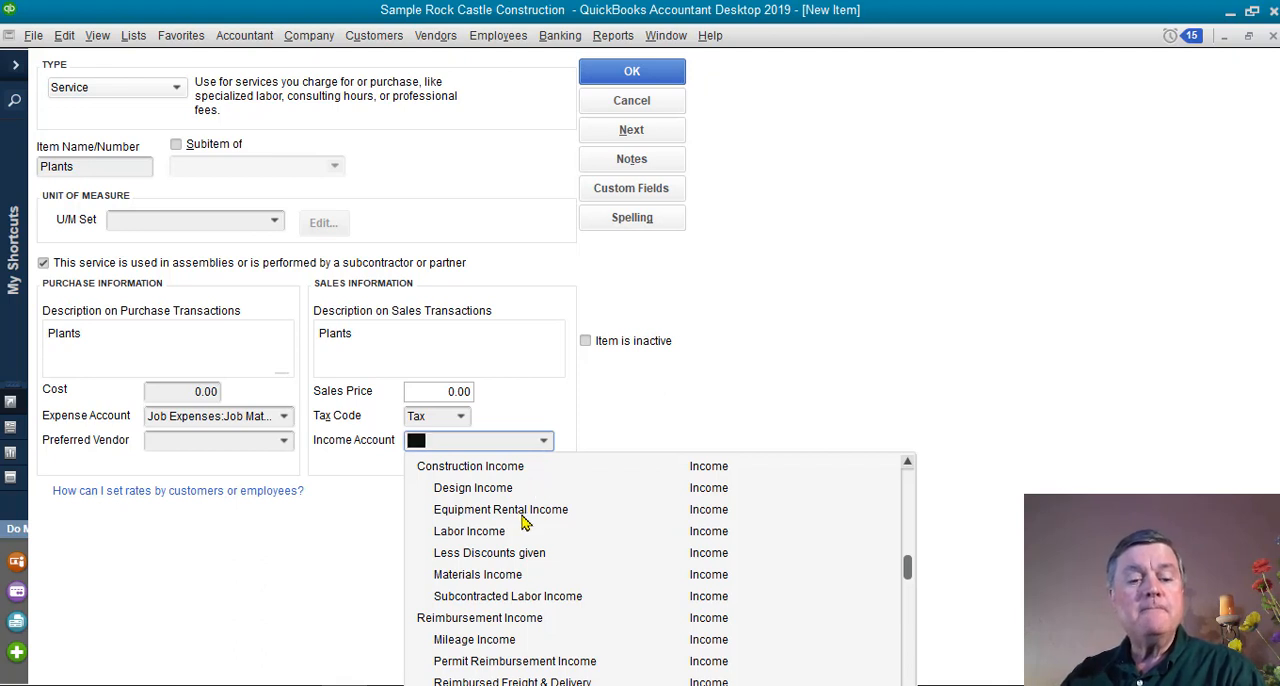
pyautogui.click(470, 576)
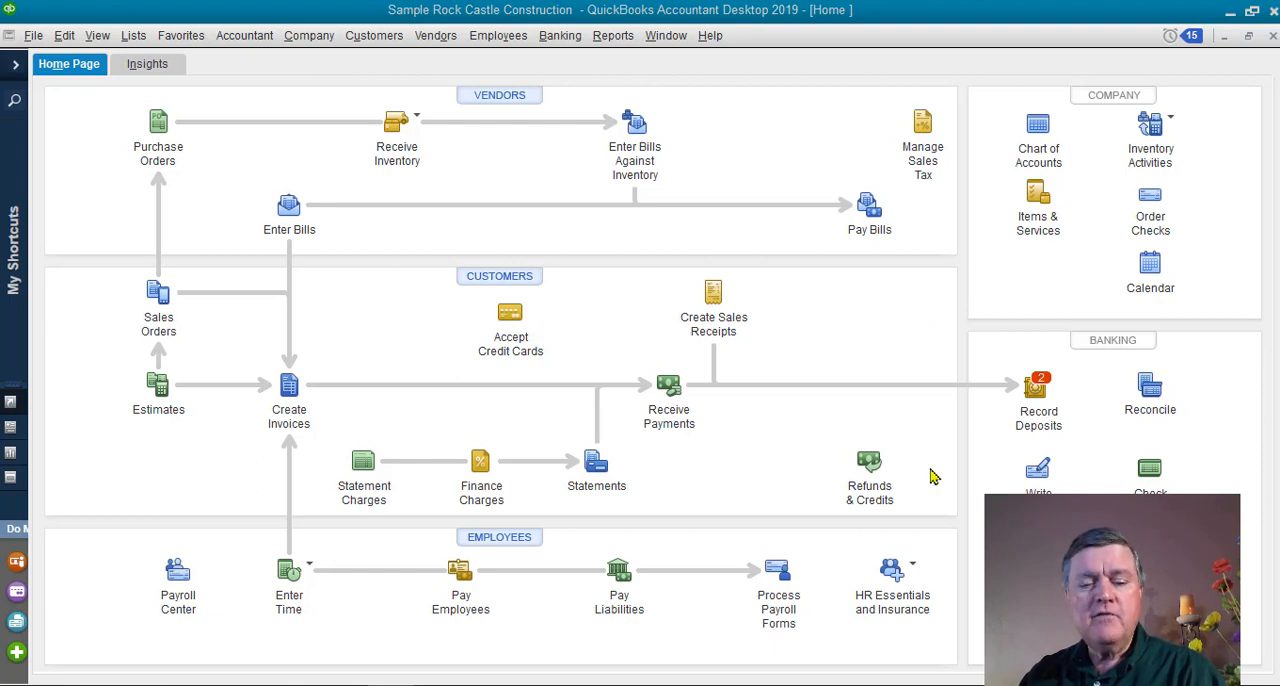
# Start a new check from the Checking account and choose the vendor AAA Nursery as the payee.
pyautogui.click(1037, 476)
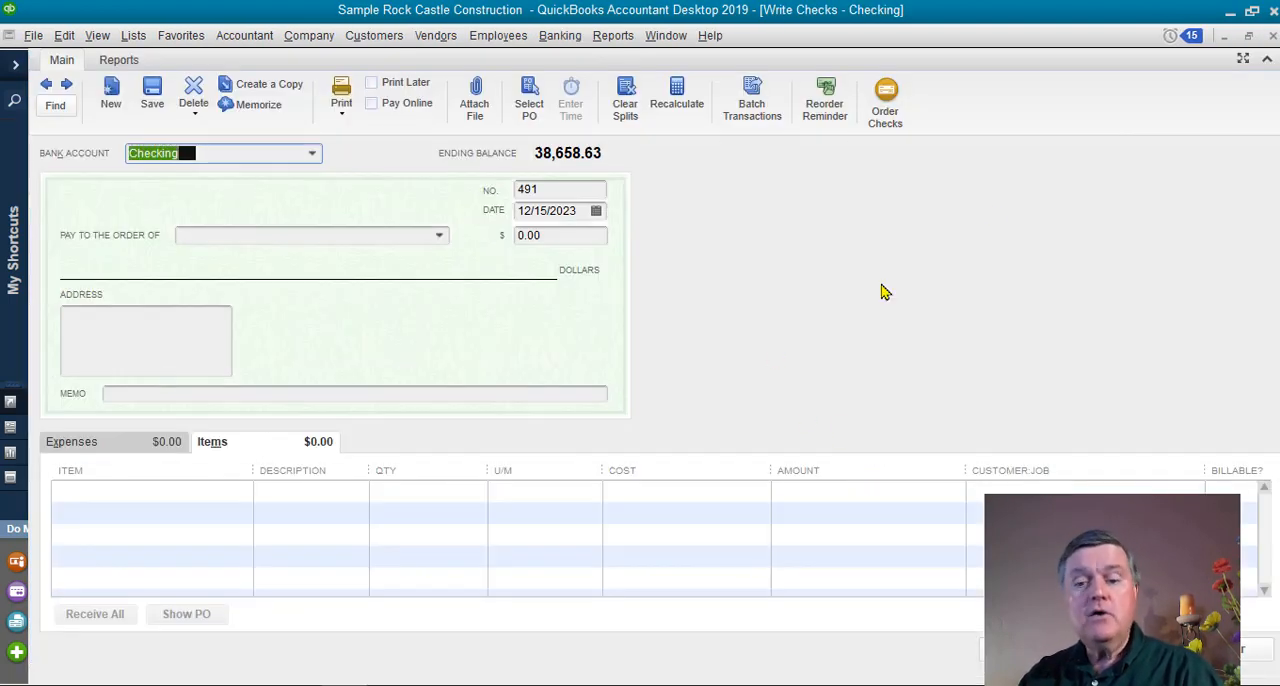
pyautogui.click(1248, 36)
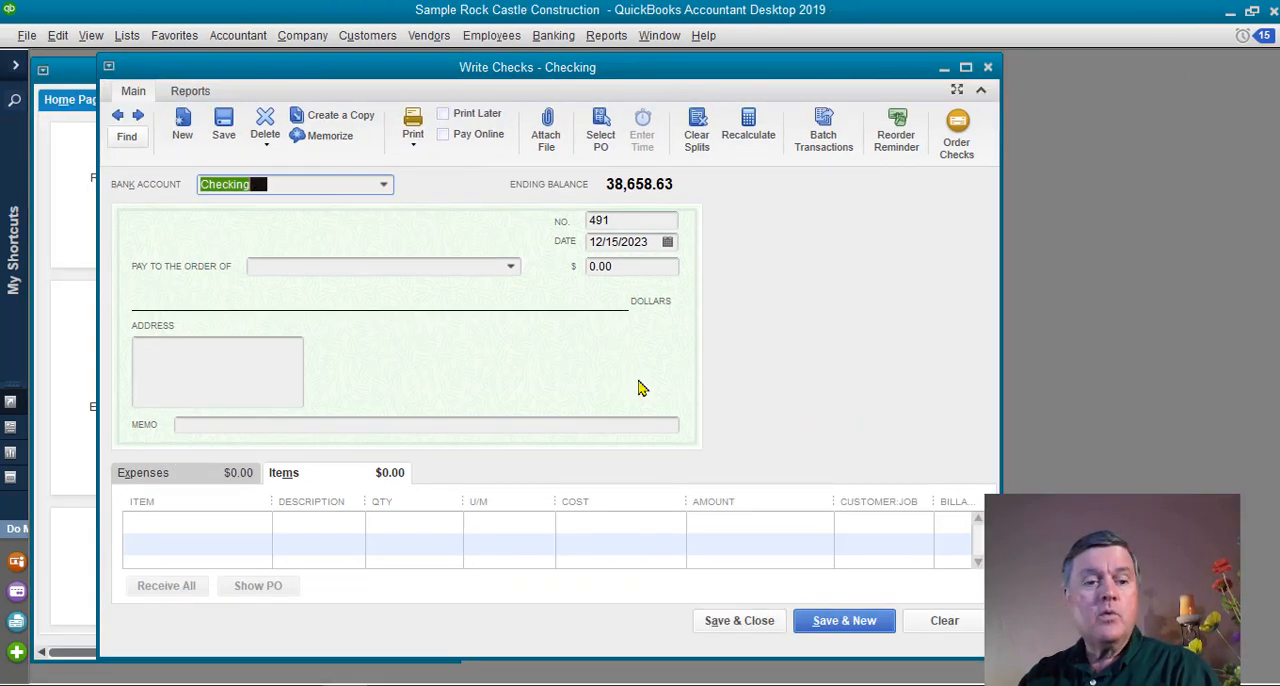
pyautogui.press('Tab')
pyautogui.press('Tab')
pyautogui.press('Tab')
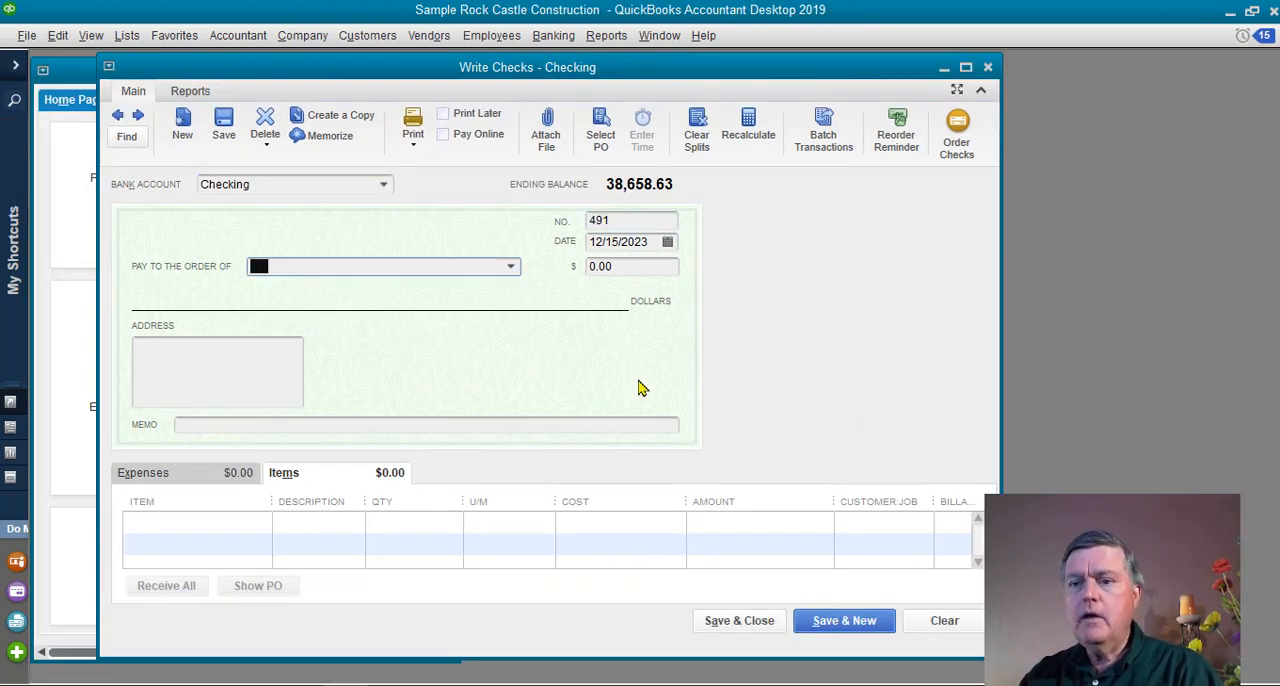
pyautogui.write('AAJohn Doe')
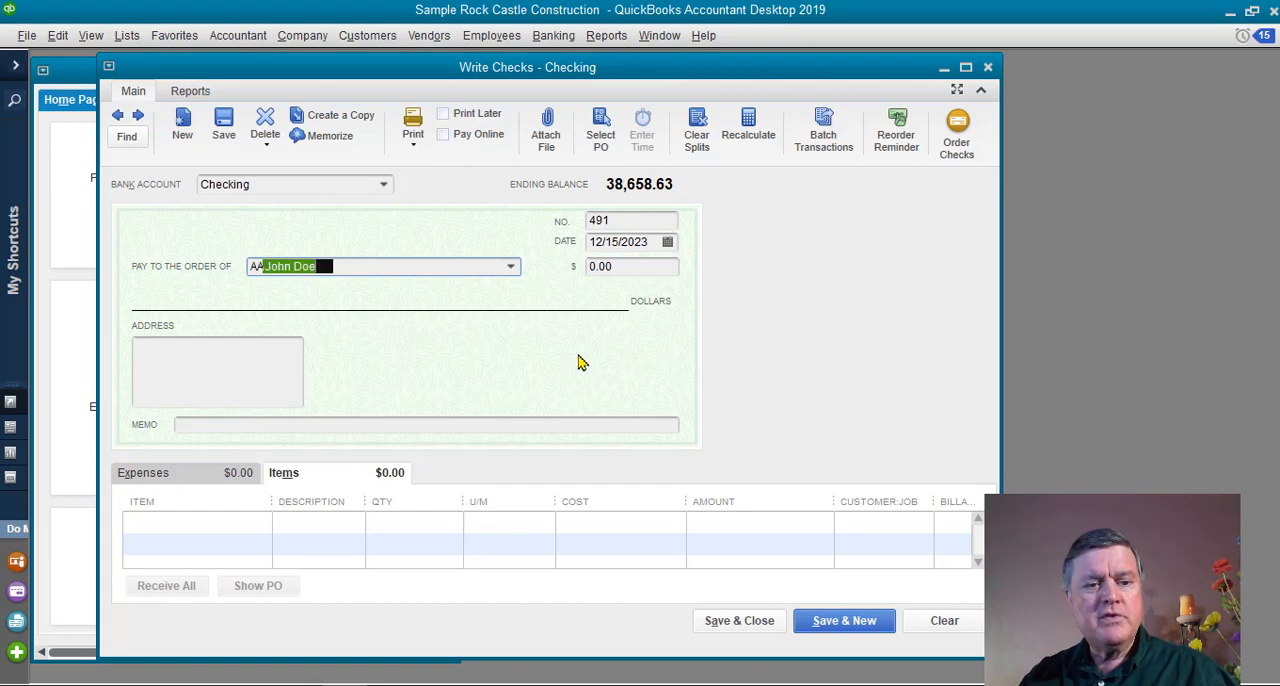
pyautogui.click(507, 270)
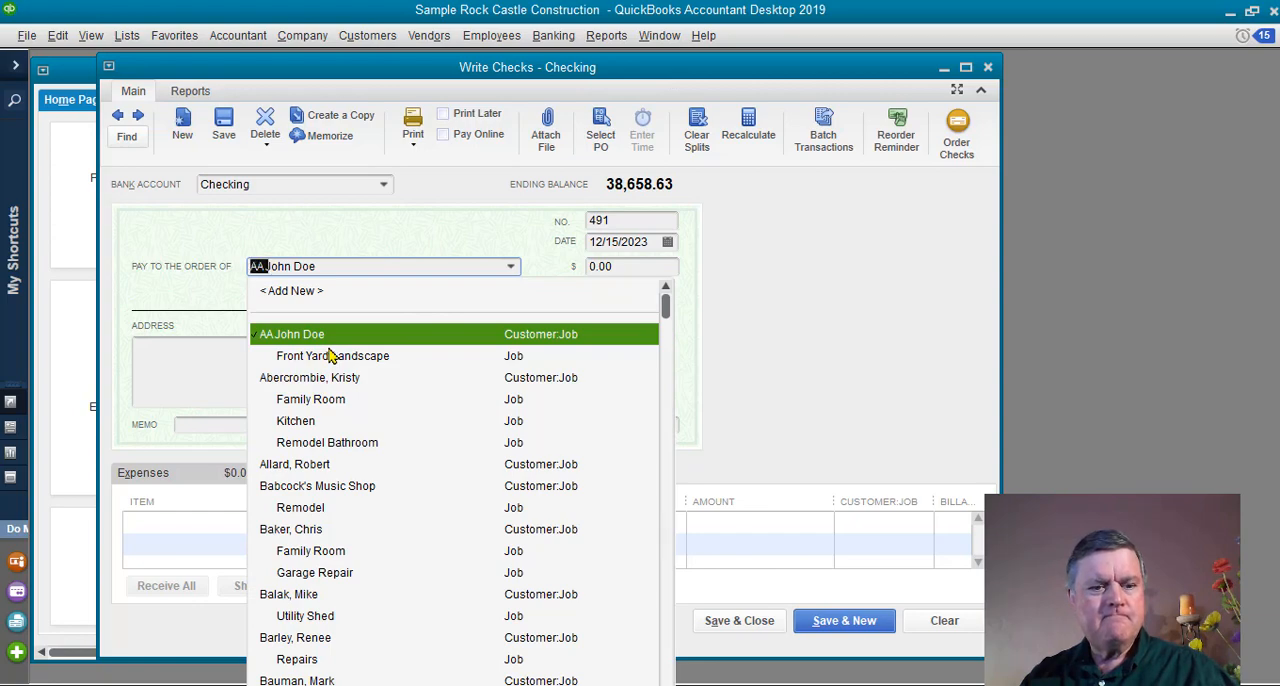
pyautogui.scroll(-20, 386, 420)
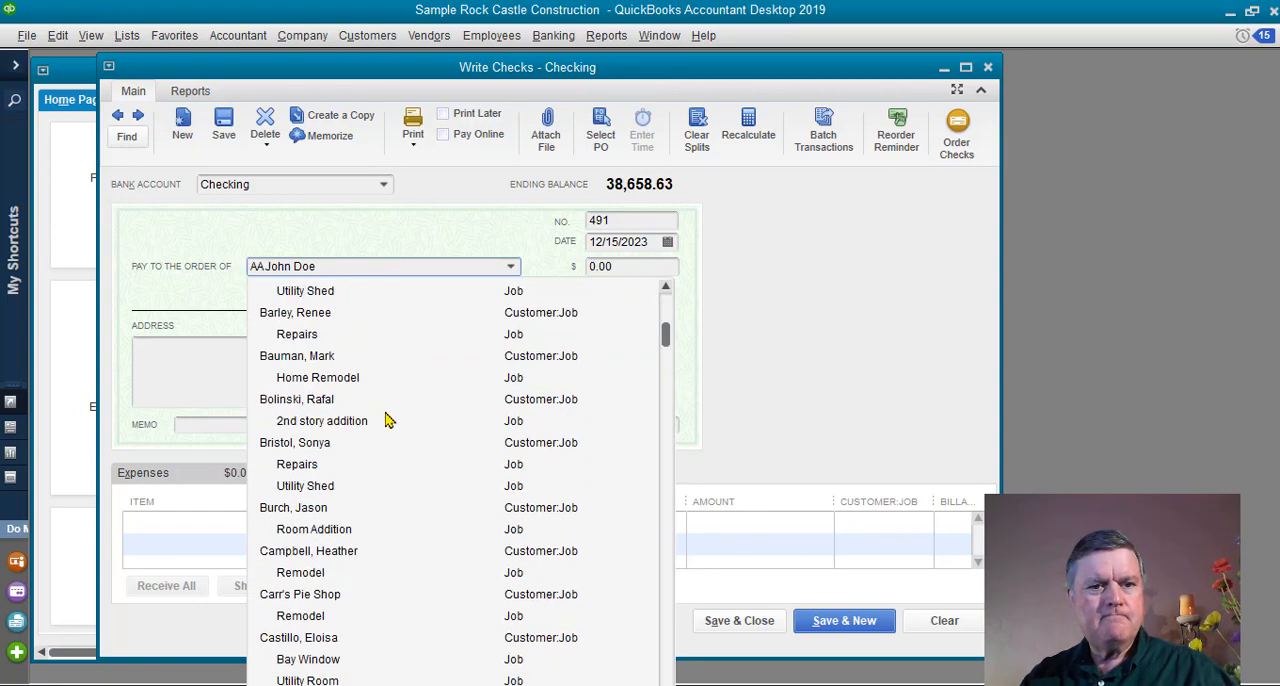
pyautogui.scroll(-20, 400, 418)
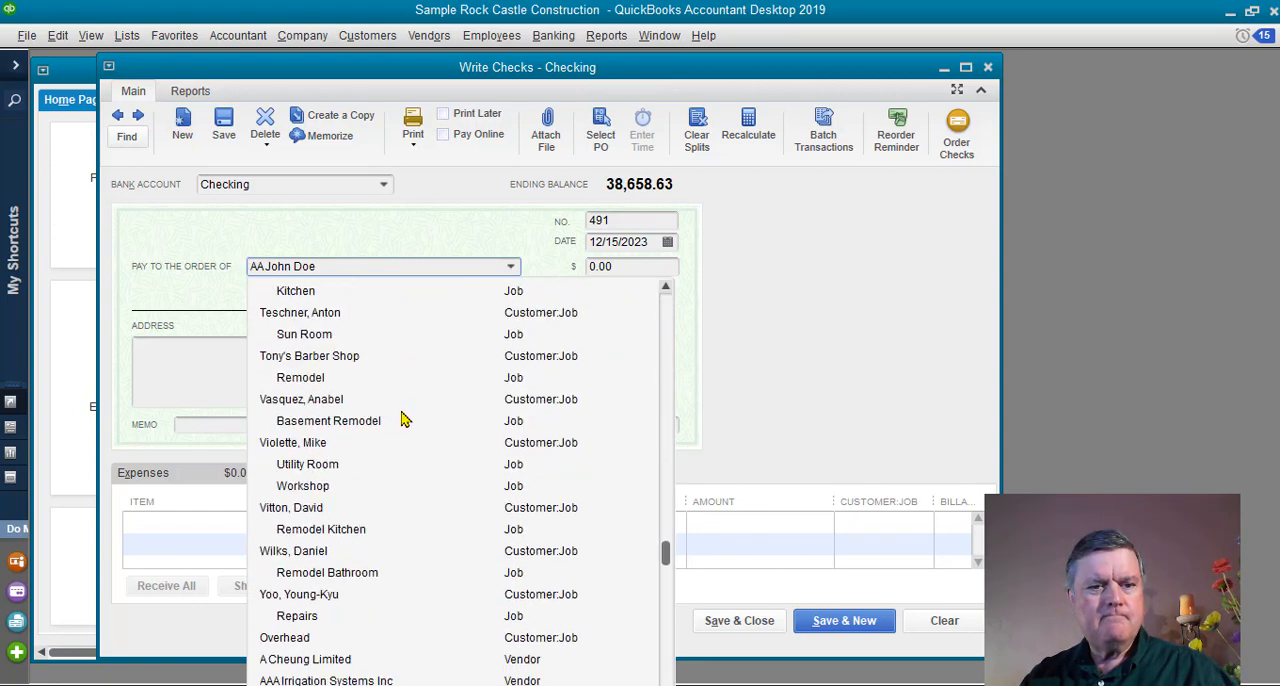
pyautogui.scroll(3, 408, 430)
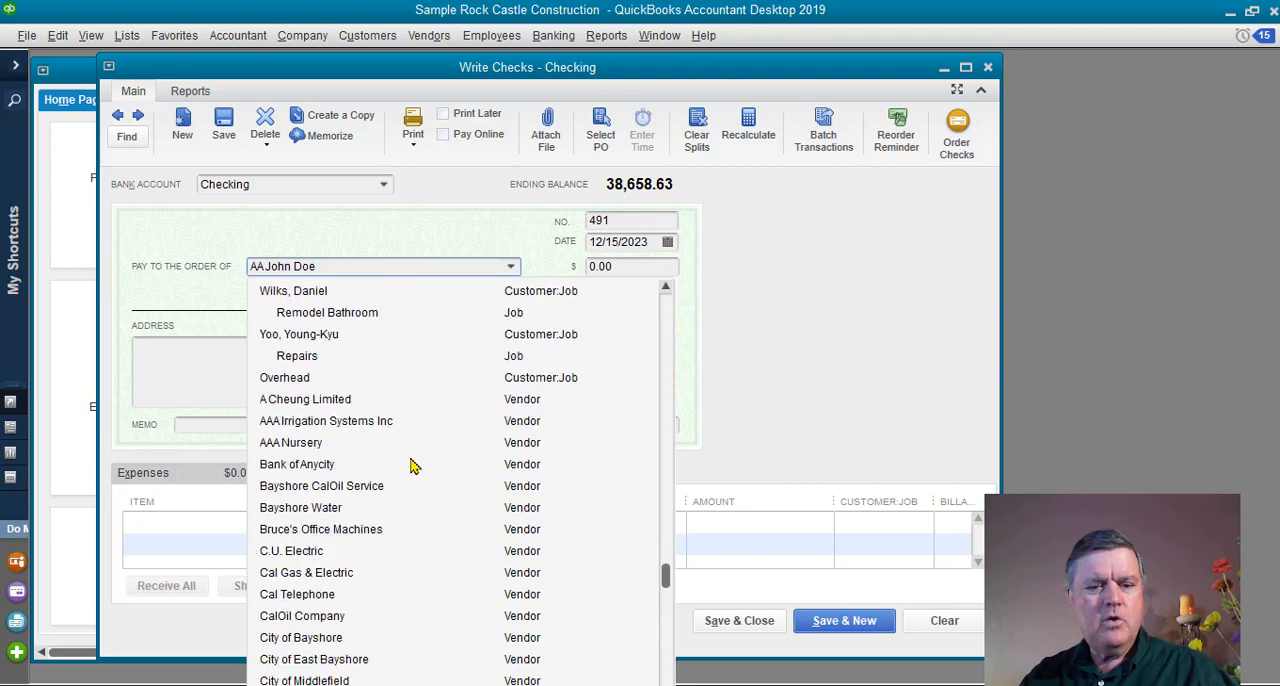
pyautogui.click(305, 449)
# Set the AAA Nursery check amount to 253.23.
pyautogui.press('Tab')
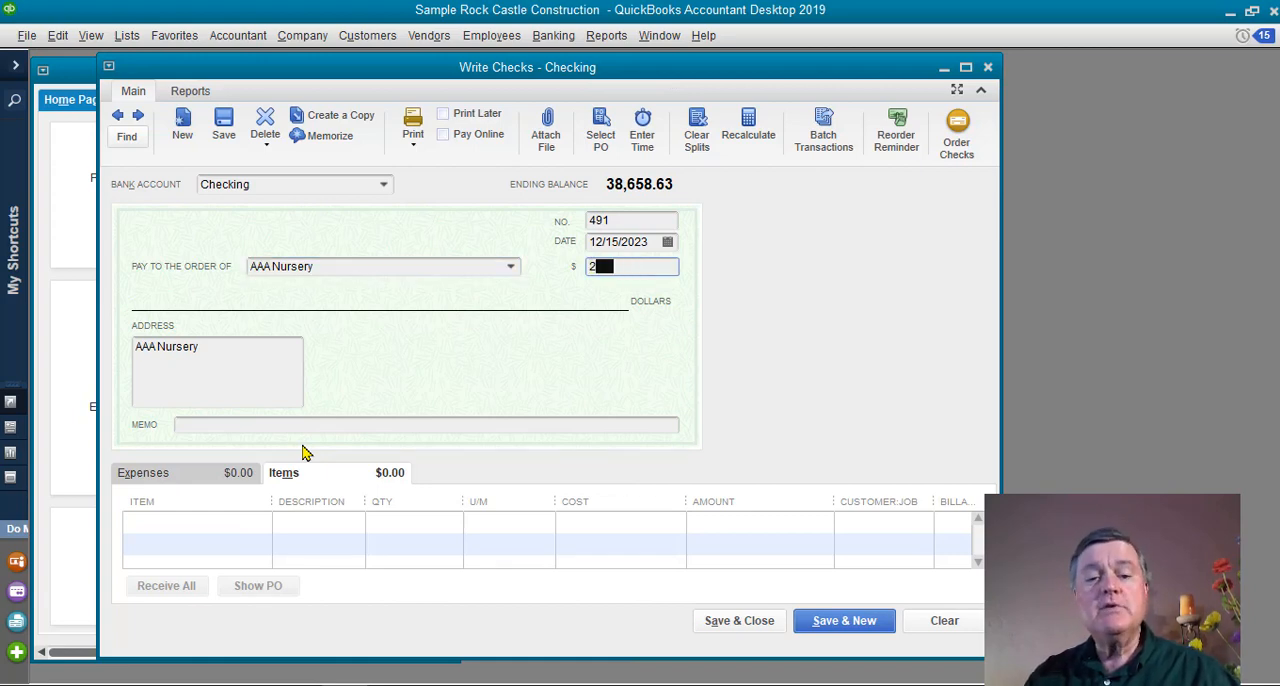
pyautogui.write('253.23')
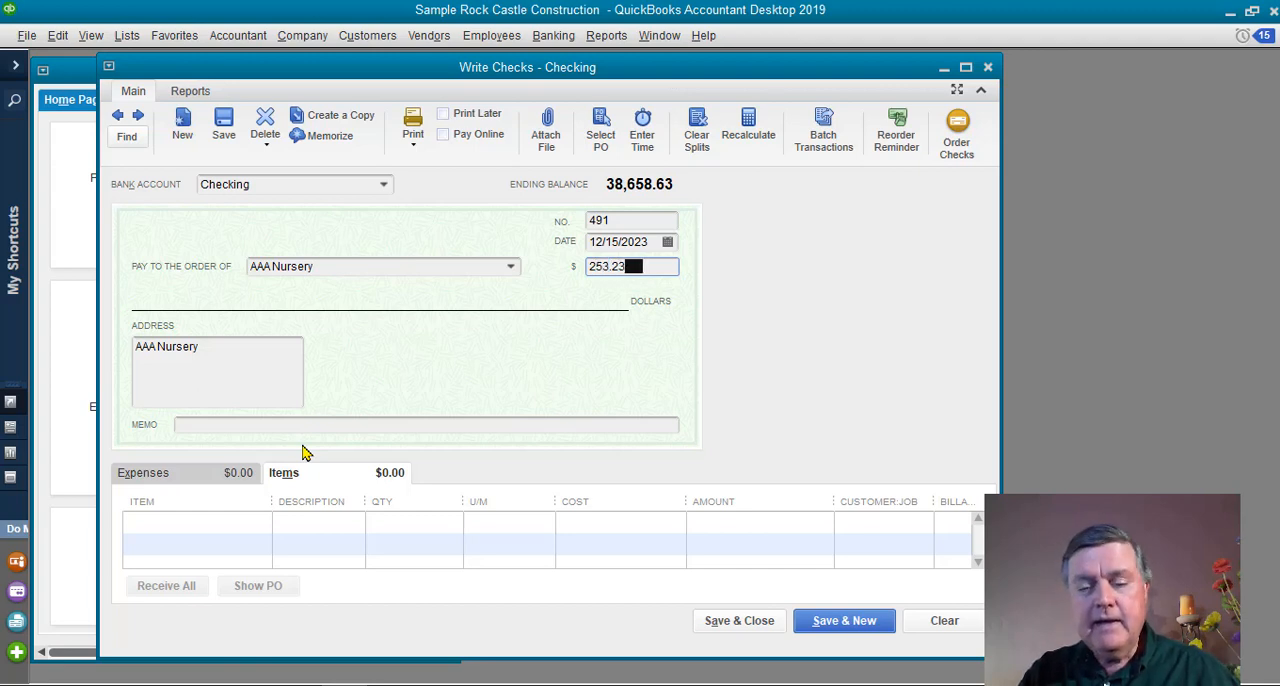
pyautogui.press('Tab')
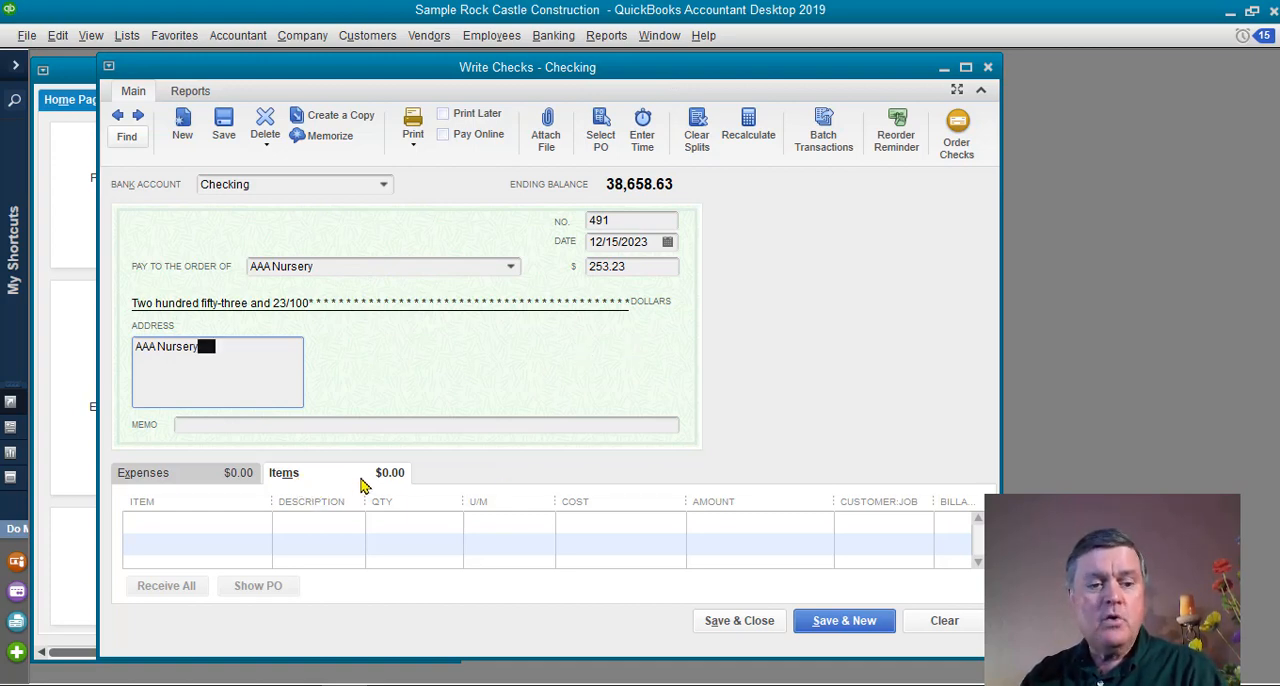
# Add a Plants item line to the check with a cost of 253.23.
pyautogui.click(180, 529)
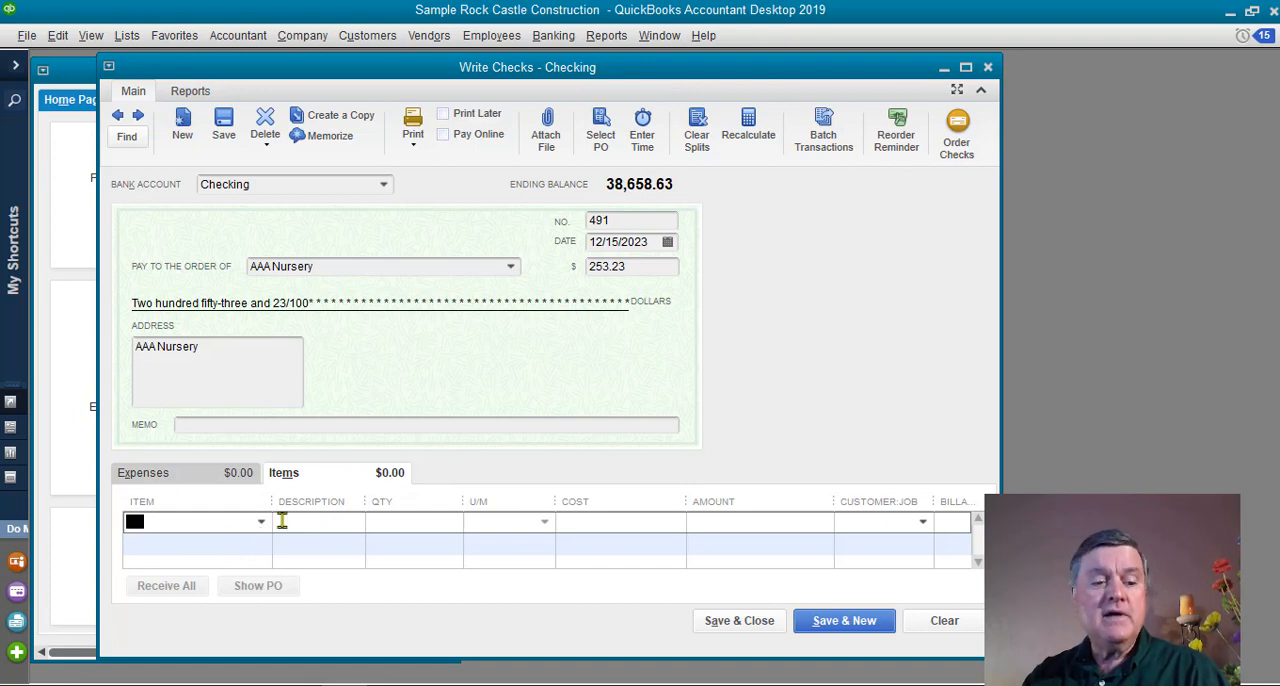
pyautogui.write('Plants')
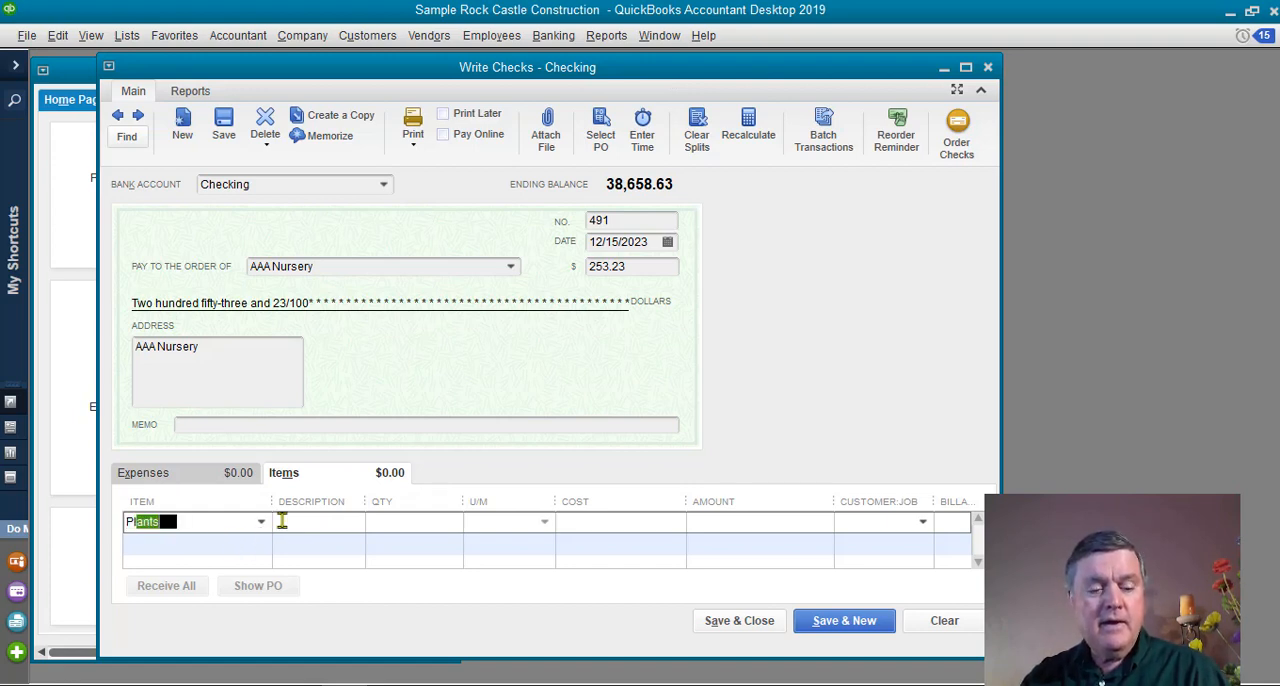
pyautogui.press('Tab')
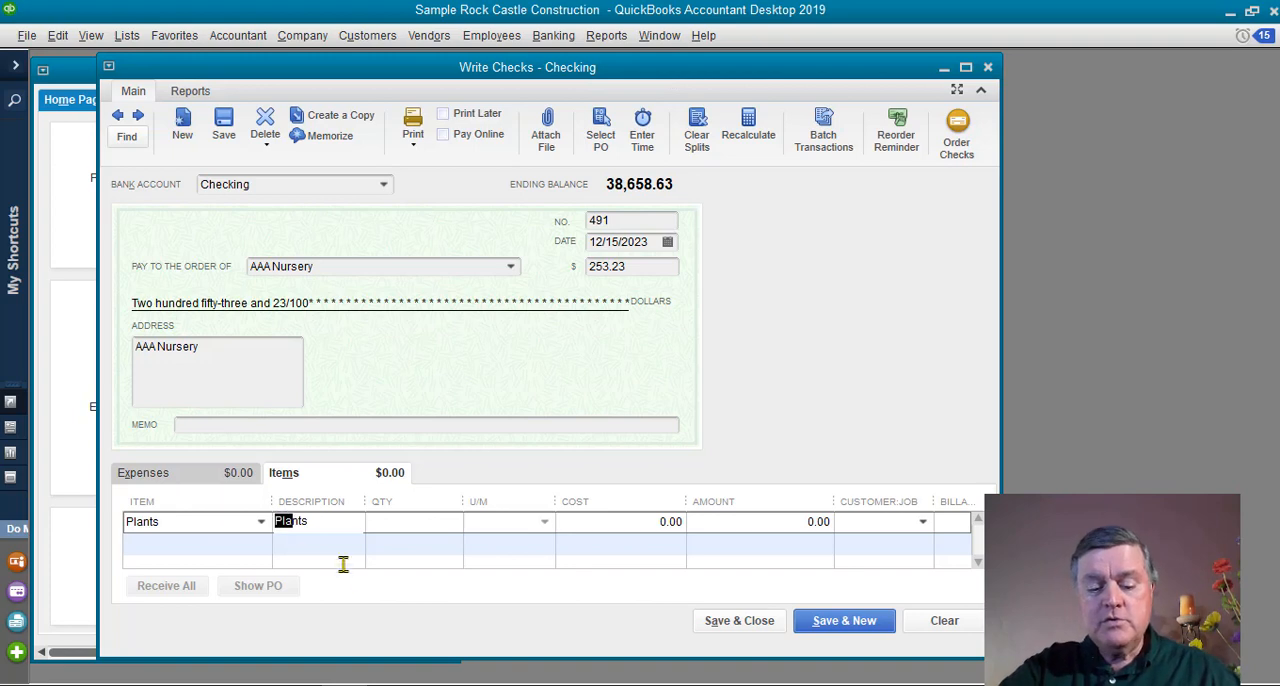
pyautogui.press('Tab')
pyautogui.press('Tab')
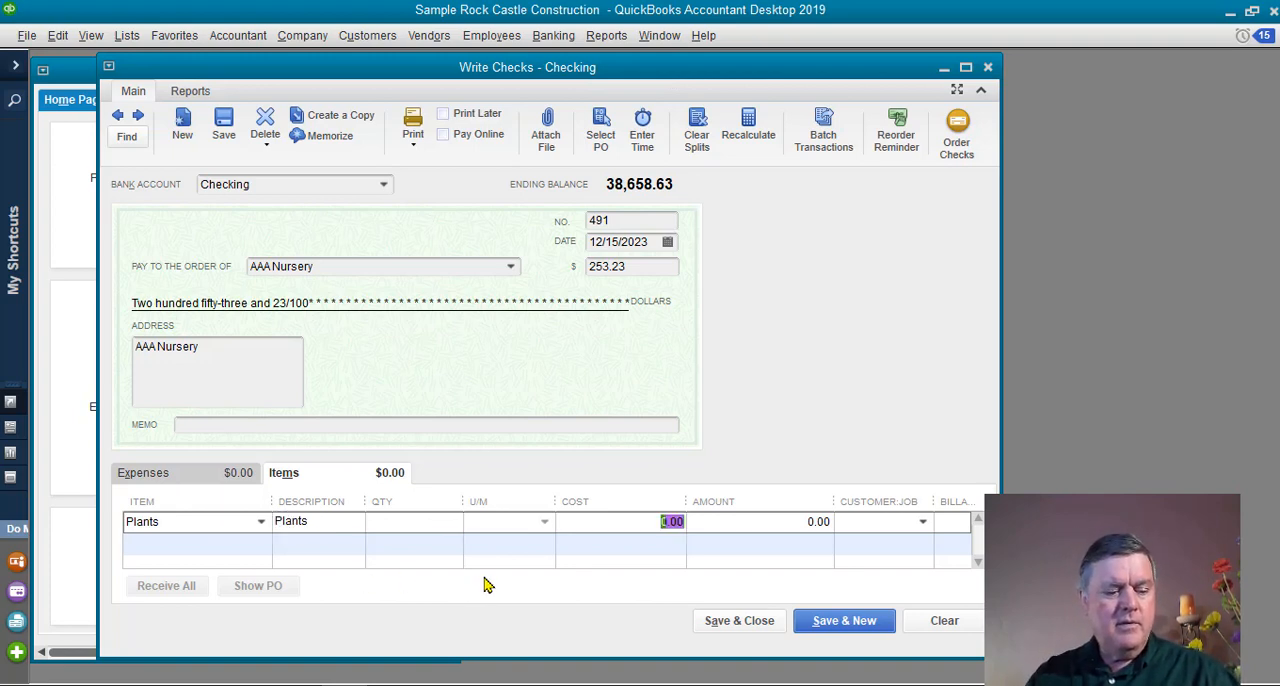
pyautogui.write('253.23')
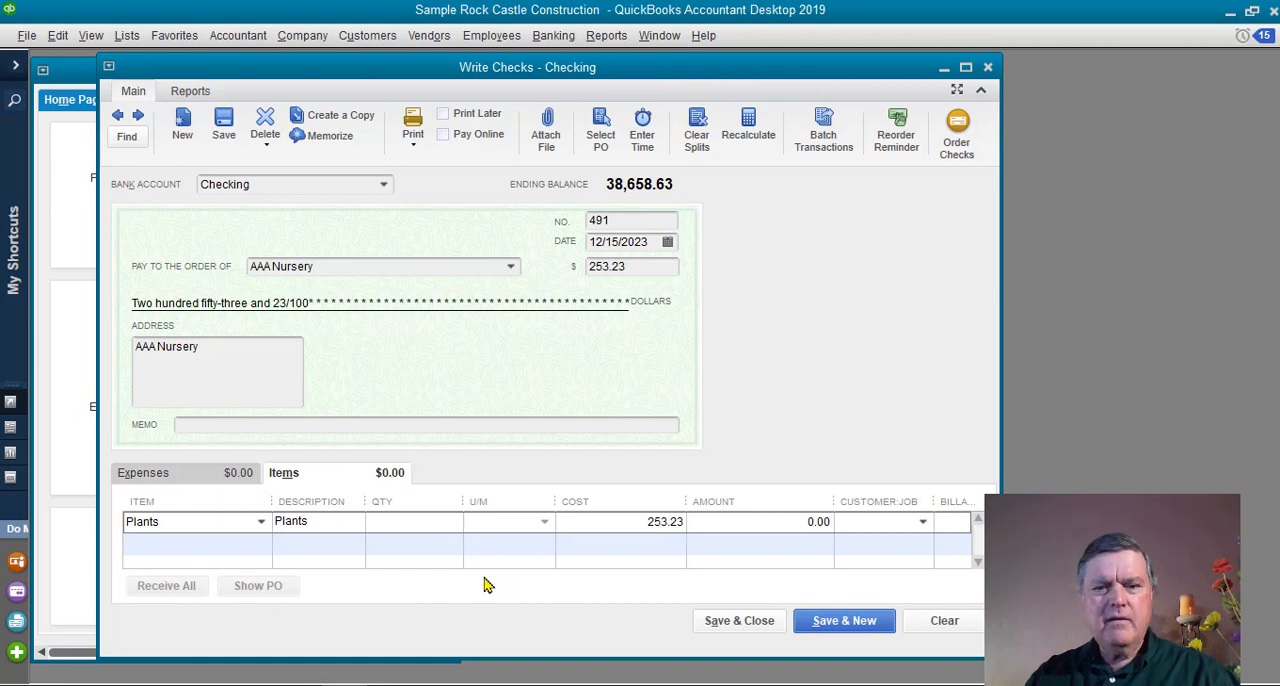
pyautogui.press('Tab')
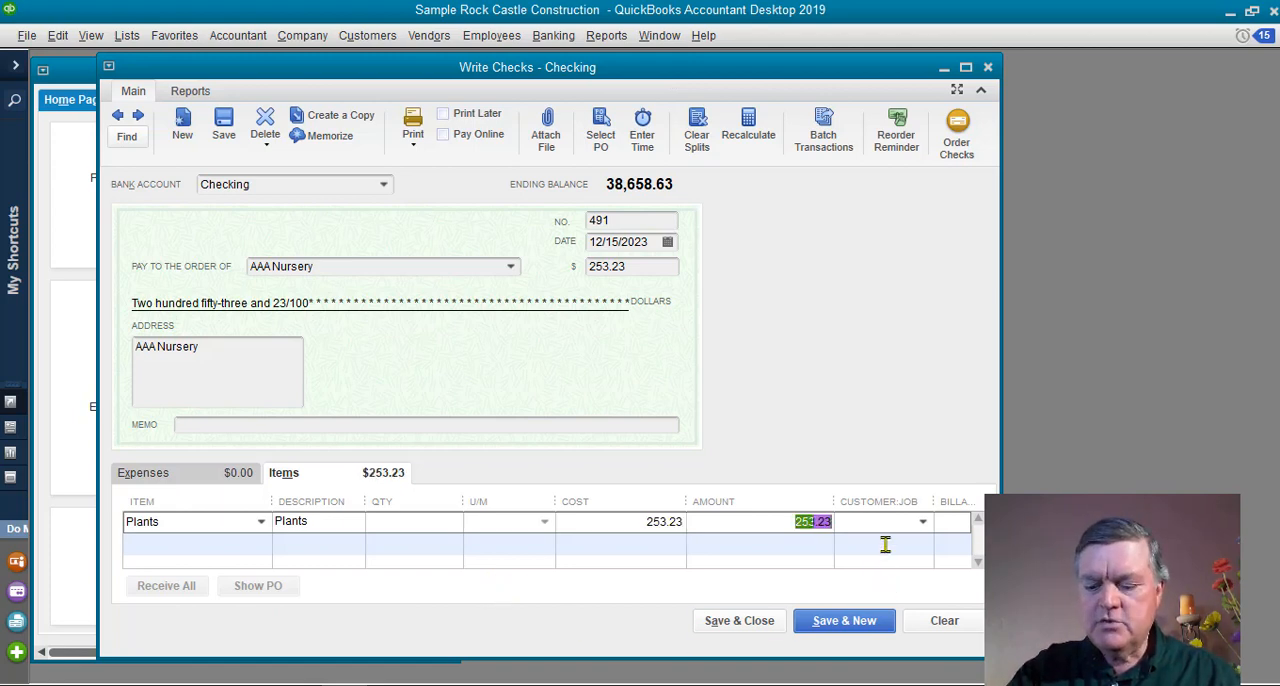
# Assign the check's Plants line to the Front Yard Landscape job, and save and close the check.
pyautogui.click(923, 528)
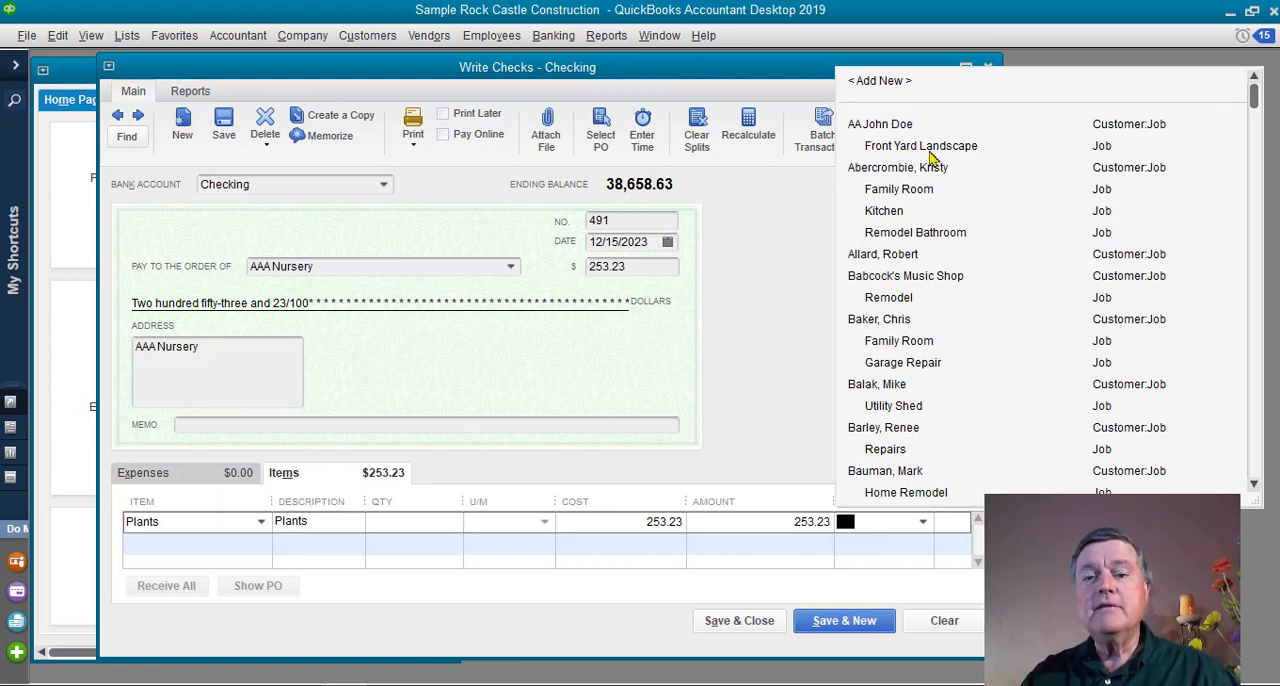
pyautogui.click(929, 152)
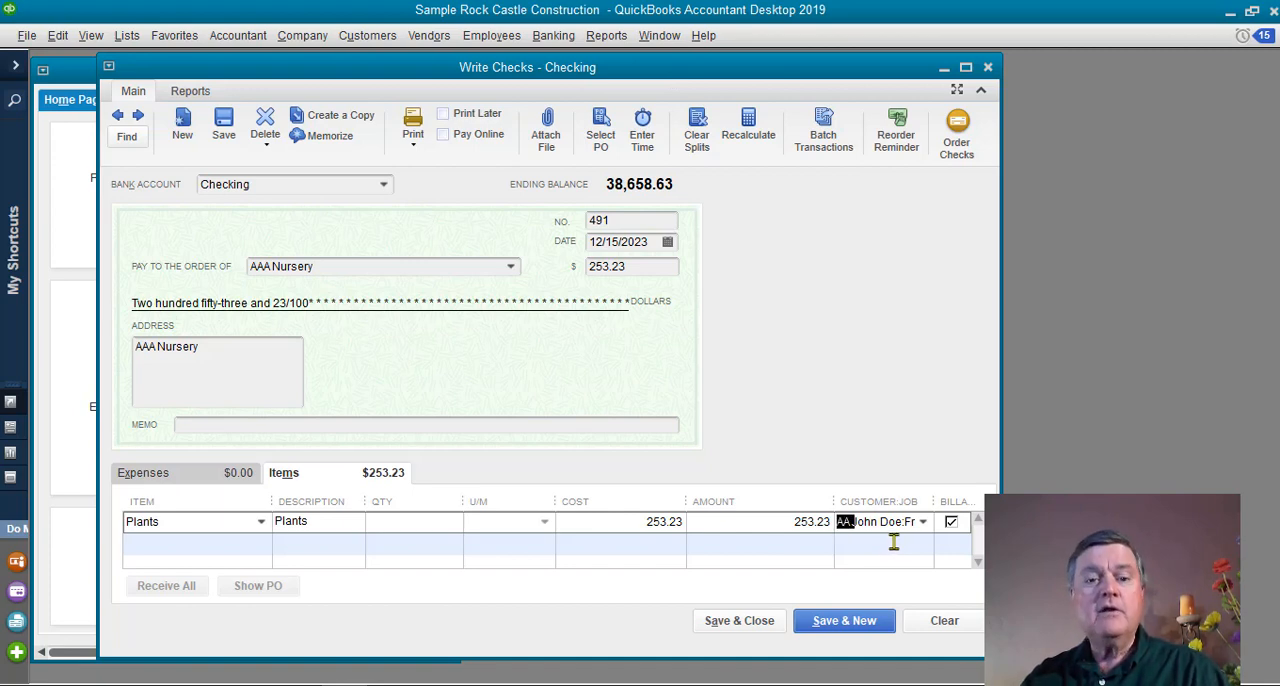
pyautogui.click(761, 626)
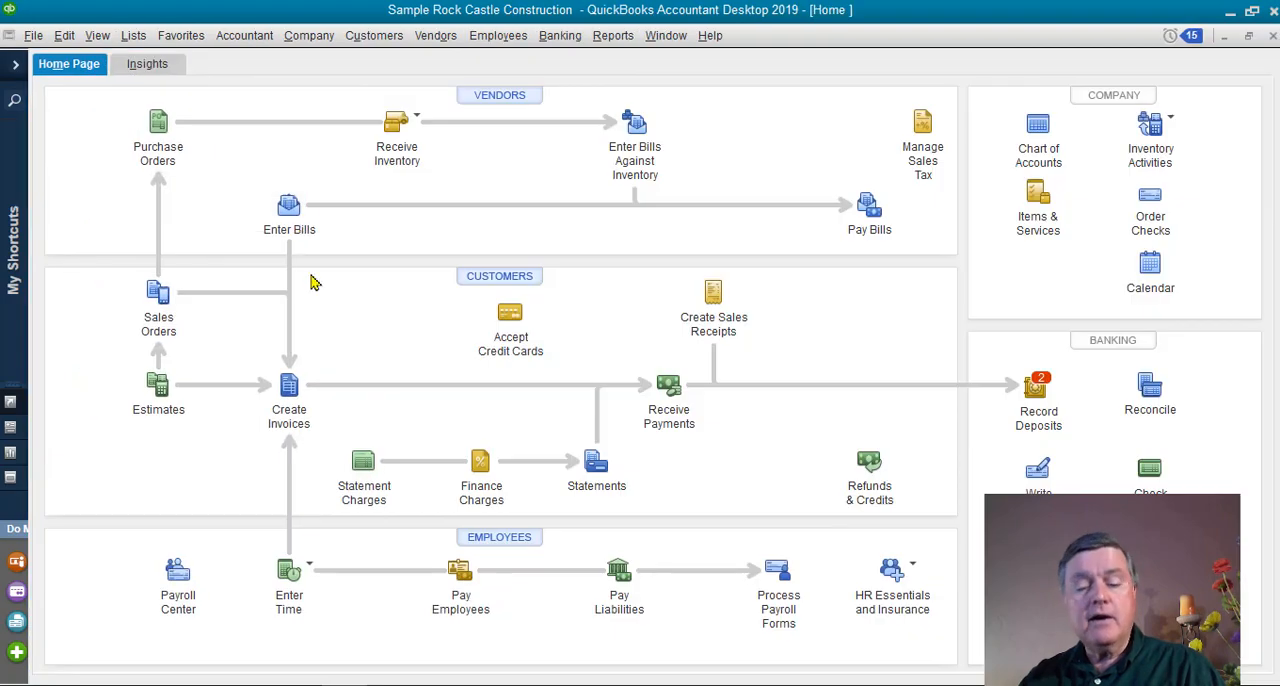
# Start a new bill from AAA Irrigation Systems Inc with reference number 515165 and an amount due of 584.79.
pyautogui.click(290, 210)
pyautogui.write('AAA Irrigation Systems Inc')
pyautogui.press('Tab')
pyautogui.press('Tab')
pyautogui.write('515165')
pyautogui.press('Tab')
pyautogui.write('594.79')
pyautogui.press('Tab')
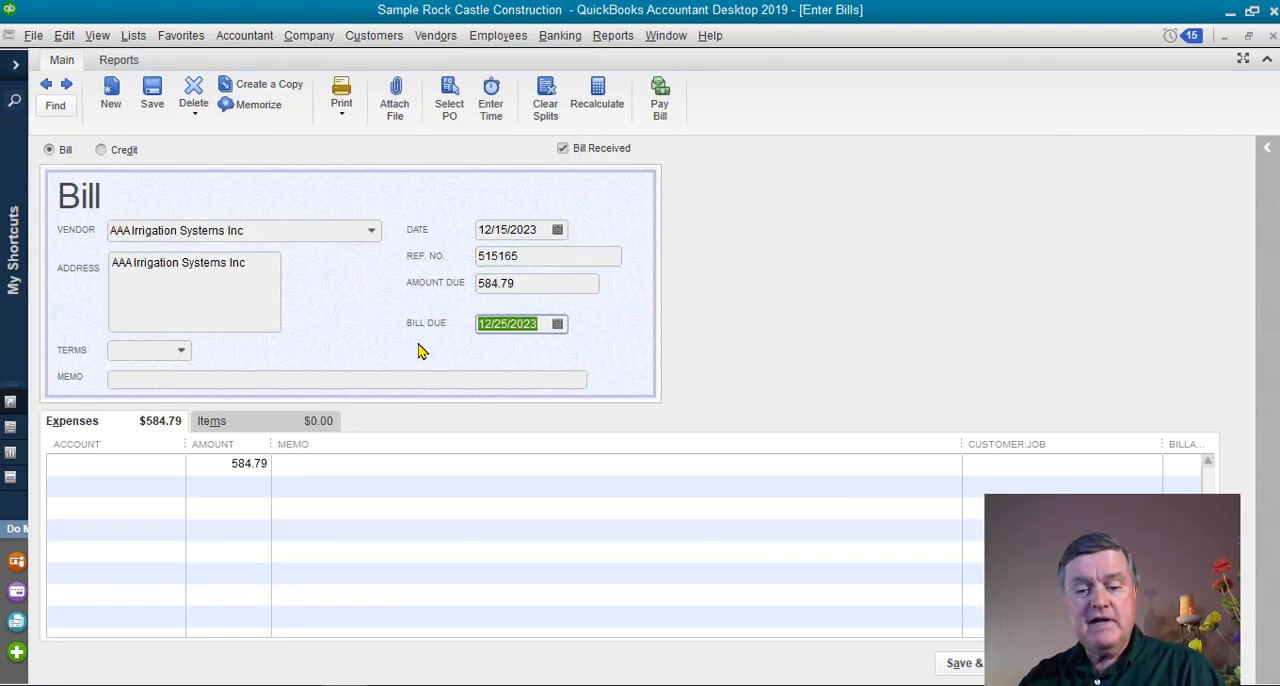
# Enter the bill as an item line for Sprinkler Parts with a cost of 584.79.
pyautogui.click(211, 421)
pyautogui.write('irr')
pyautogui.click(113, 103)
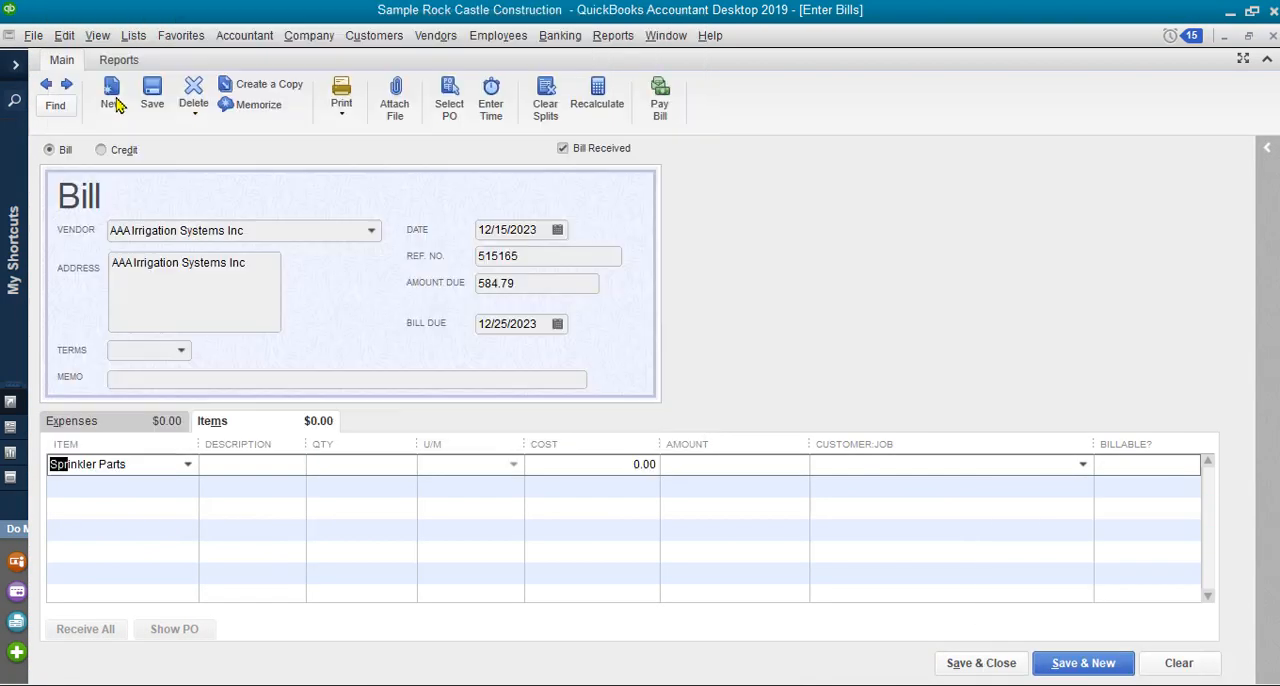
pyautogui.press('Tab')
pyautogui.press('Tab')
pyautogui.press('Tab')
pyautogui.write('584.79')
pyautogui.press('Tab')
pyautogui.press('Tab')
# Assign the Sprinkler Parts line to the Front Yard Landscape job, and save and close the bill.
pyautogui.click(1083, 464)
pyautogui.click(905, 90)
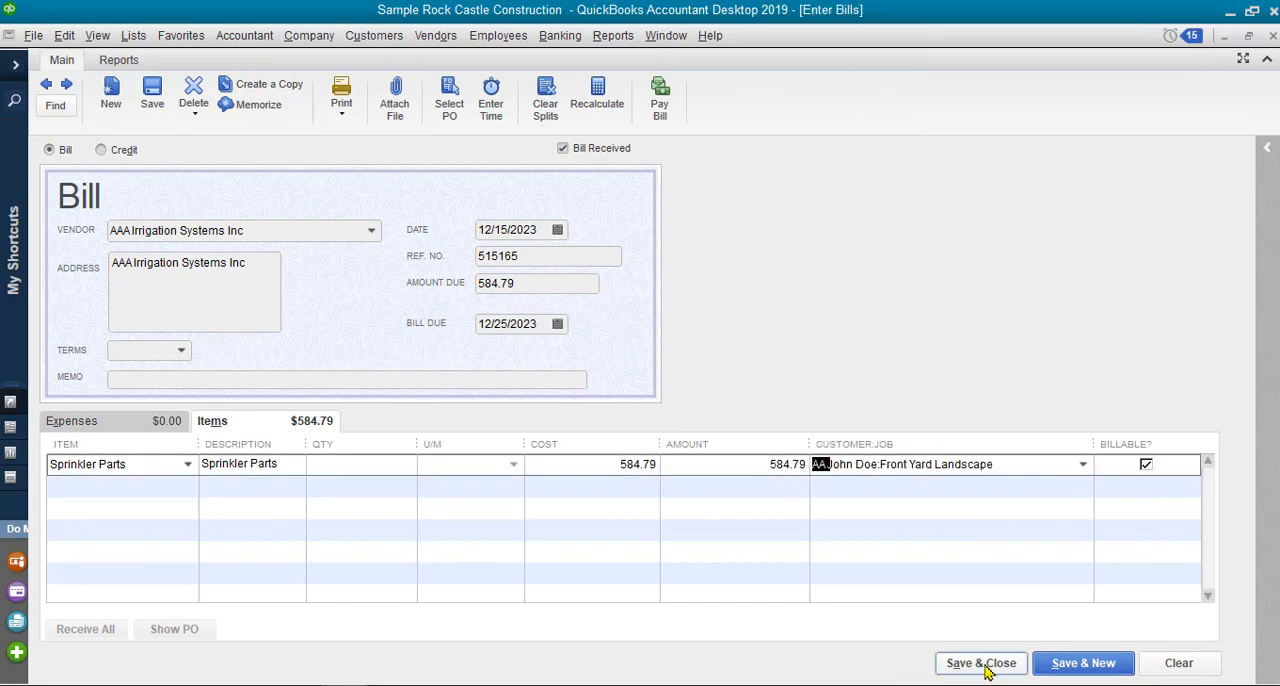
pyautogui.click(981, 663)
# Start a credit card charge from AAA Nursery with reference number 55481 and an amount of 586.55.
pyautogui.click(1148, 560)
pyautogui.click(497, 247)
pyautogui.click(242, 317)
pyautogui.press('Tab')
pyautogui.press('Tab')
pyautogui.write('55481')
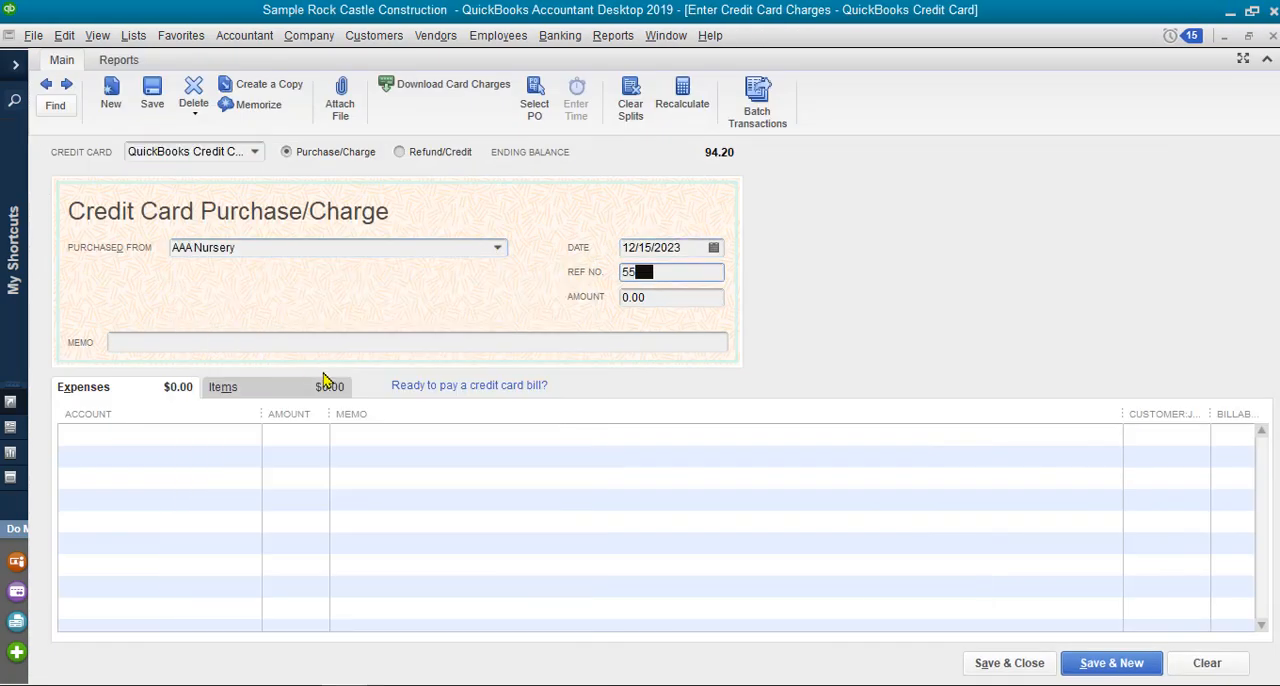
pyautogui.press('Tab')
pyautogui.write('586.55')
# Enter the credit card charge as a Plants item line with a cost of 586.55.
pyautogui.click(312, 387)
pyautogui.write('Plants')
pyautogui.press('Tab')
pyautogui.press('Tab')
pyautogui.press('Tab')
pyautogui.write('586.55')
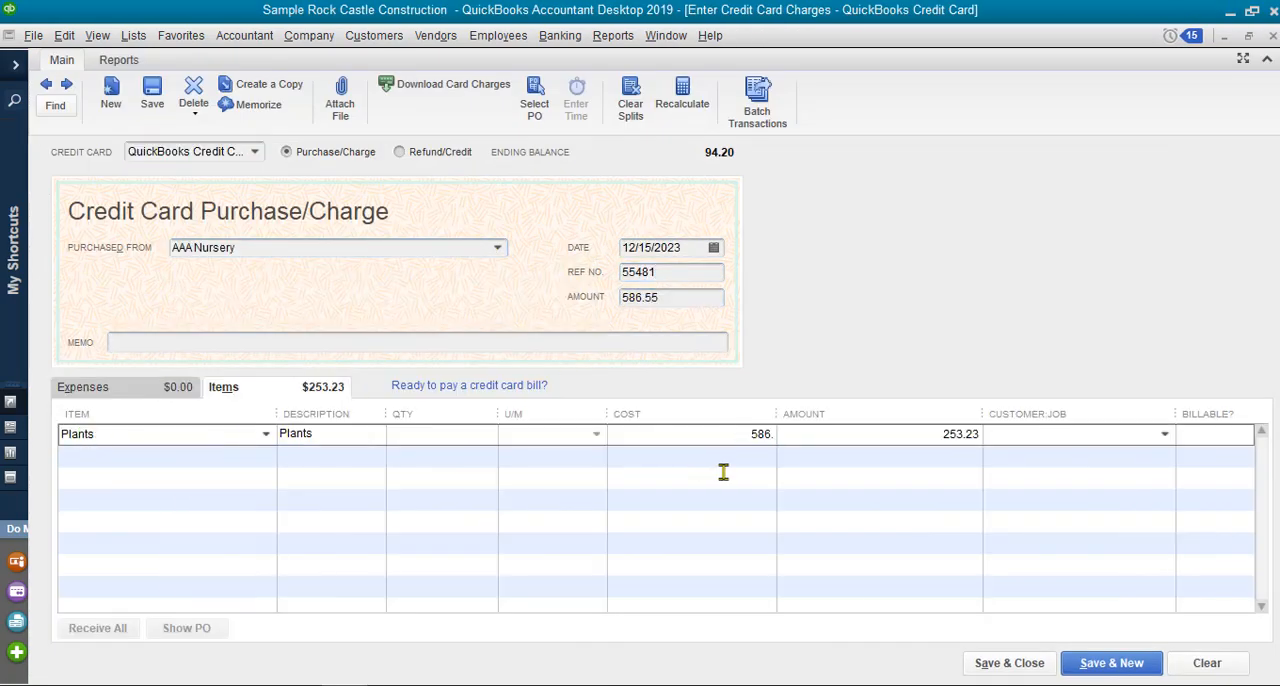
pyautogui.press('Tab')
pyautogui.press('Tab')
# Assign the credit card charge's Plants line to the customer's job, and save and close the charge.
pyautogui.click(1164, 434)
pyautogui.click(981, 529)
pyautogui.click(994, 663)
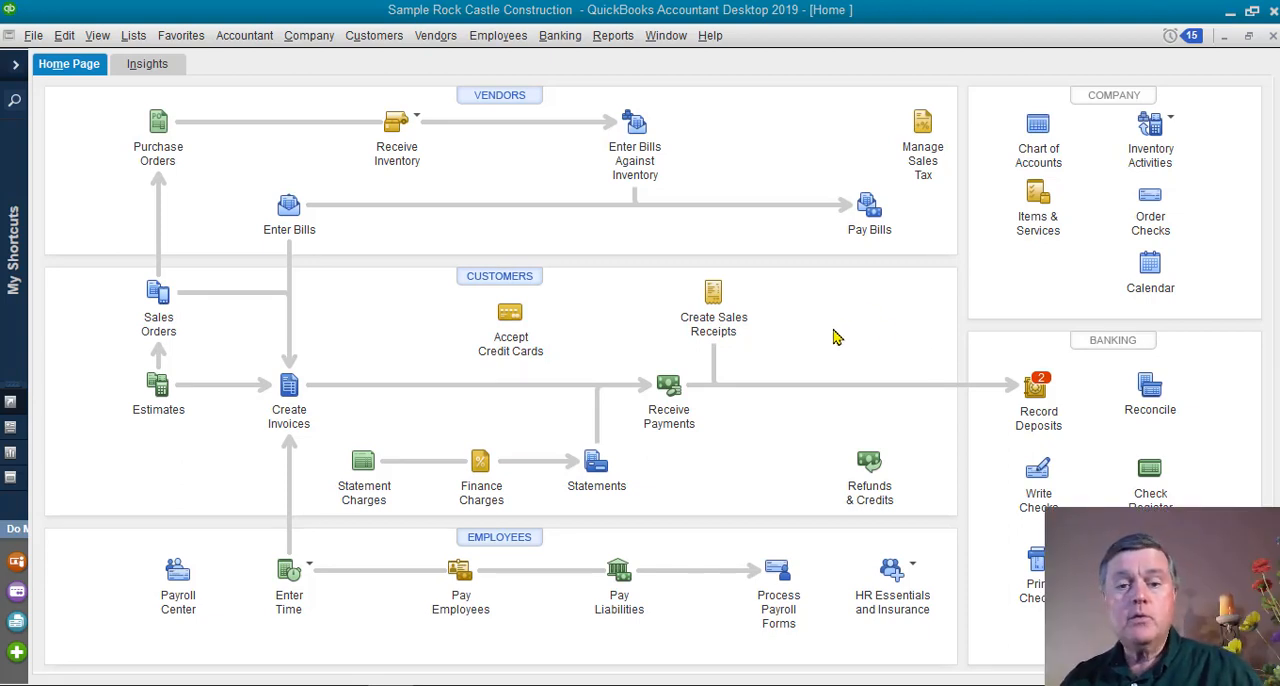
# Open the employee's weekly timesheet and choose Landscaping Labor as the service item for the Front Yard Landscape job.
pyautogui.click(312, 572)
pyautogui.click(380, 592)
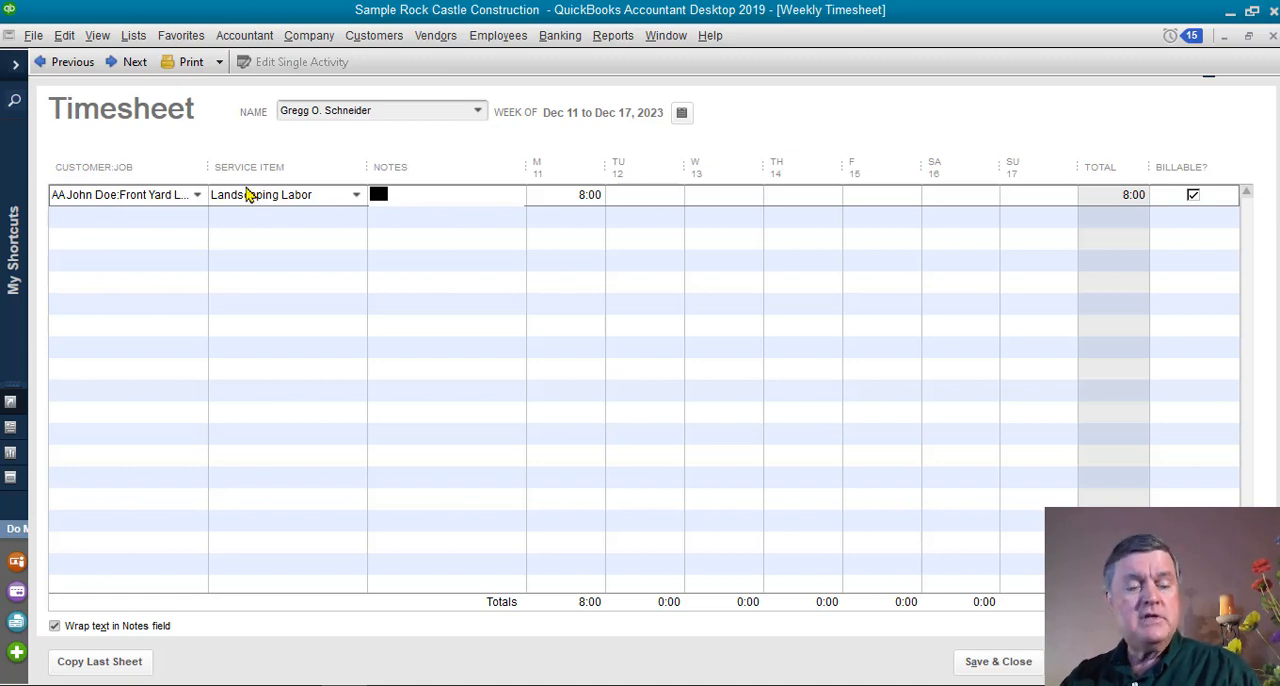
pyautogui.click(357, 196)
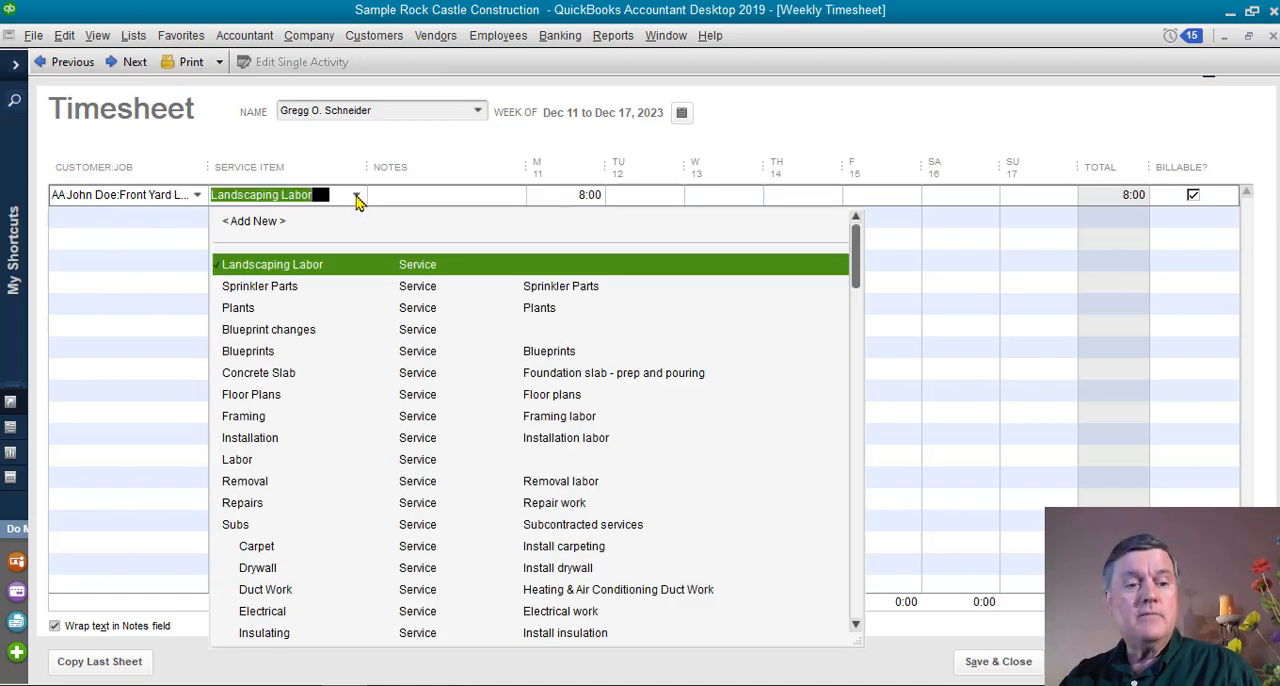
pyautogui.click(403, 264)
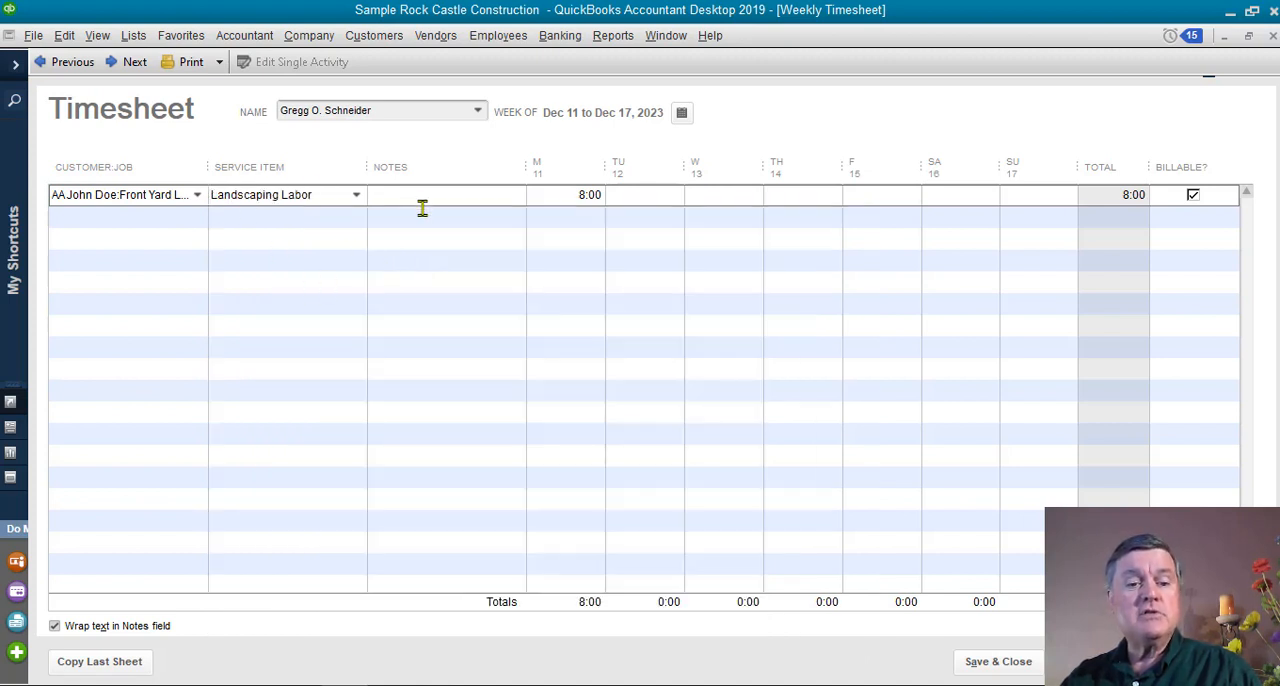
# Enter 8 hours for Tuesday, 8 for Wednesday and 4 for Thursday on the Landscaping Labor line.
pyautogui.press('Tab')
pyautogui.press('Tab')
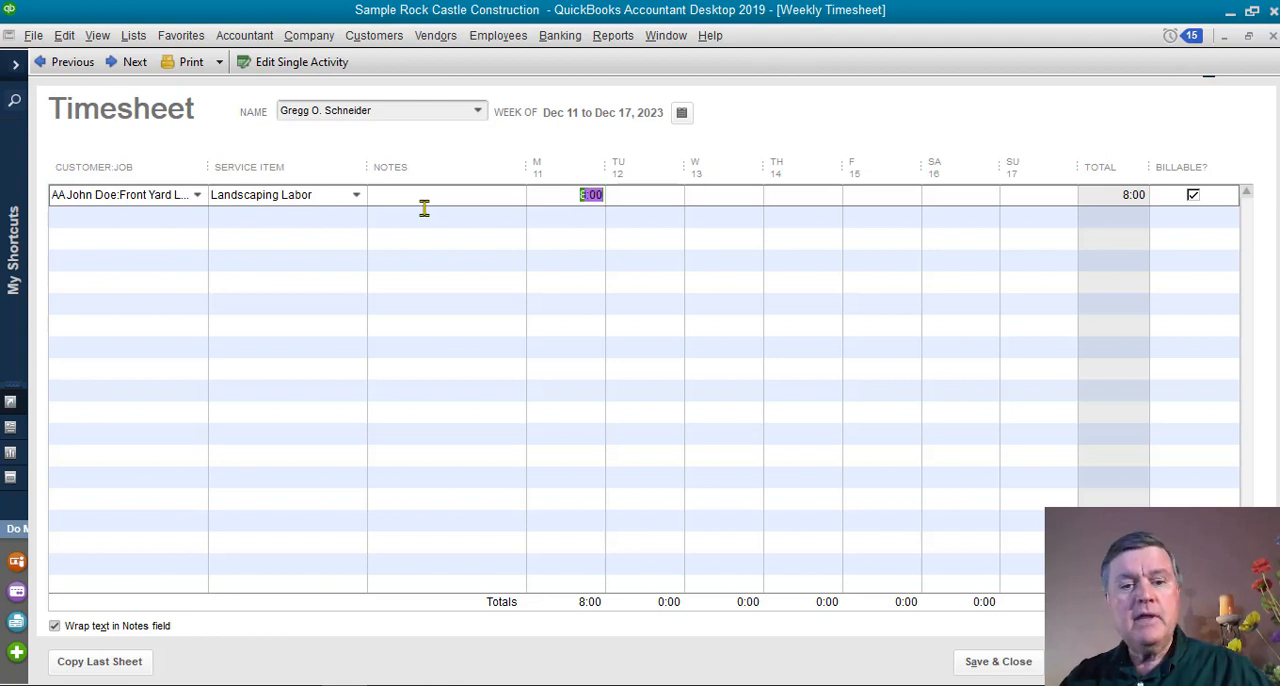
pyautogui.press('Tab')
pyautogui.write('8')
pyautogui.press('Tab')
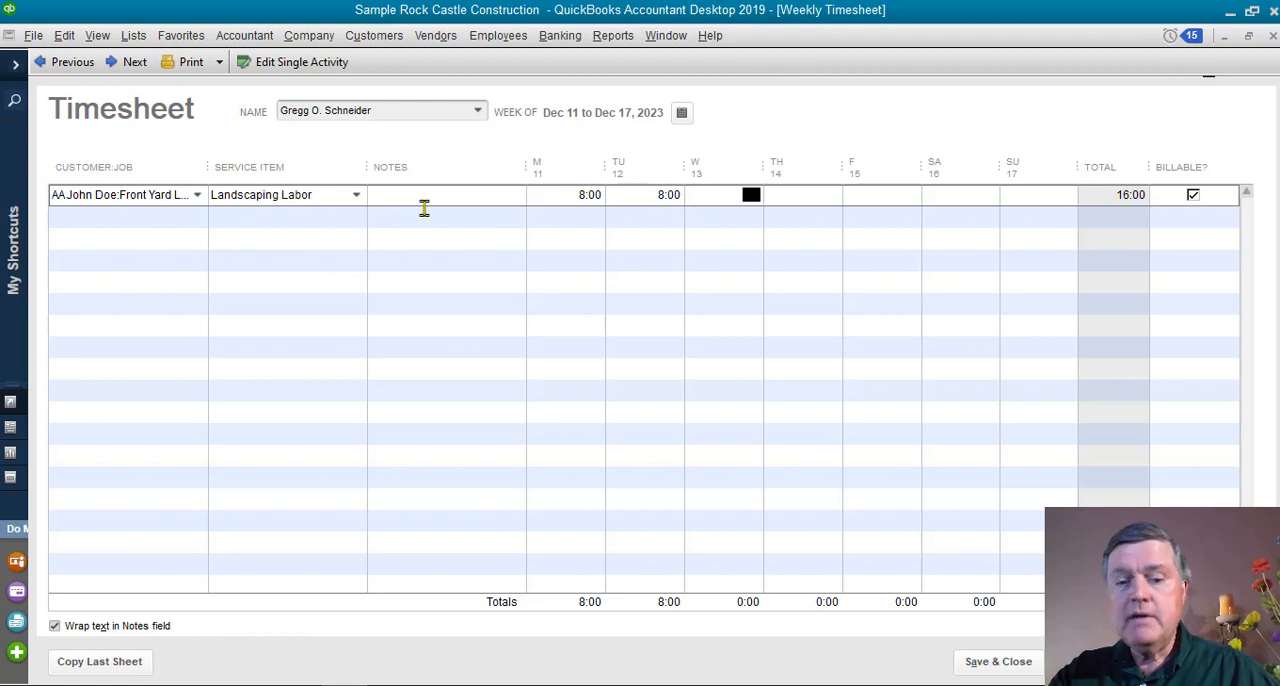
pyautogui.write('8')
pyautogui.press('Tab')
pyautogui.write('4')
pyautogui.press('Tab')
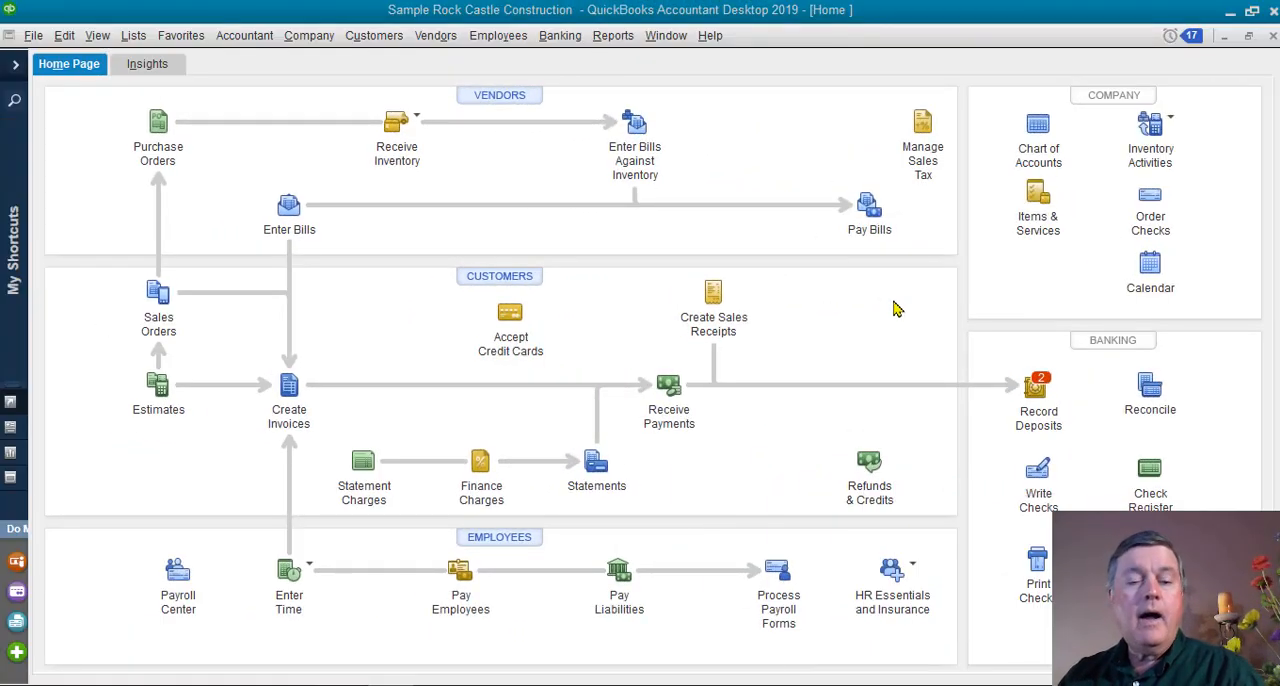
# Start a new invoice for the customer's Front Yard Landscape job.
pyautogui.click(285, 395)
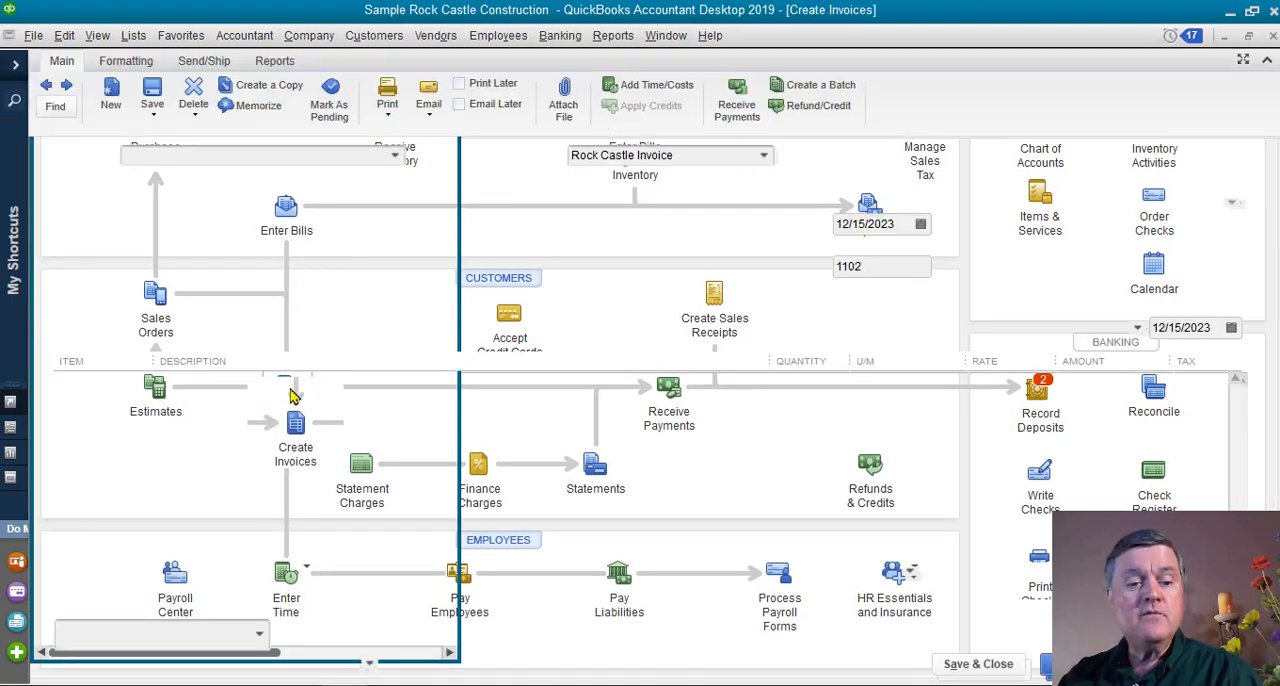
pyautogui.click(396, 158)
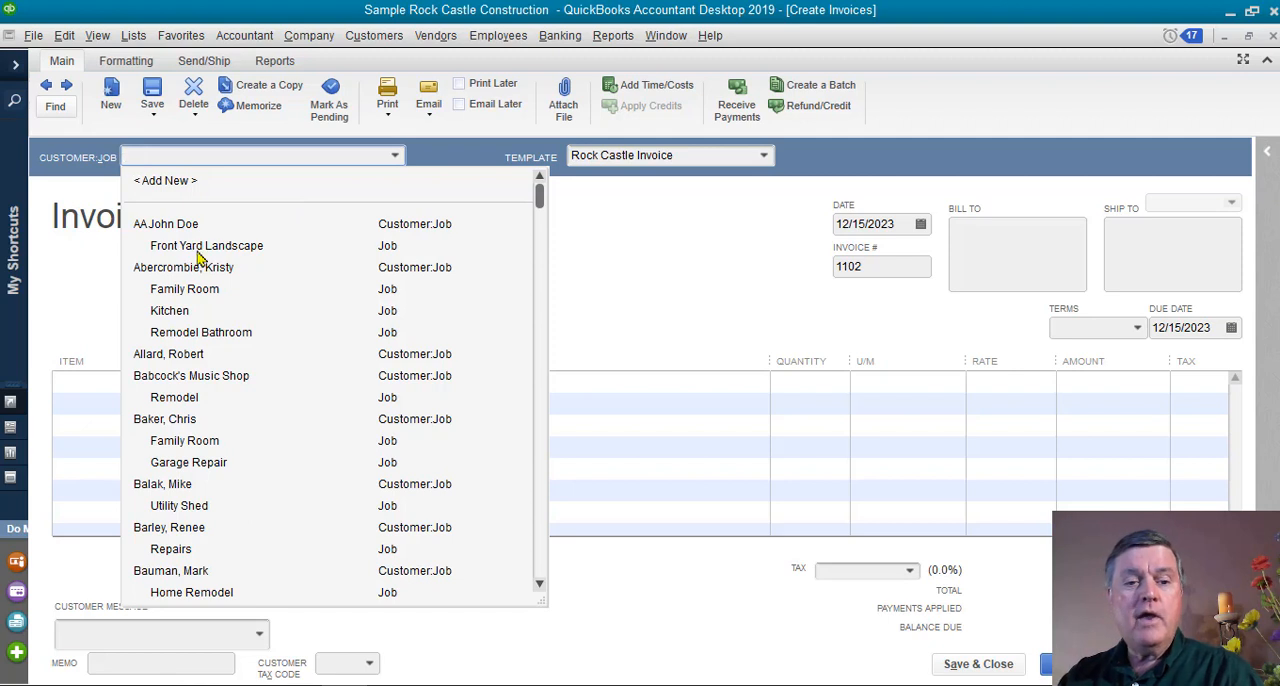
pyautogui.click(247, 250)
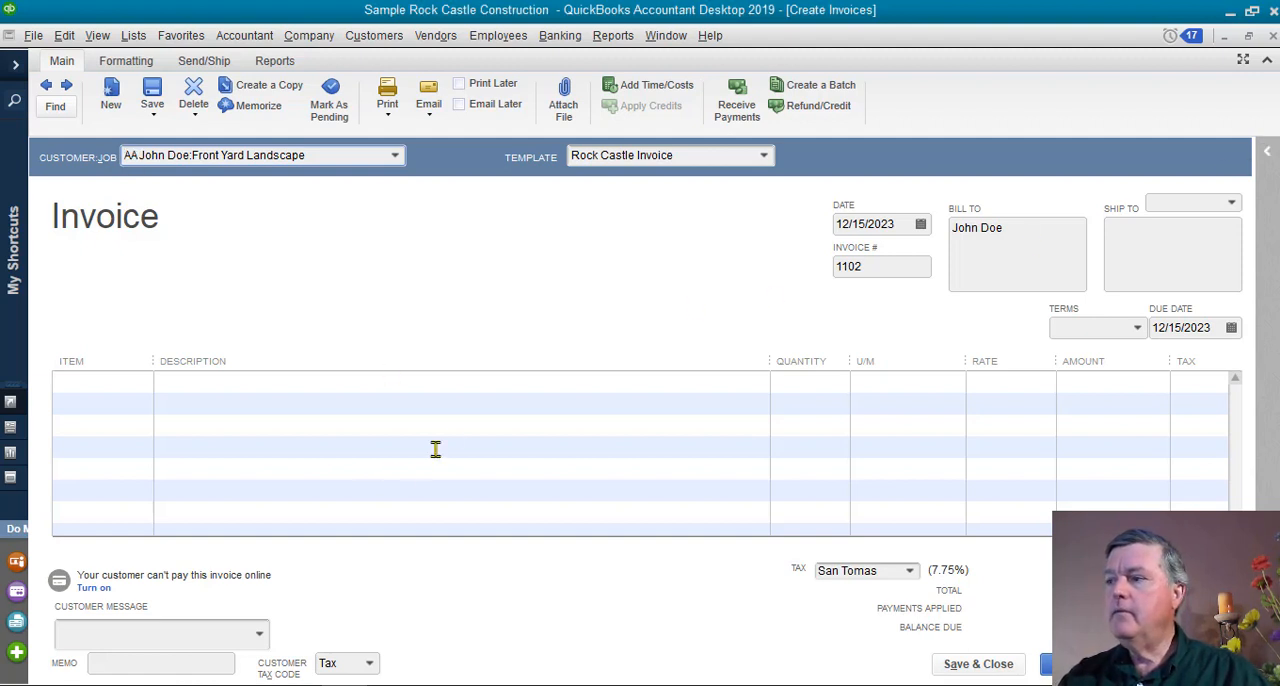
# Add the Plants item as the invoice's first line with an amount of 1,000.
pyautogui.click(110, 386)
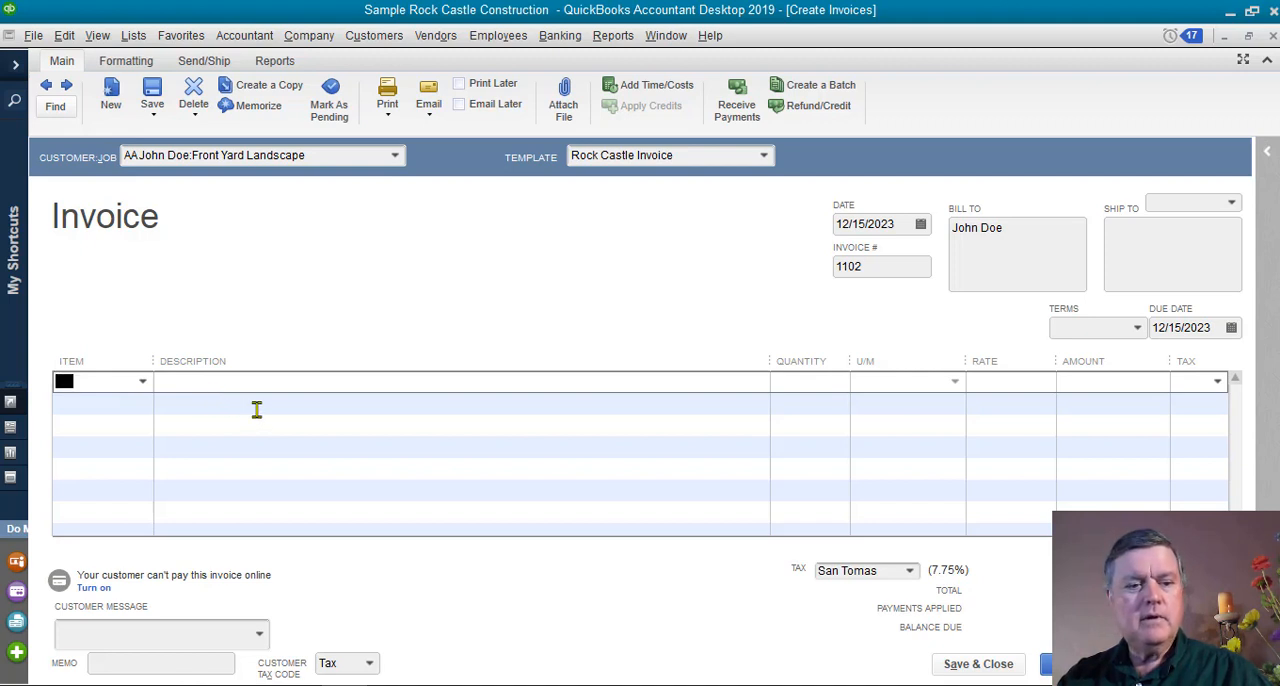
pyautogui.write('Plants')
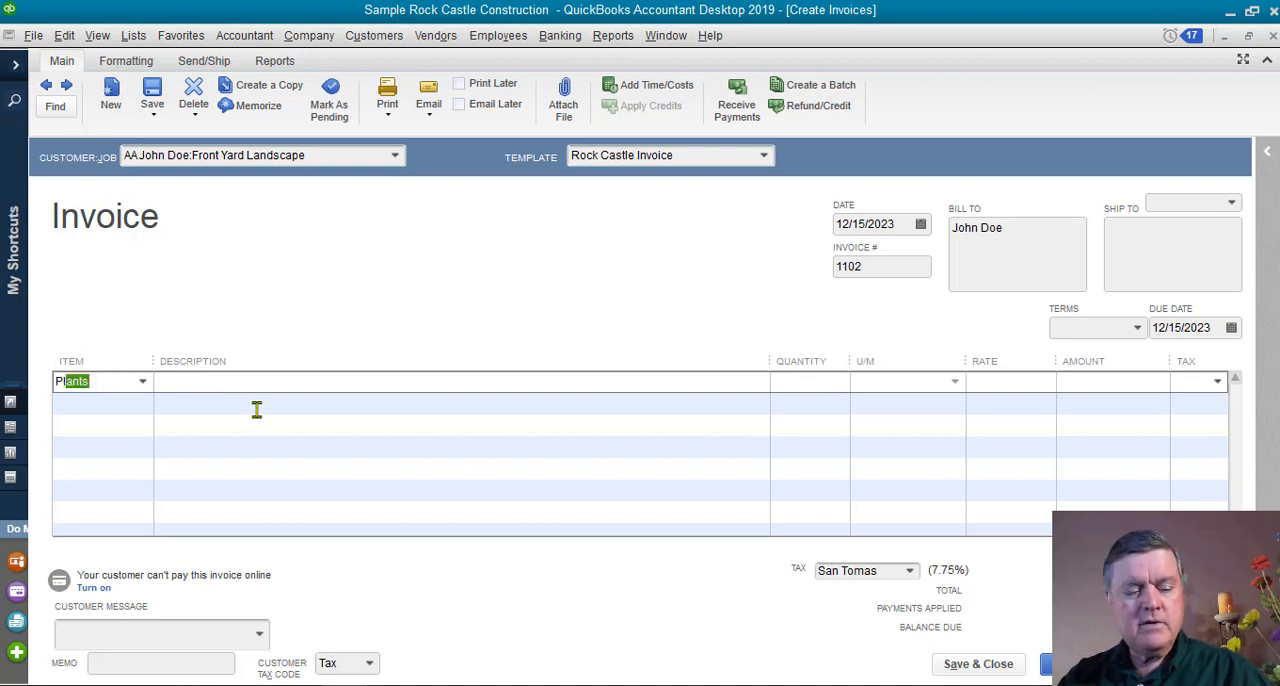
pyautogui.press('Tab')
pyautogui.press('Tab')
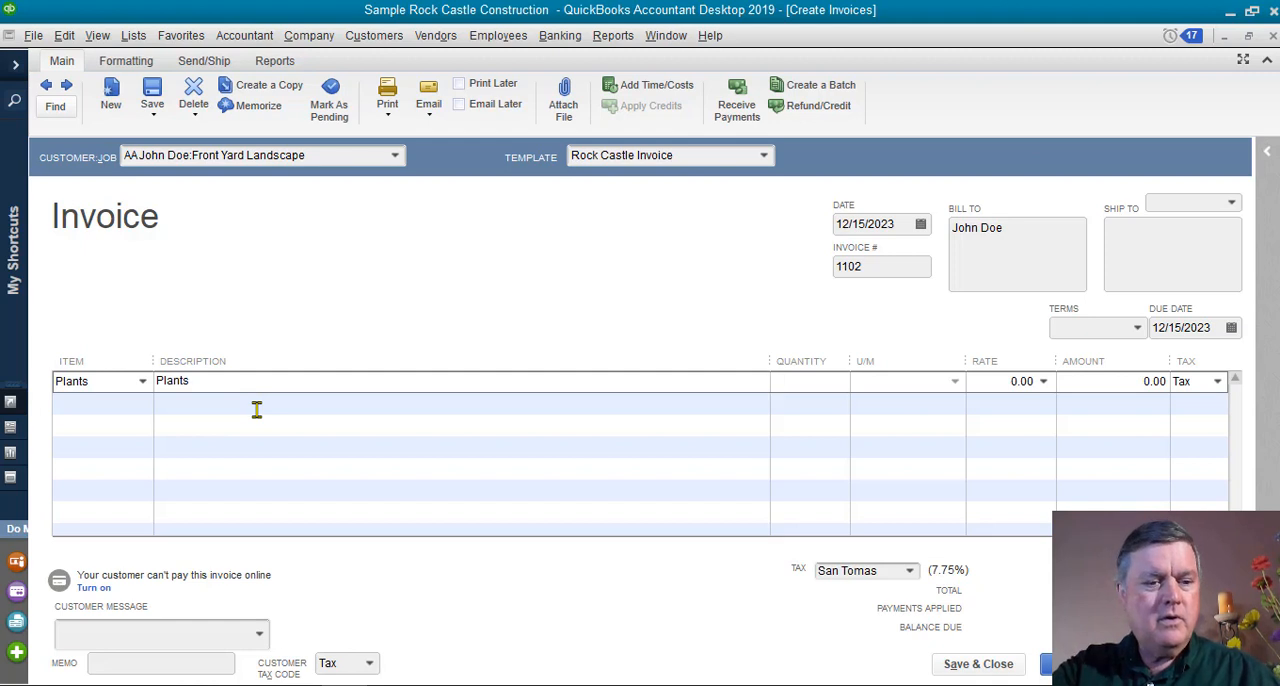
pyautogui.press('Tab')
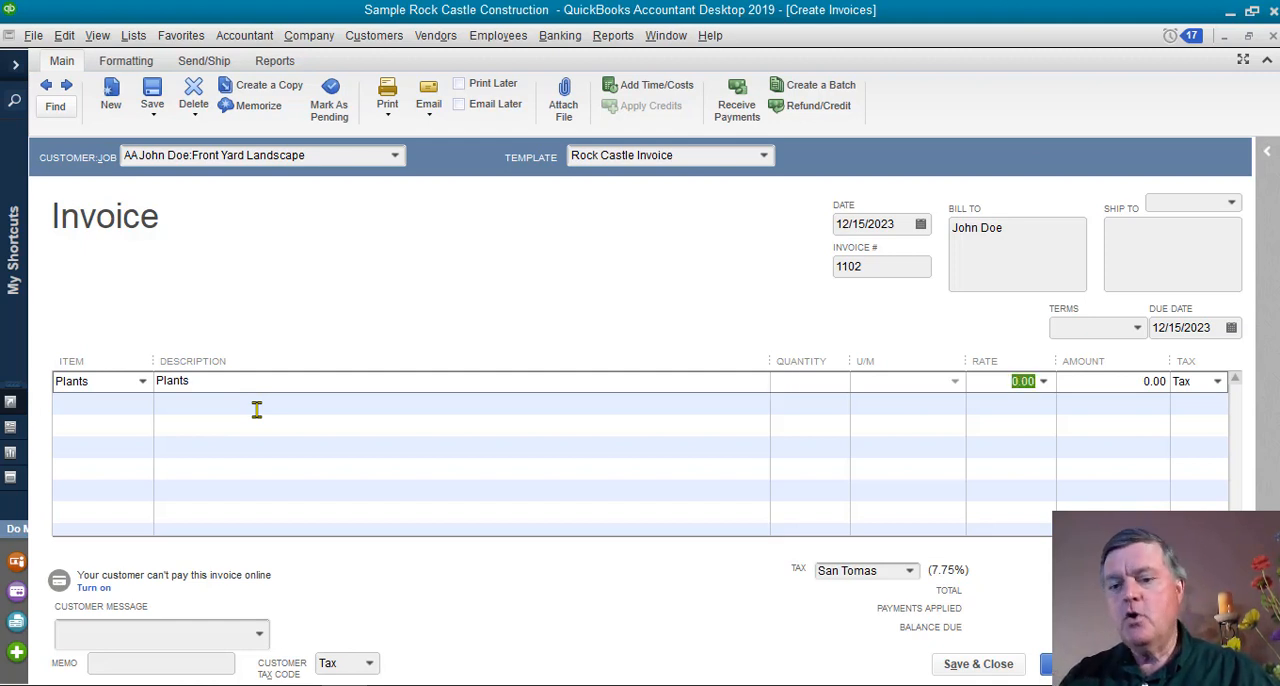
pyautogui.press('Tab')
pyautogui.write('1000')
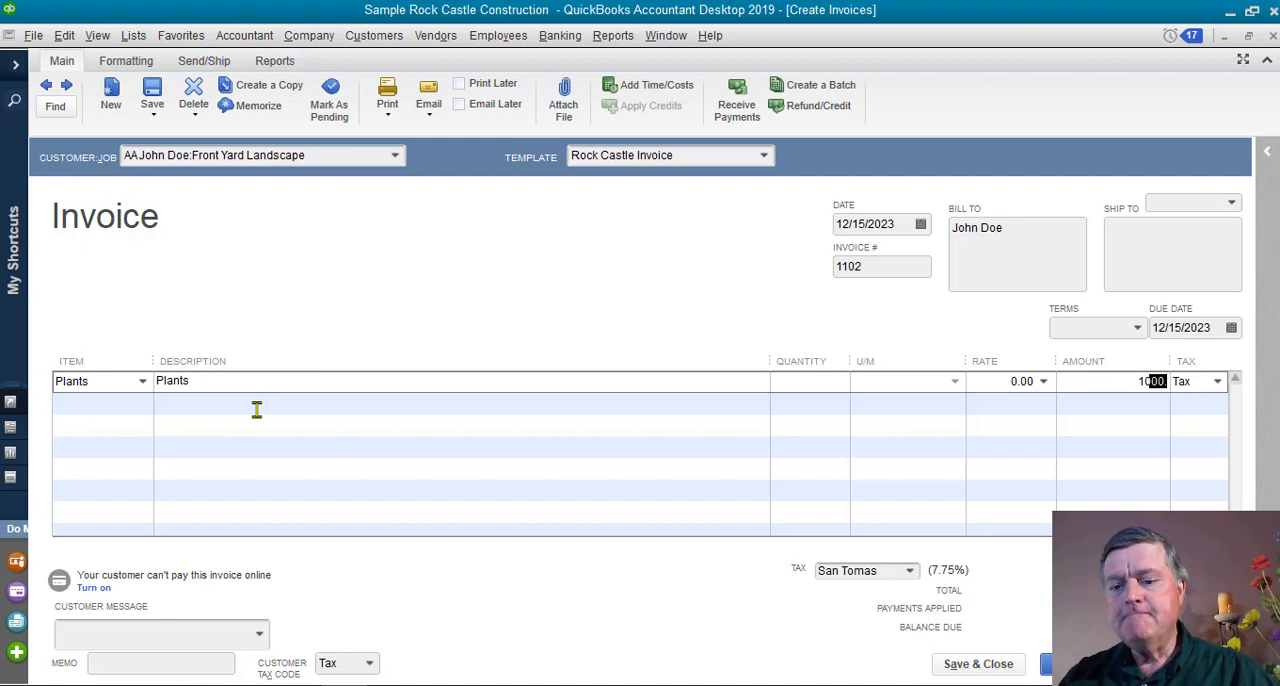
pyautogui.press('Tab')
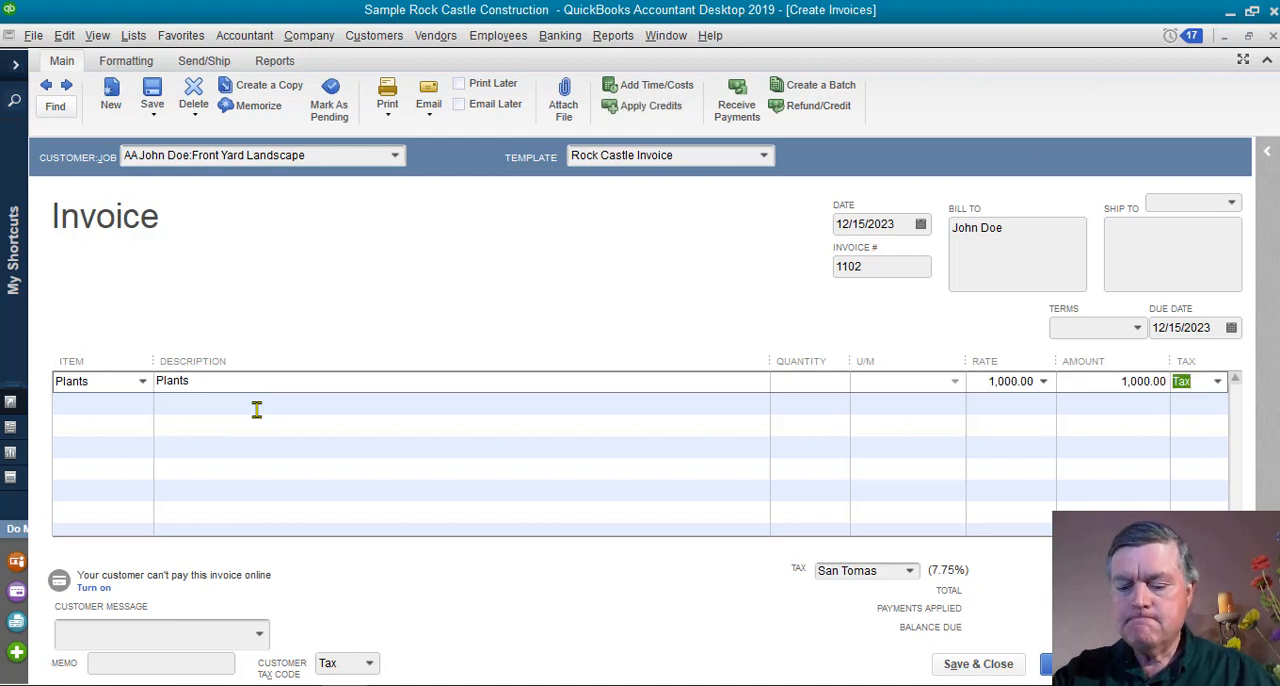
pyautogui.press('Tab')
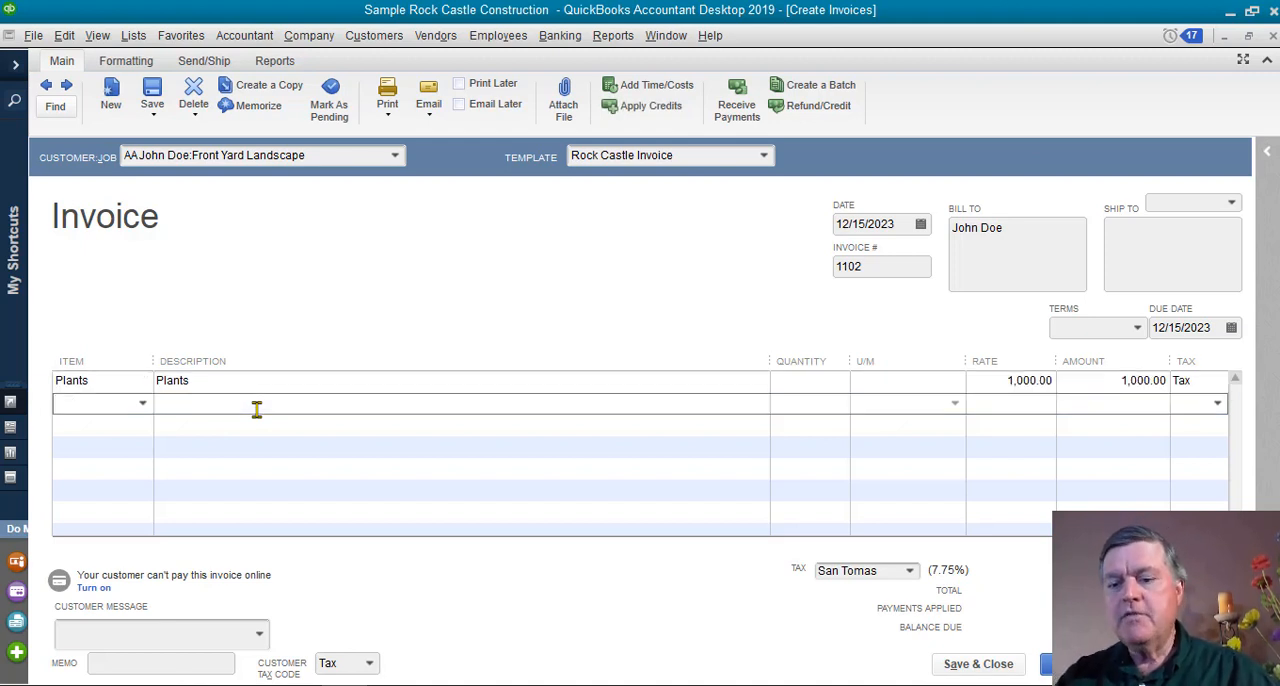
# Add the Sprinkler Parts item on the invoice's second line at a rate of 750.
pyautogui.write('I')
pyautogui.press('BackSpace')
pyautogui.press('BackSpace')
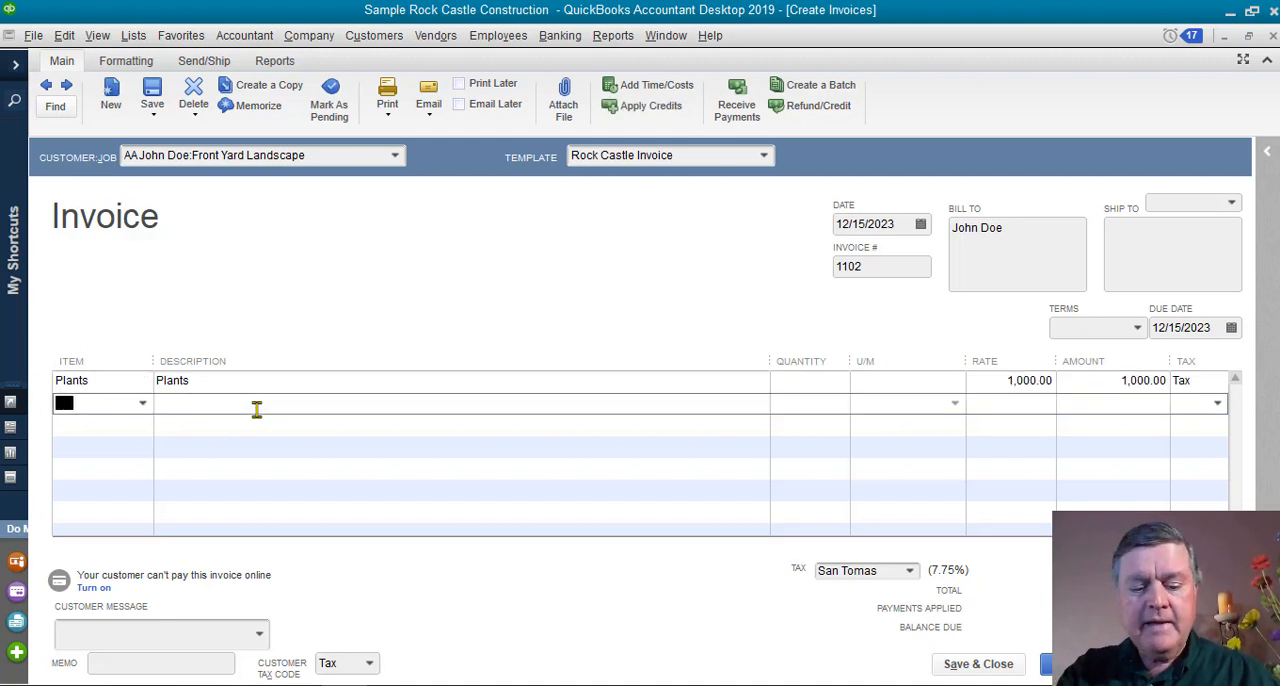
pyautogui.write('Sprinkler Parts')
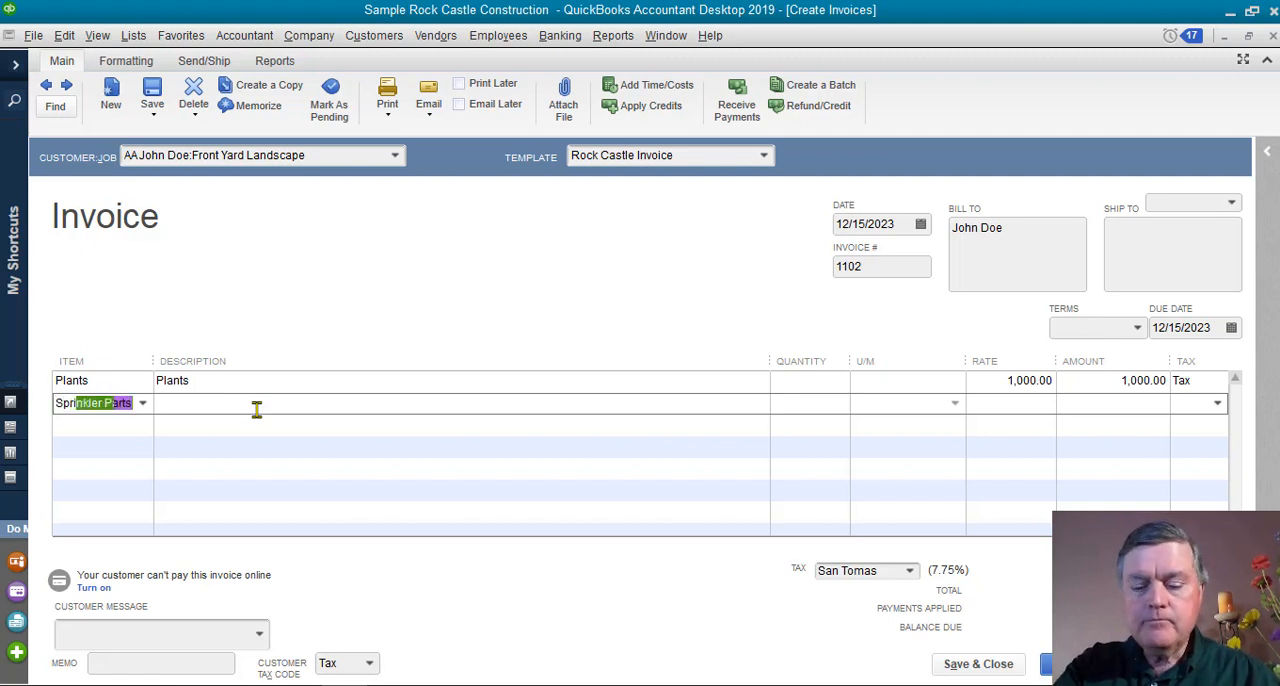
pyautogui.press('Tab')
pyautogui.press('Tab')
pyautogui.press('Tab')
pyautogui.press('Tab')
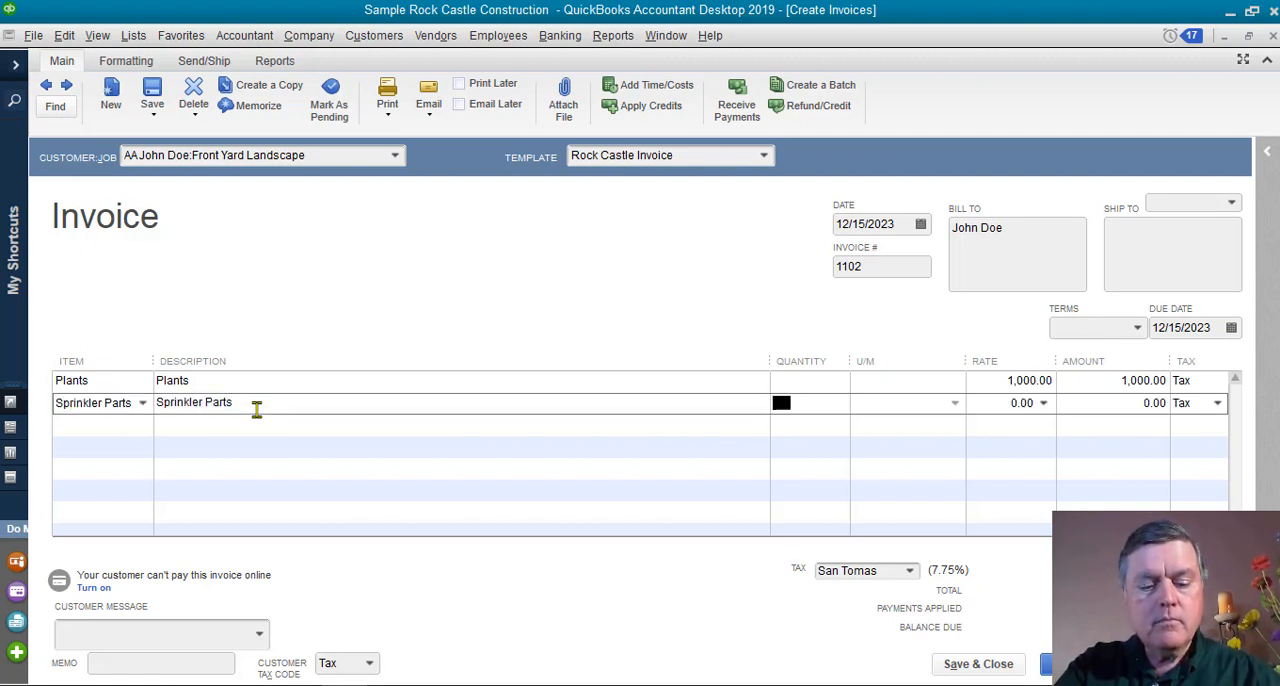
pyautogui.write('750')
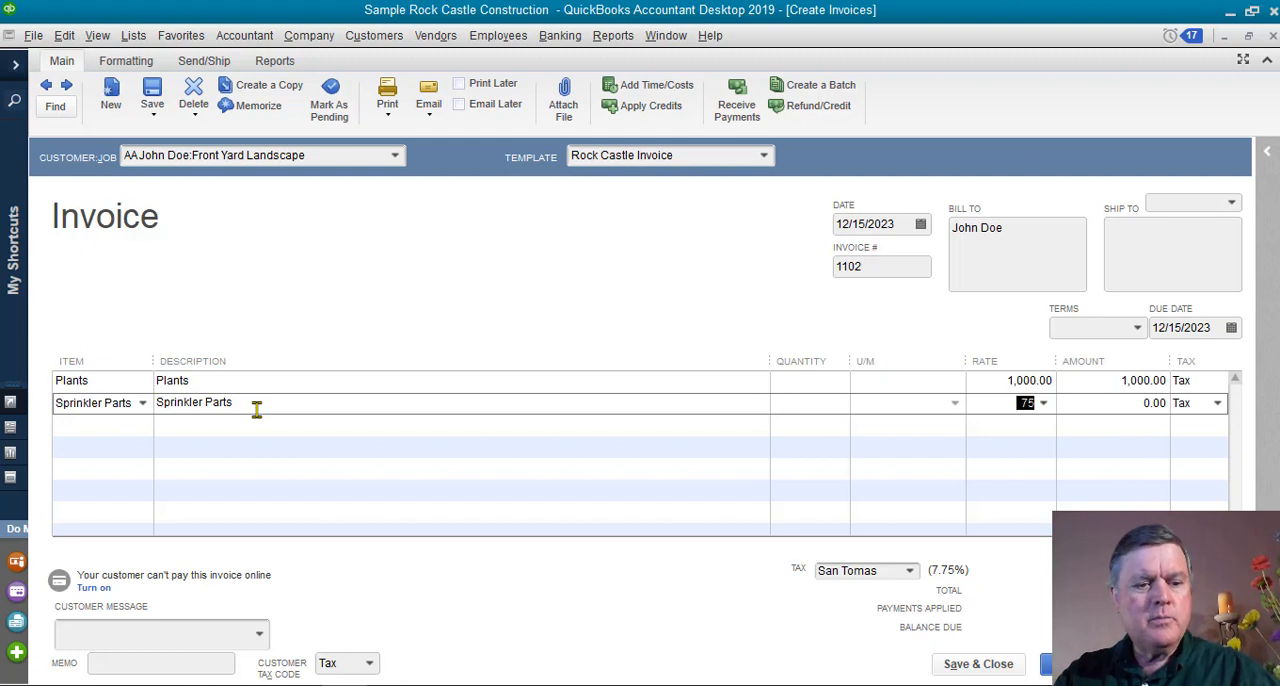
pyautogui.press('Tab')
pyautogui.press('Tab')
pyautogui.press('Tab')
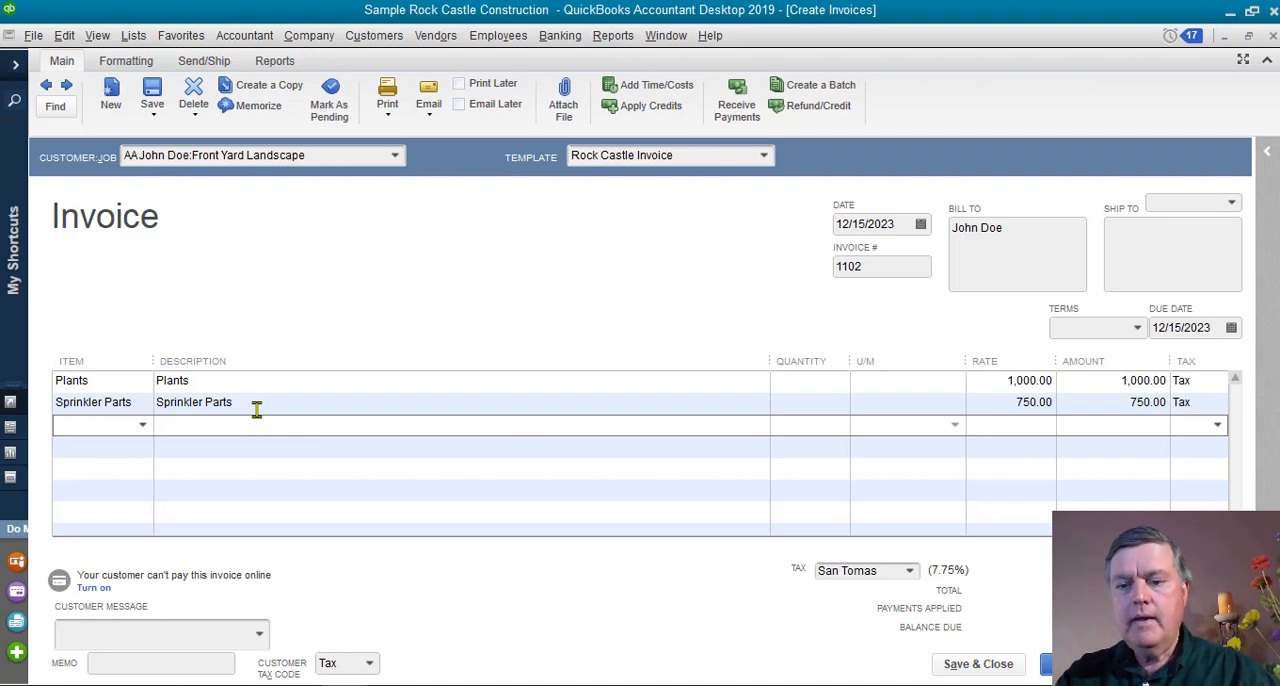
# Choose the Landscaping Labor item on the invoice's third line and enter "Landscaping Labor" as its description.
pyautogui.write('Land')
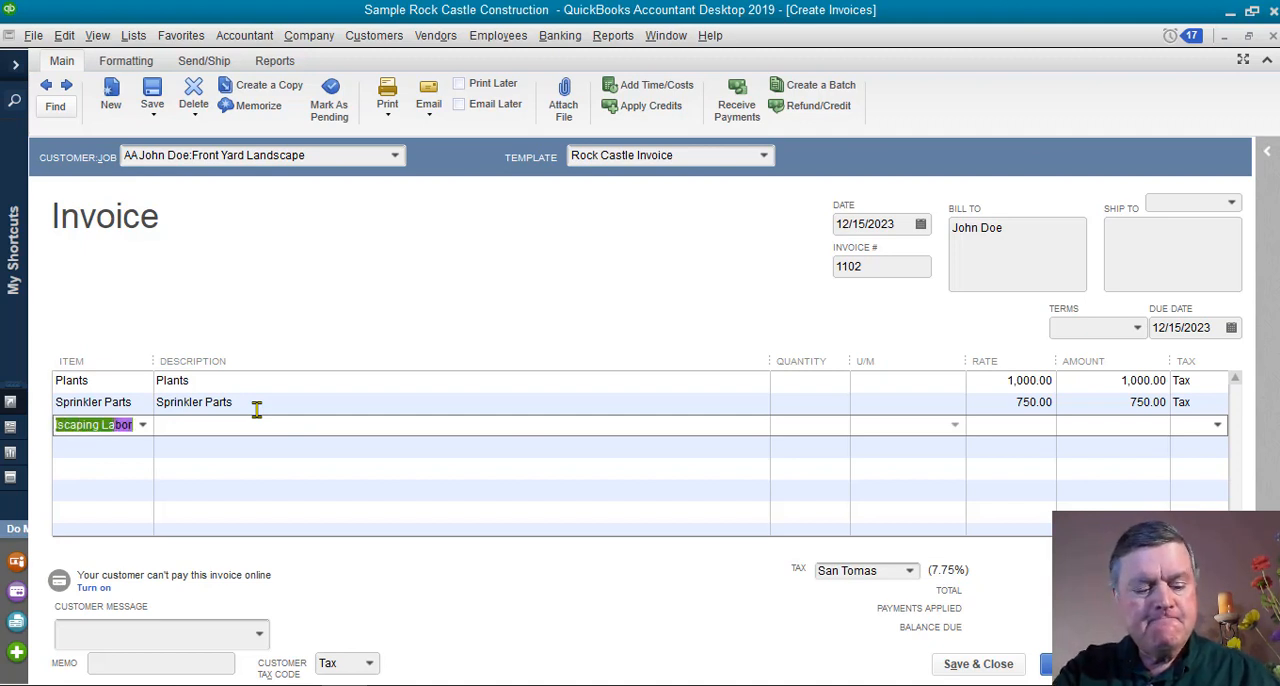
pyautogui.write('s')
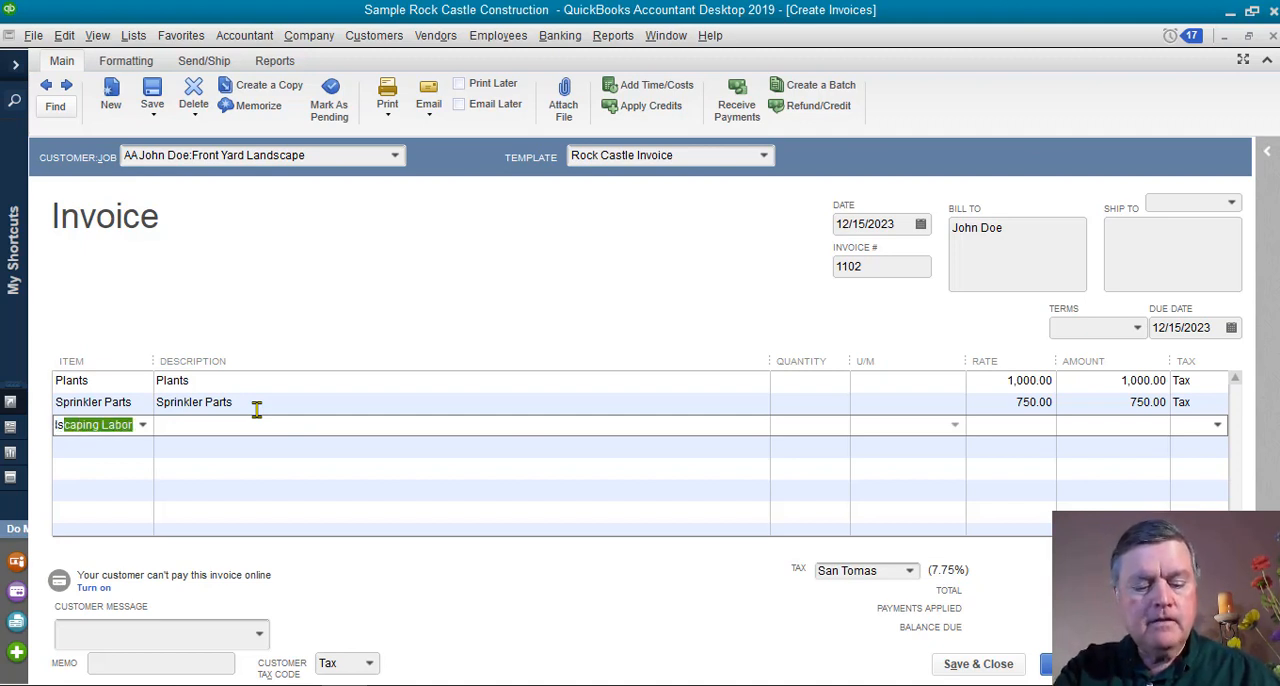
pyautogui.press('Tab')
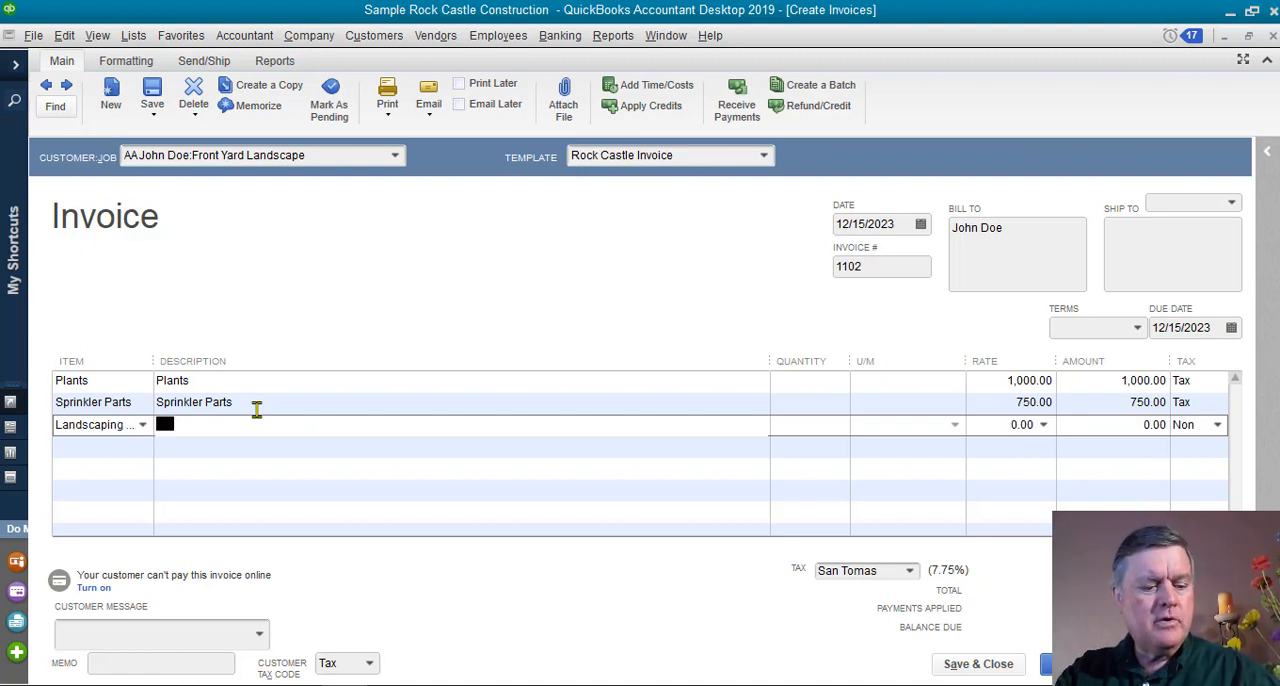
pyautogui.press('Tab')
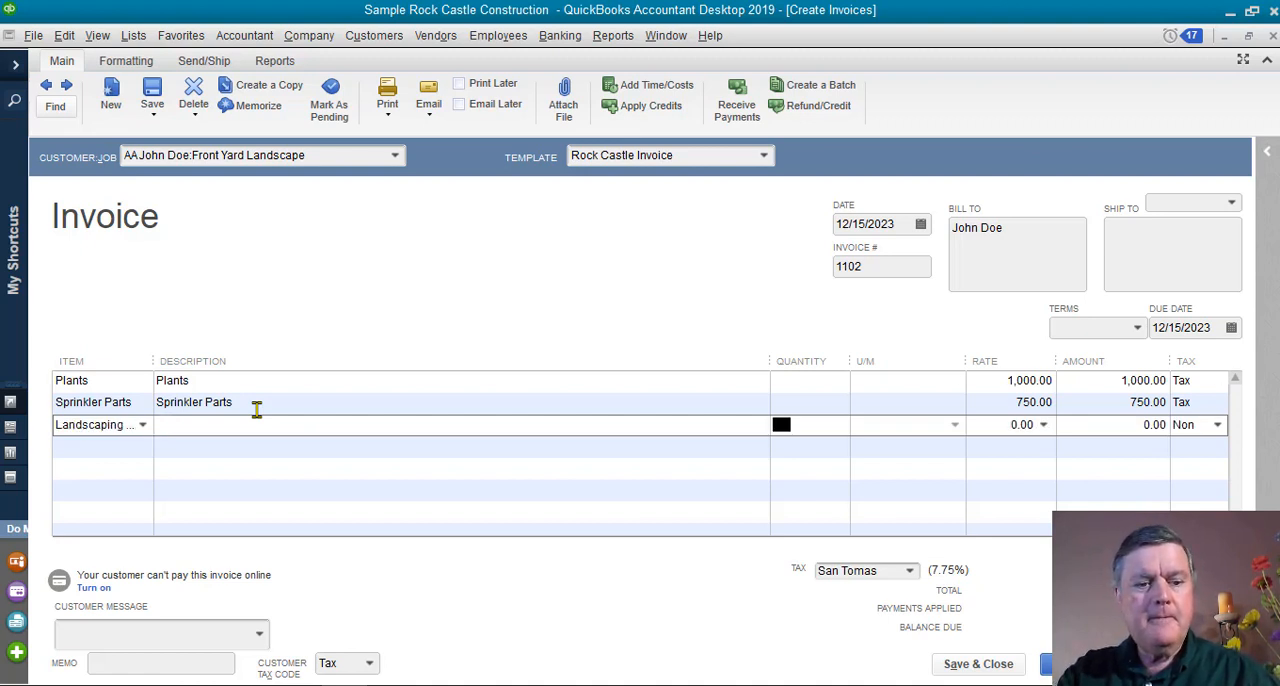
pyautogui.hotkey('shift', 'Tab')
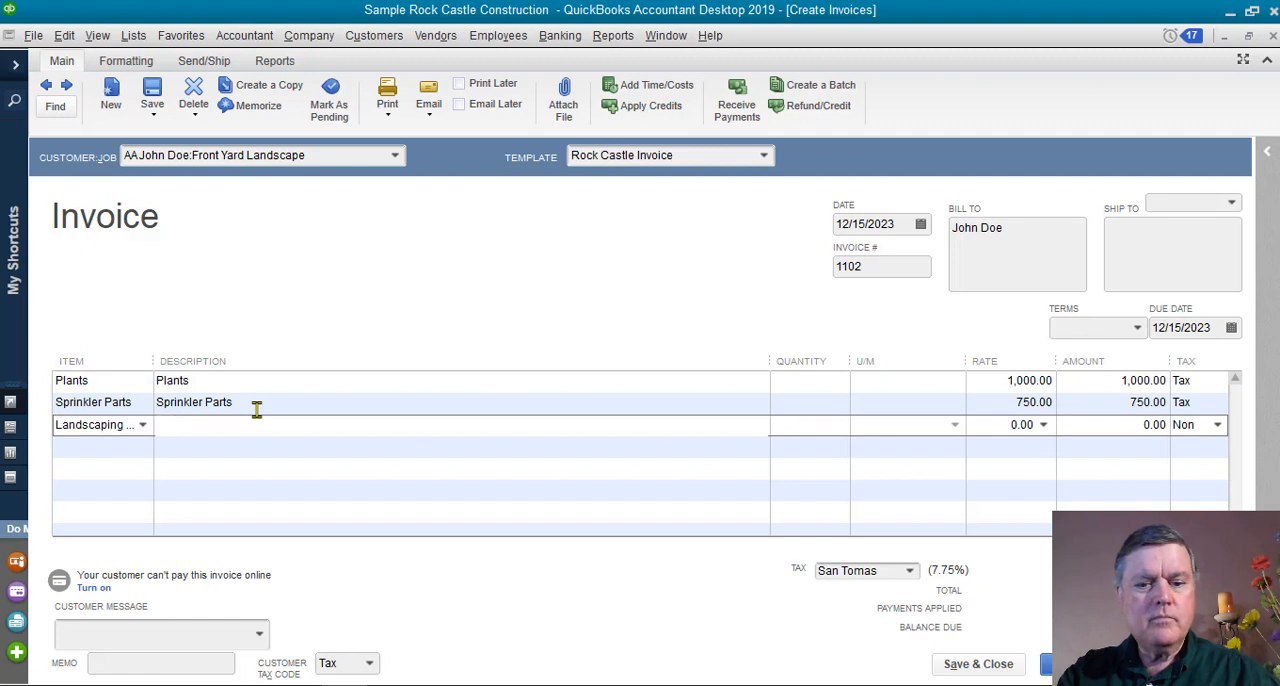
pyautogui.write('Lands')
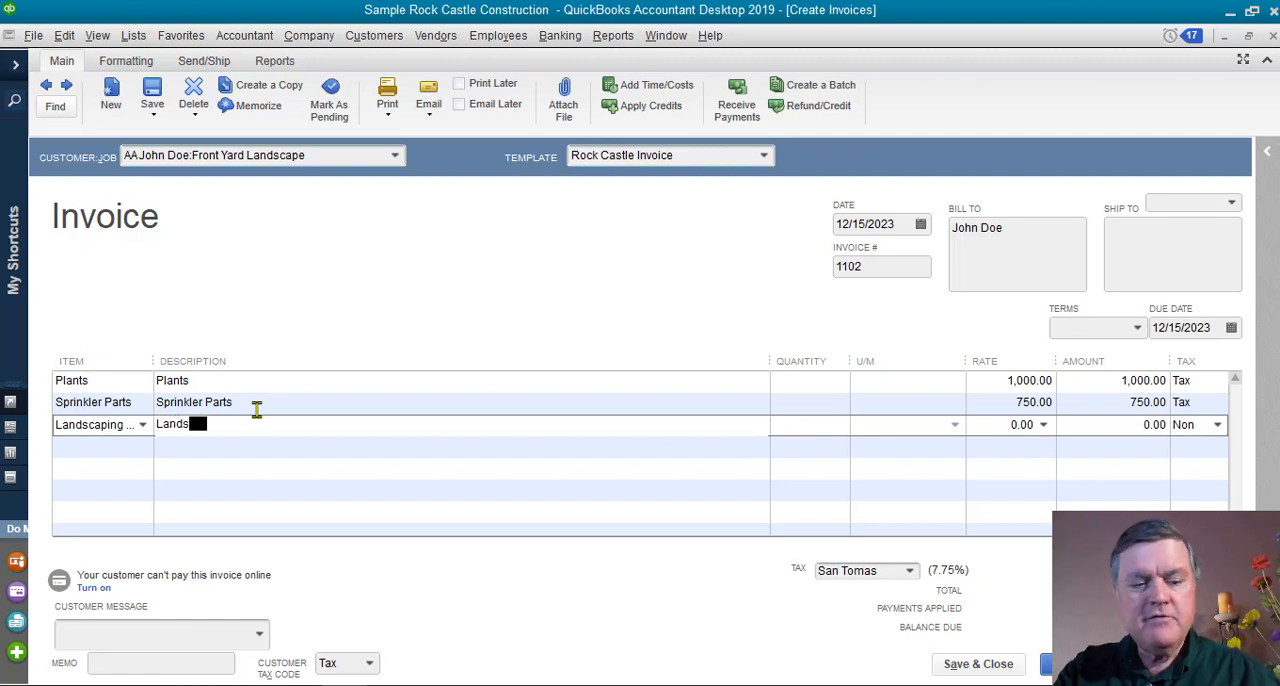
pyautogui.write('caping La')
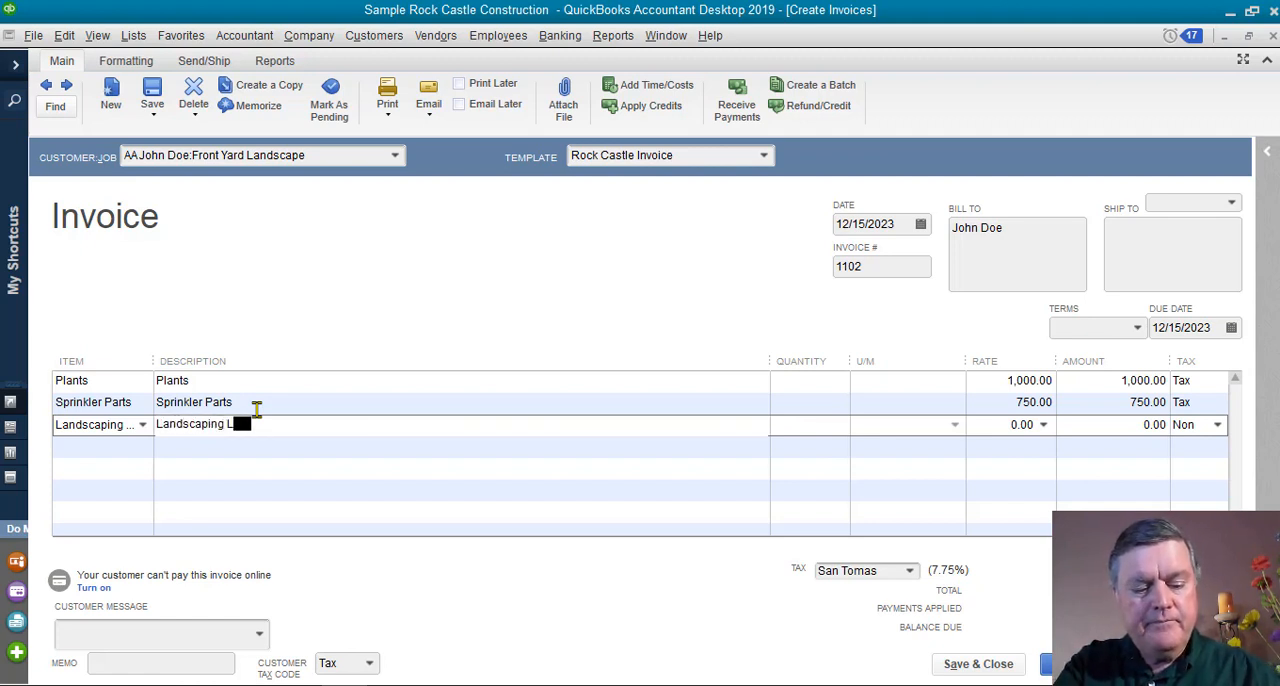
pyautogui.write('bor')
pyautogui.press('Tab')
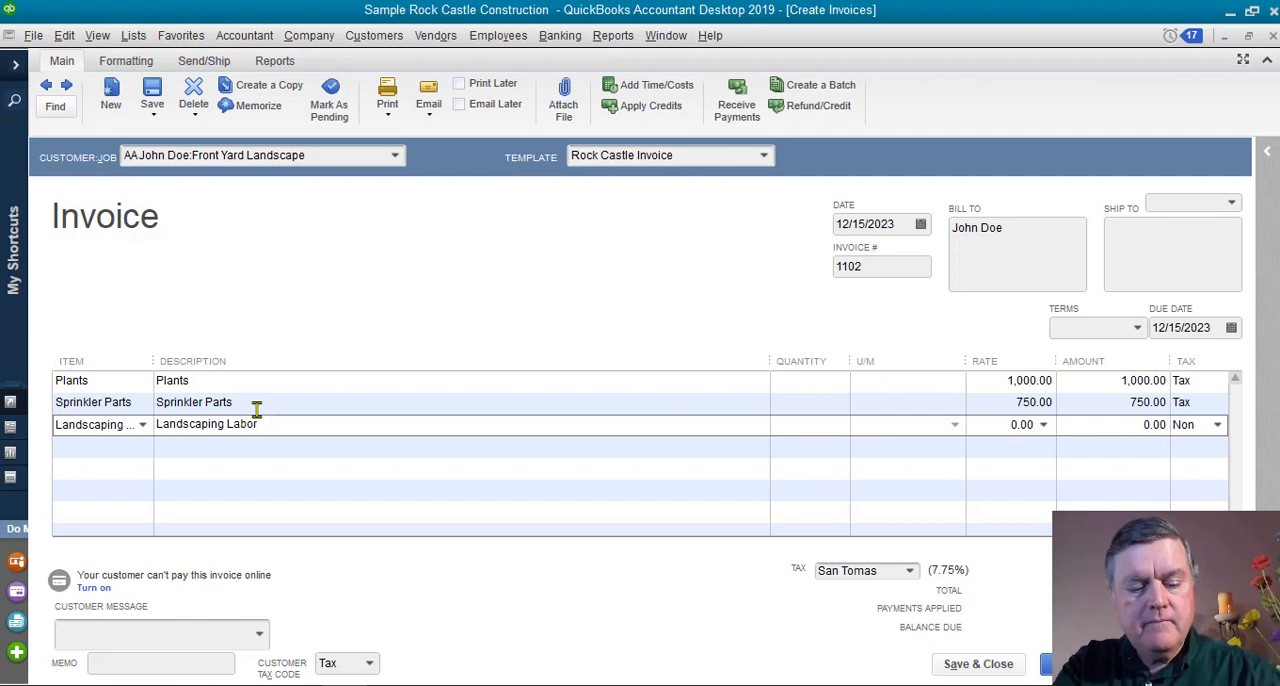
# Set the Landscaping Labor line's rate to 1,000, and save and close the invoice.
pyautogui.press('Tab')
pyautogui.press('Tab')
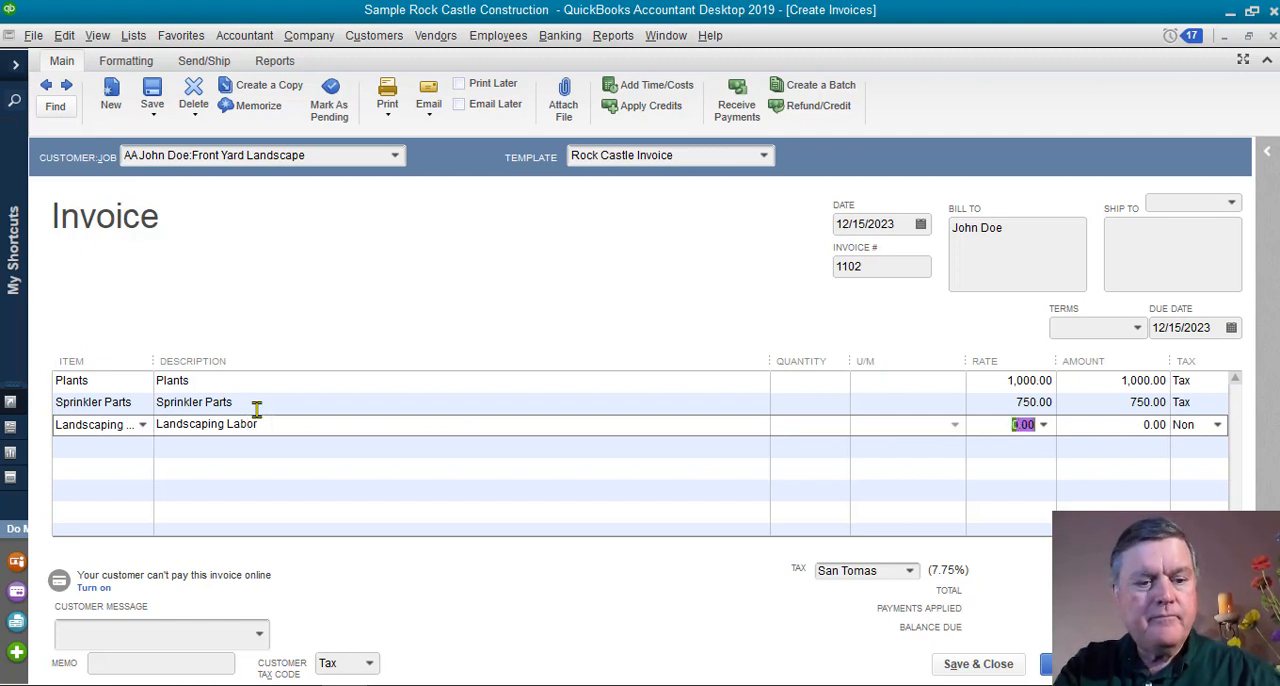
pyautogui.write('1,000')
pyautogui.press('Tab')
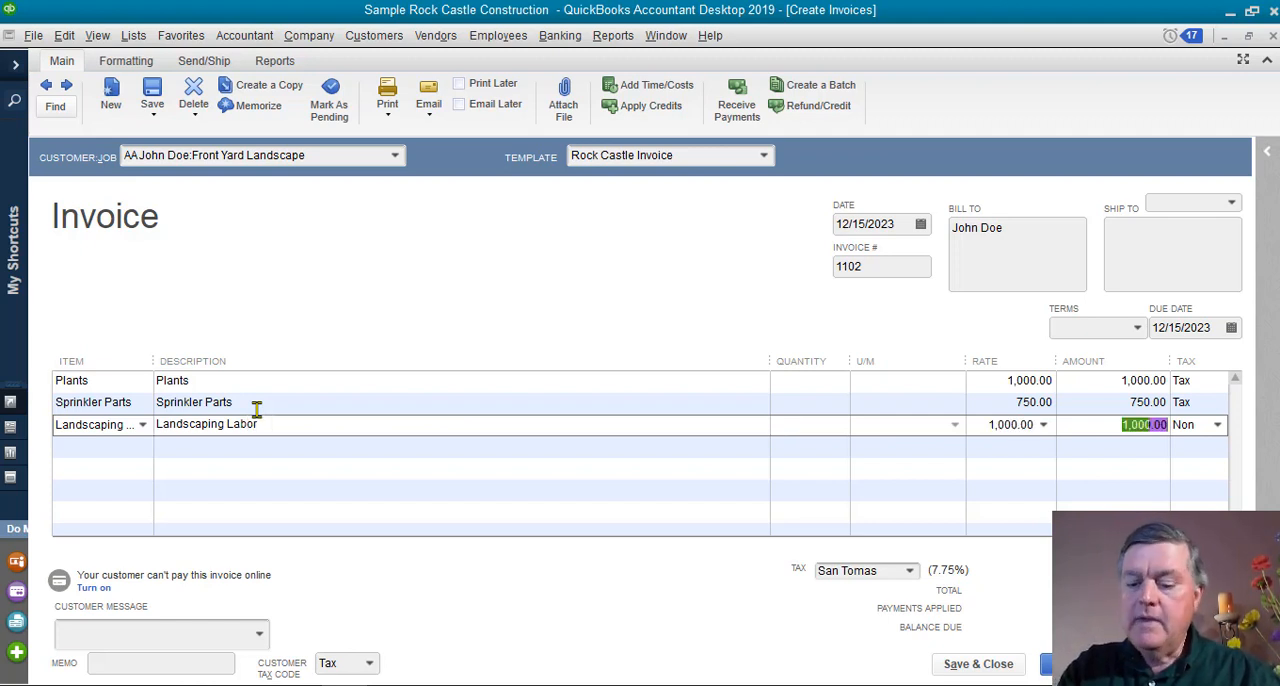
pyautogui.press('Tab')
pyautogui.press('Tab')
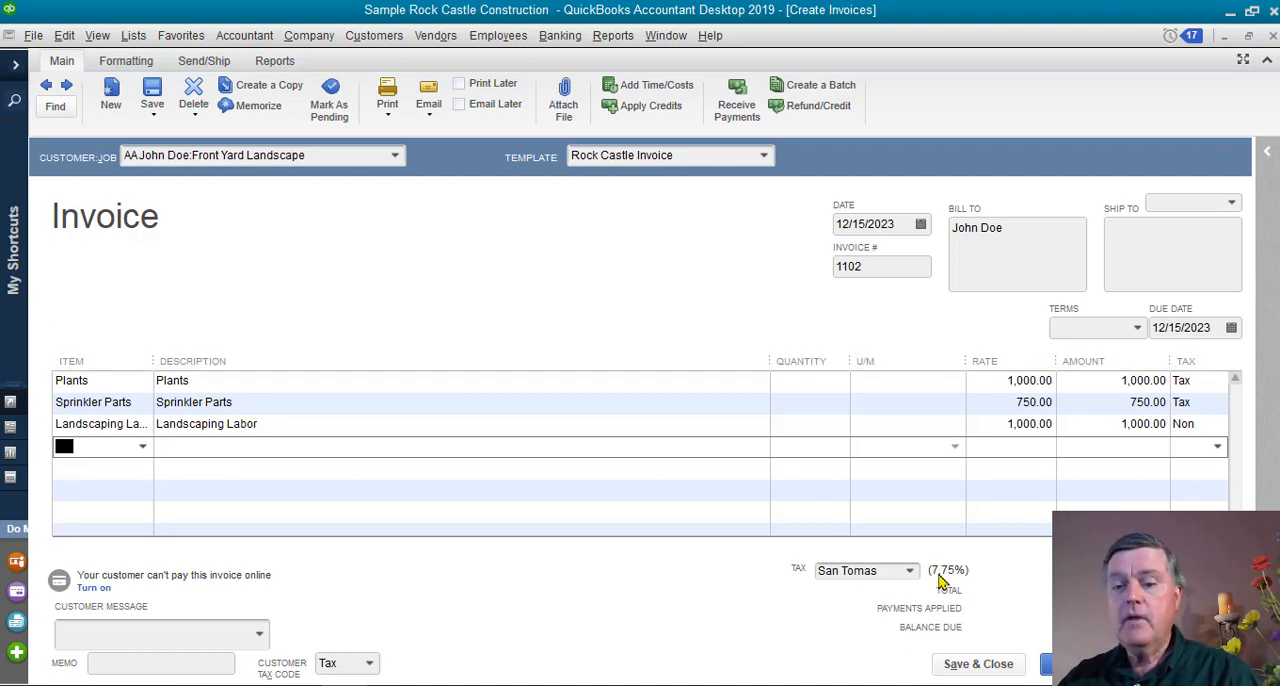
pyautogui.click(986, 669)
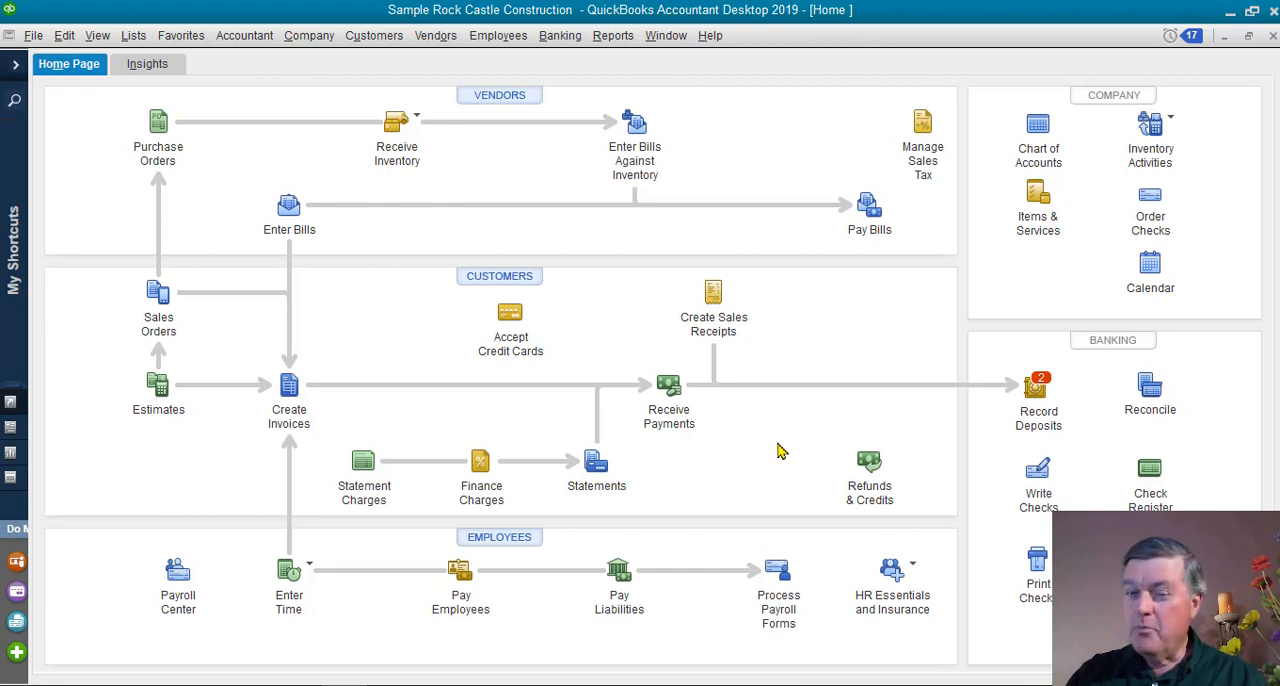
# Run the Job Profitability Detail report for the customer's Front Yard Landscape job.
pyautogui.click(614, 36)
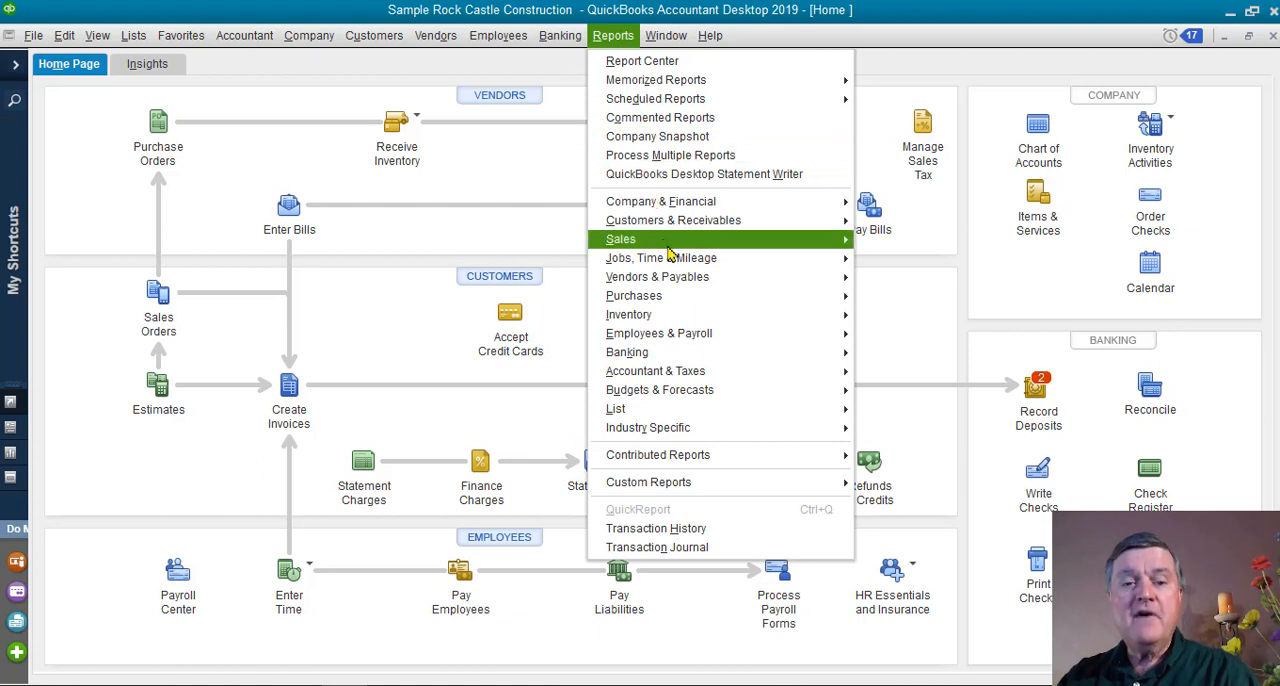
pyautogui.moveTo(676, 262)
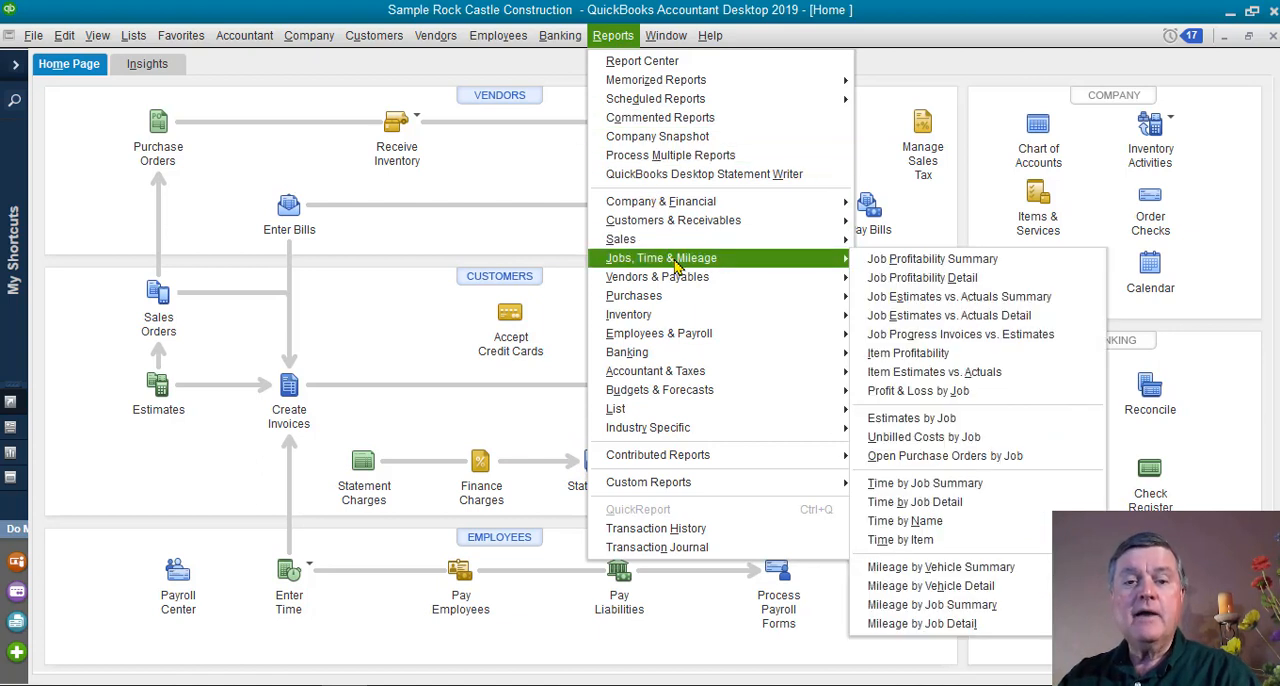
pyautogui.click(982, 279)
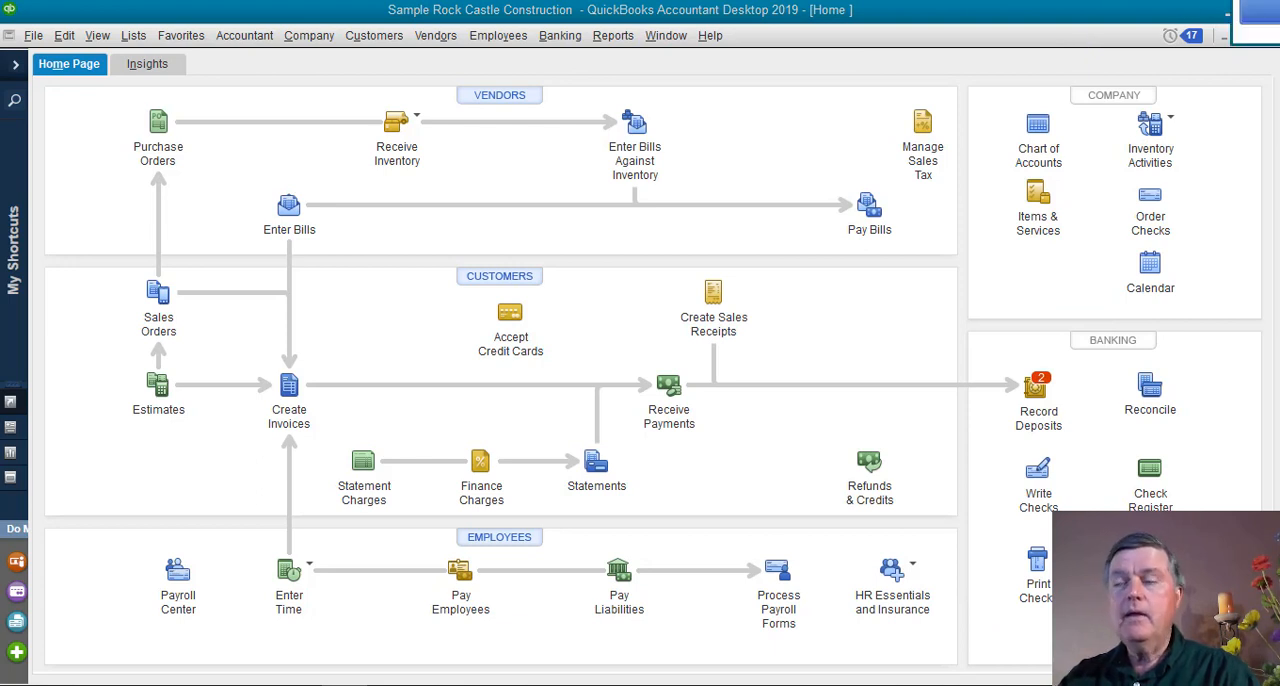
pyautogui.click(632, 212)
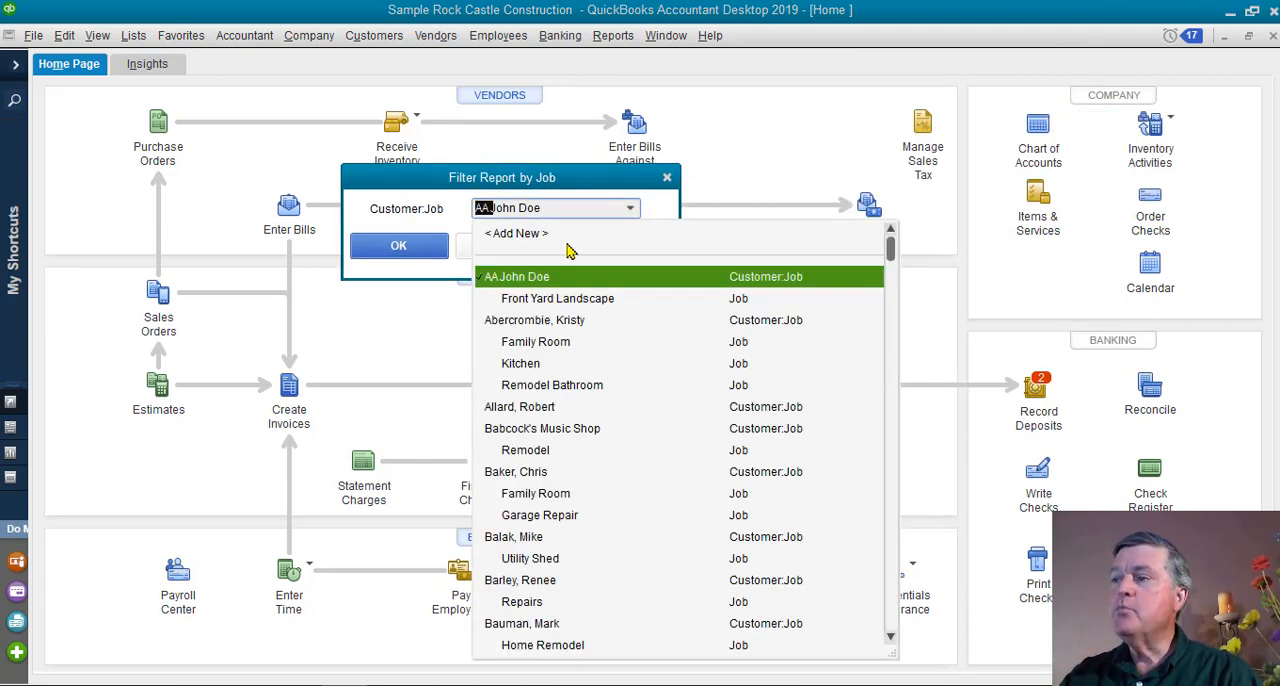
pyautogui.click(538, 302)
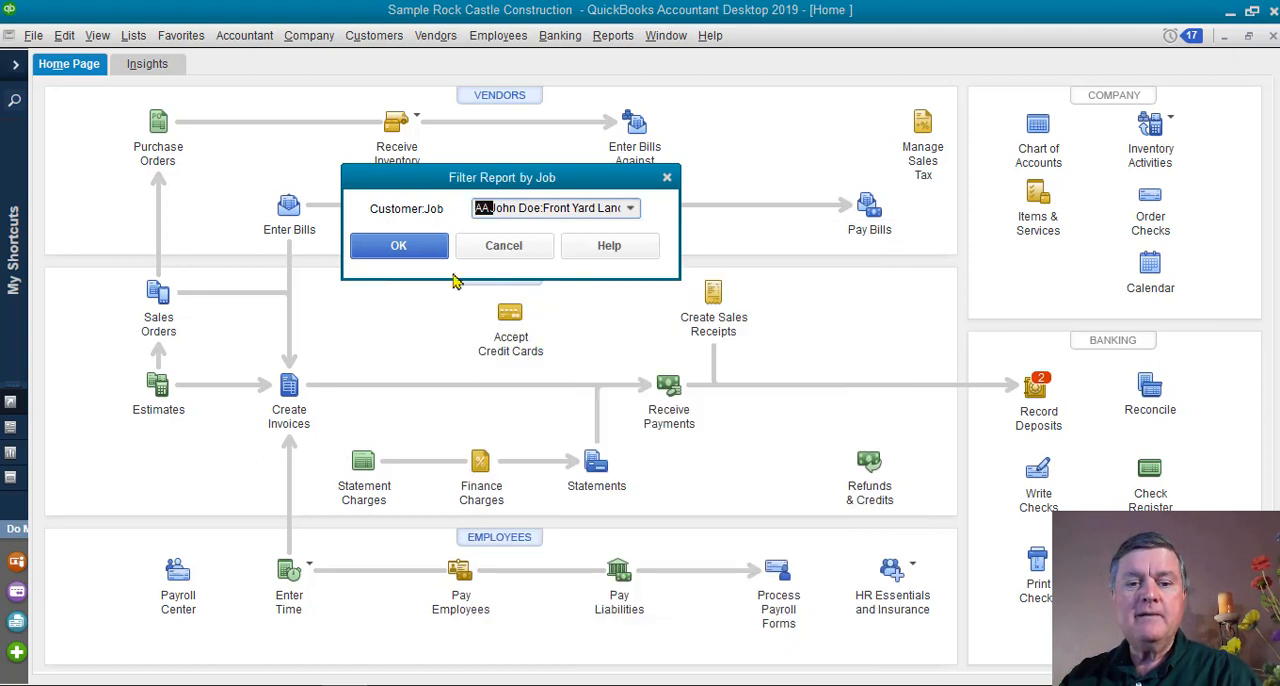
pyautogui.click(428, 252)
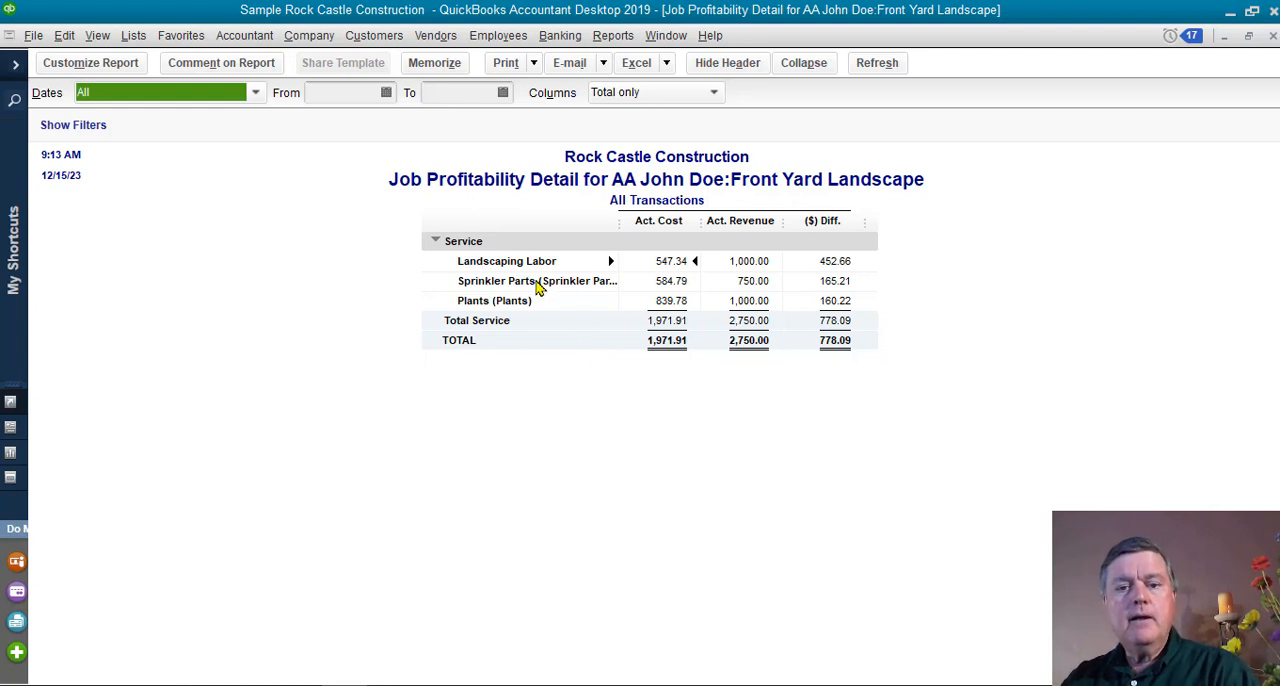
pyautogui.click(704, 218)
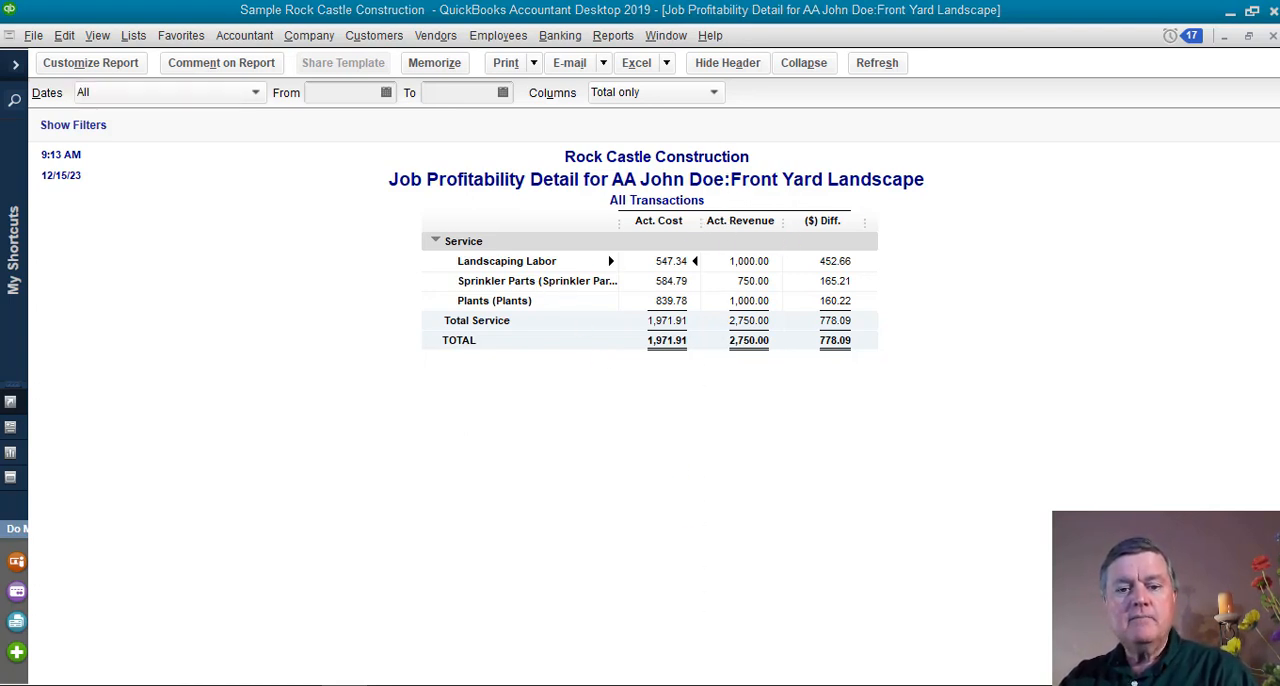